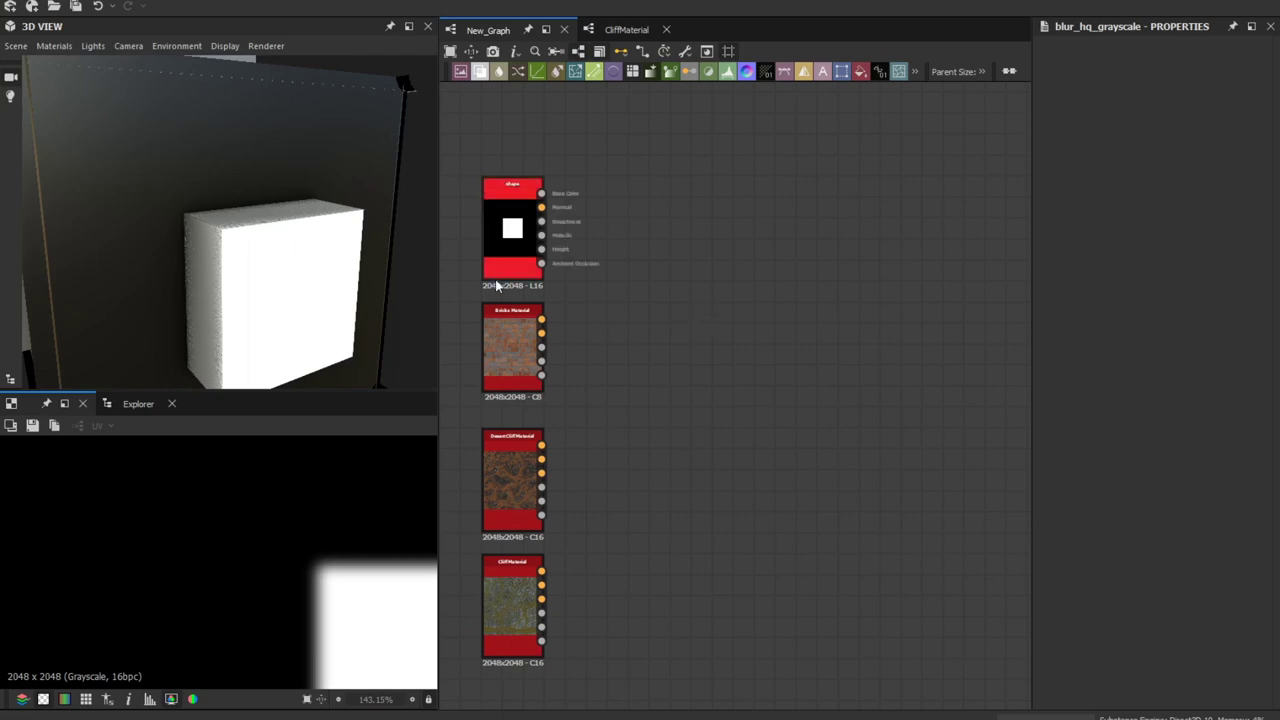
Examine the stair-stepped sides and edges of the displaced white block from several angles in the 3D view.
{"action": "scroll", "coordinate": [250, 133], "scroll_direction": "up", "scroll_amount": 5}
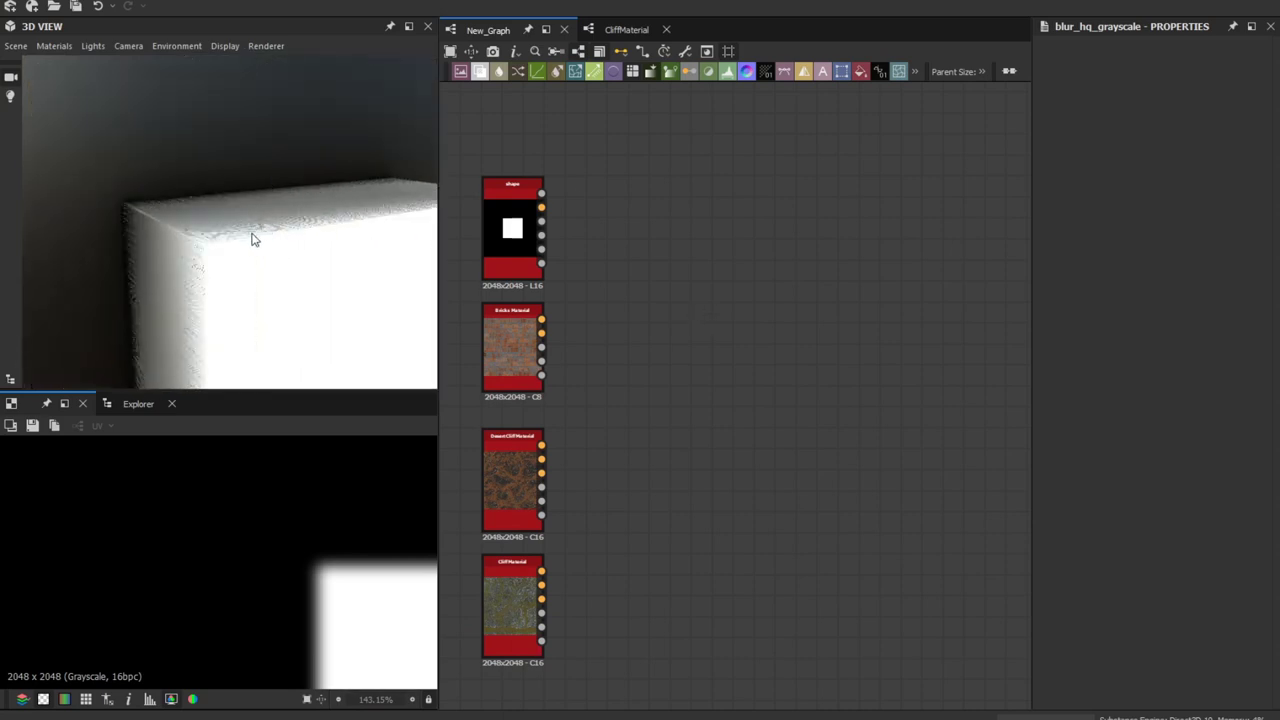
{"action": "mouse_move", "coordinate": [252, 240]}
{"action": "left_mouse_down"}
{"action": "mouse_move", "coordinate": [262, 245]}
{"action": "mouse_move", "coordinate": [249, 249]}
{"action": "mouse_move", "coordinate": [245, 225]}
{"action": "left_mouse_up"}
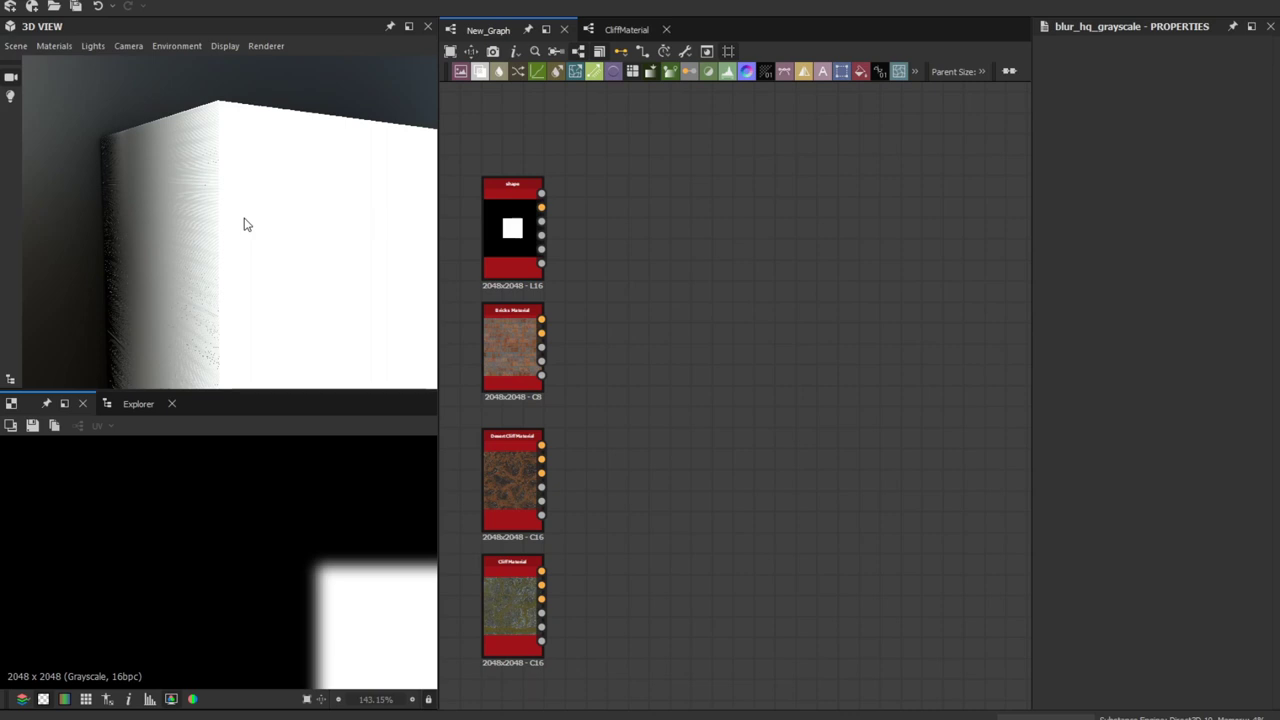
{"action": "left_click_drag", "start_coordinate": [340, 116], "coordinate": [396, 227]}
{"action": "left_click_drag", "start_coordinate": [230, 234], "coordinate": [423, 229]}
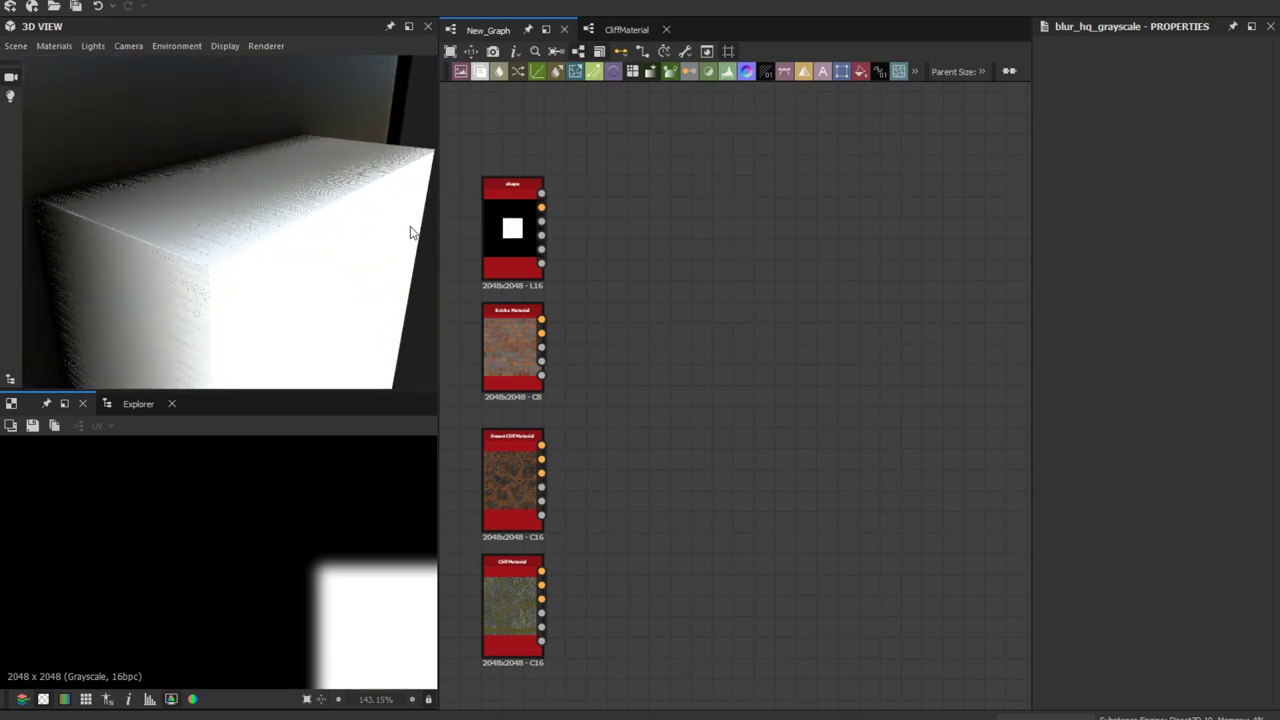
{"action": "mouse_move", "coordinate": [230, 227]}
{"action": "left_mouse_down"}
{"action": "mouse_move", "coordinate": [245, 231]}
{"action": "mouse_move", "coordinate": [234, 238]}
{"action": "left_mouse_up"}
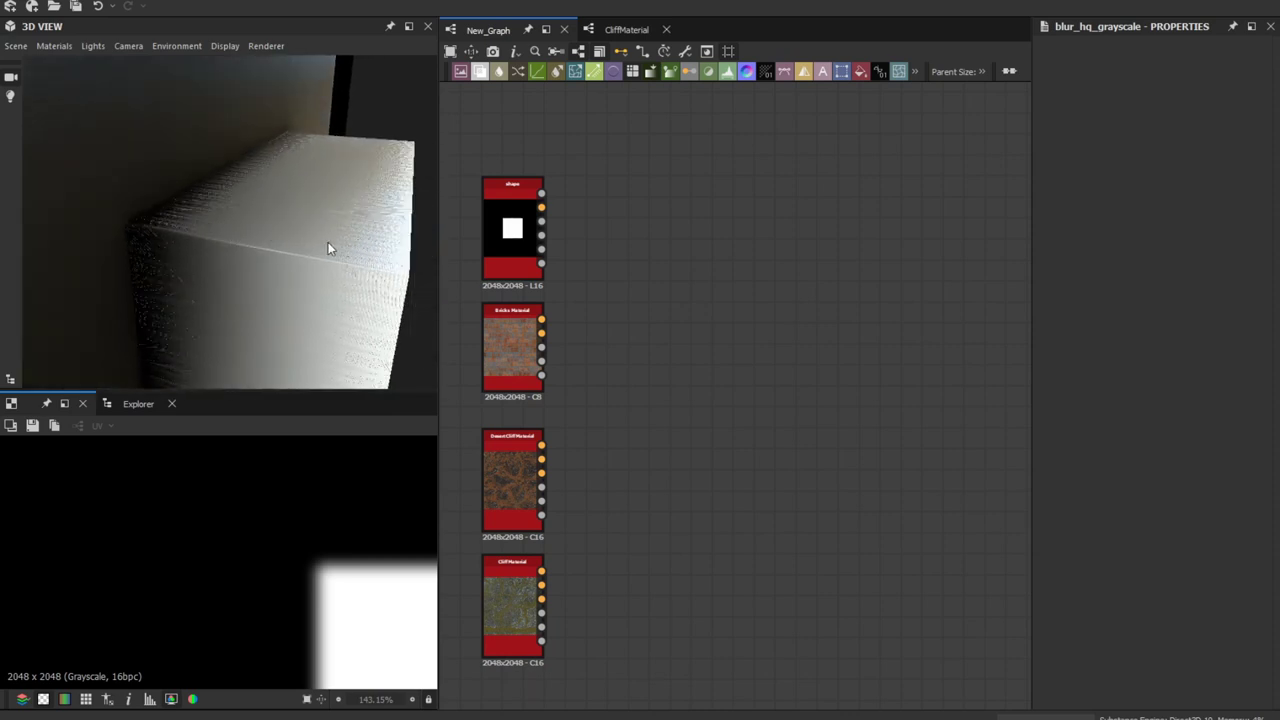
{"action": "left_click_drag", "start_coordinate": [323, 242], "coordinate": [322, 242]}
{"action": "scroll", "coordinate": [600, 240], "scroll_direction": "up", "scroll_amount": 3}
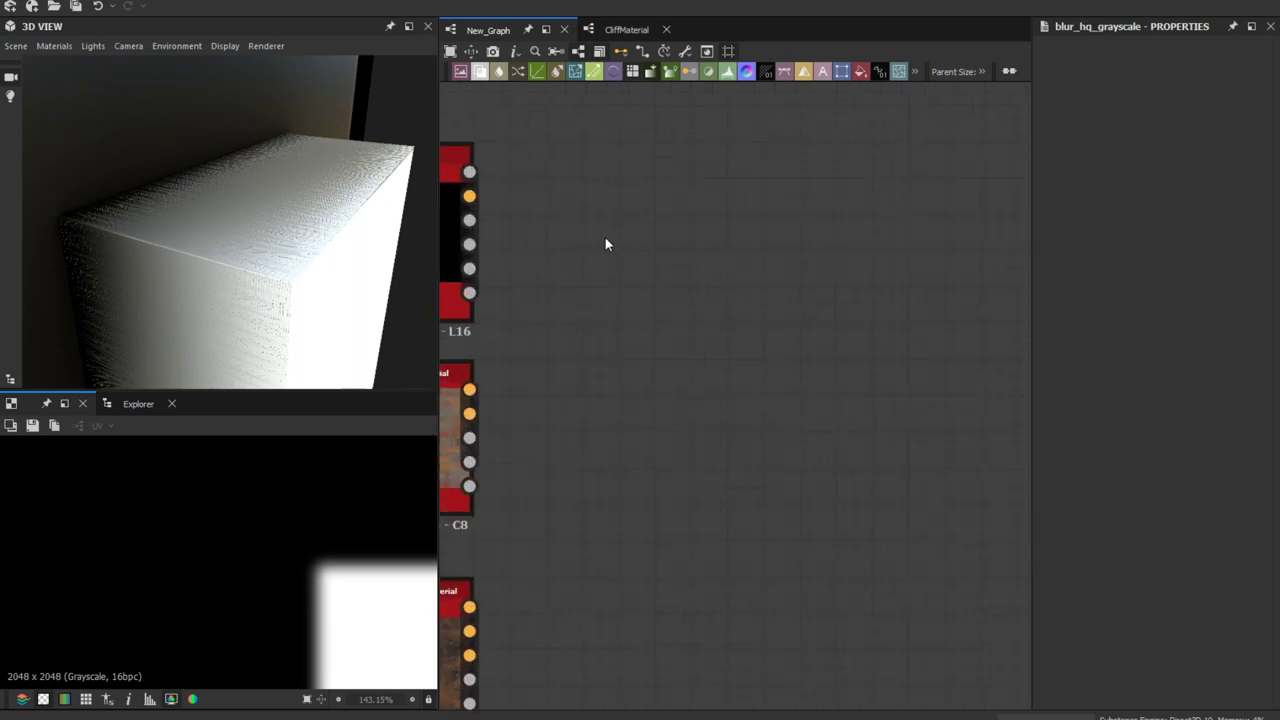
{"action": "middle_click_drag", "start_coordinate": [594, 243], "coordinate": [686, 243]}
{"action": "left_click_drag", "start_coordinate": [247, 281], "coordinate": [233, 273]}
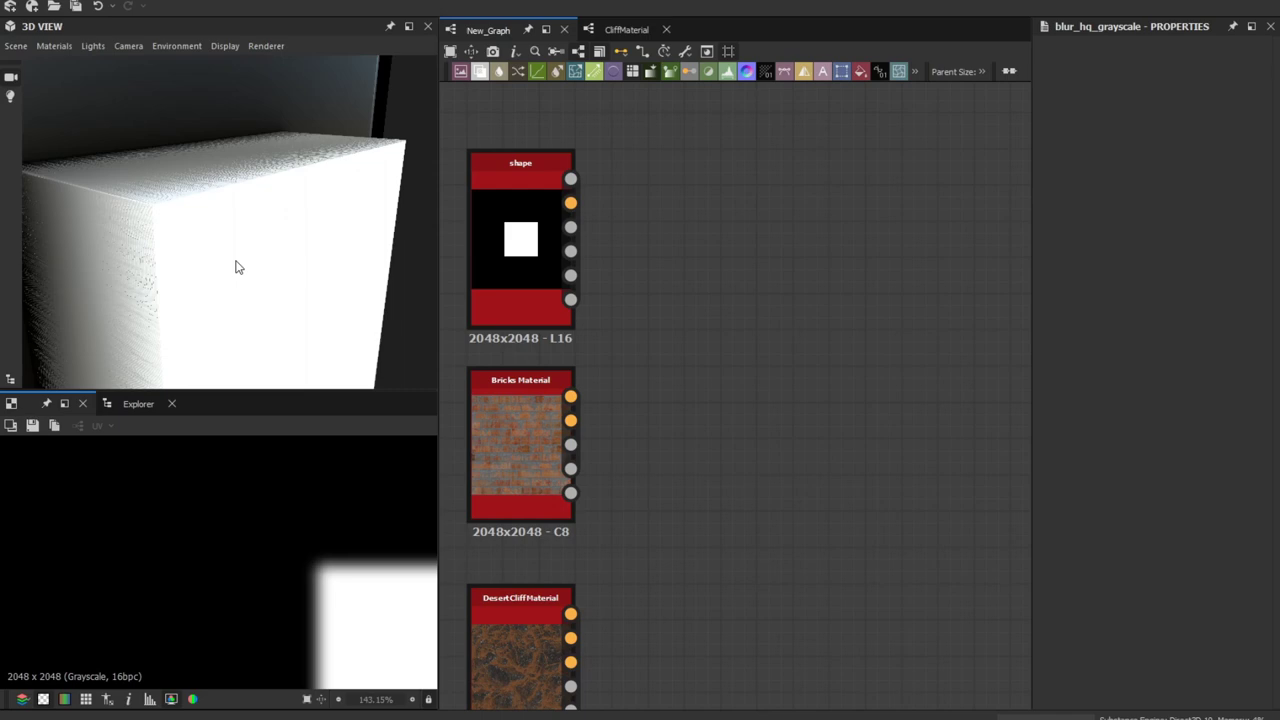
{"action": "left_click_drag", "start_coordinate": [99, 154], "coordinate": [196, 243]}
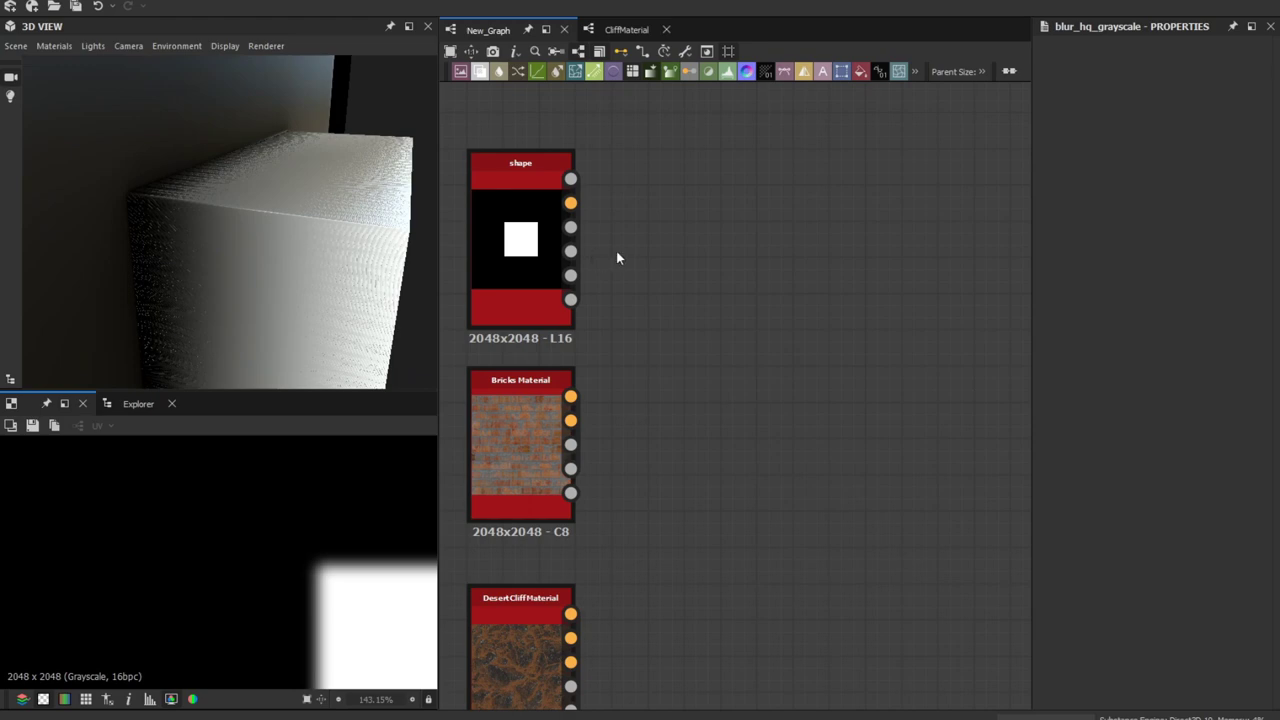
{"action": "scroll", "coordinate": [655, 278], "scroll_direction": "down", "scroll_amount": 2}
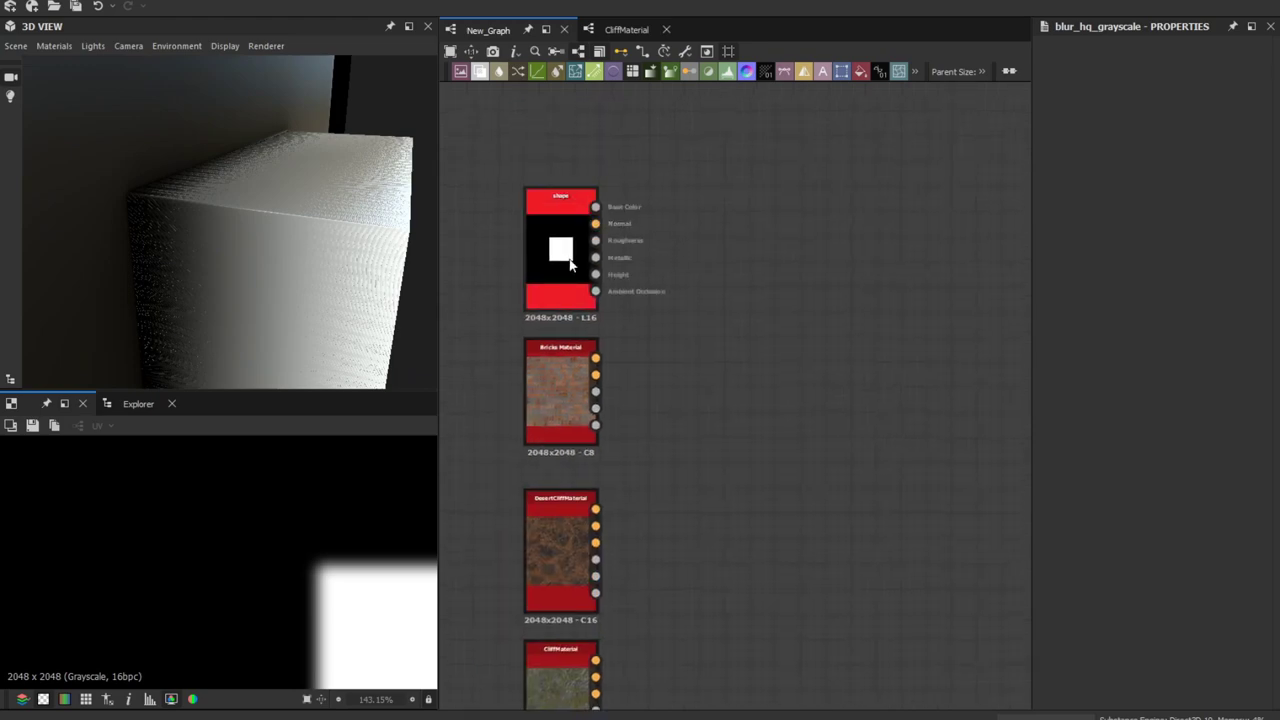
Show the Bricks Material node's outputs in the 3D view and look closely at the brick surface.
{"action": "left_click_drag", "start_coordinate": [564, 406], "coordinate": [393, 318]}
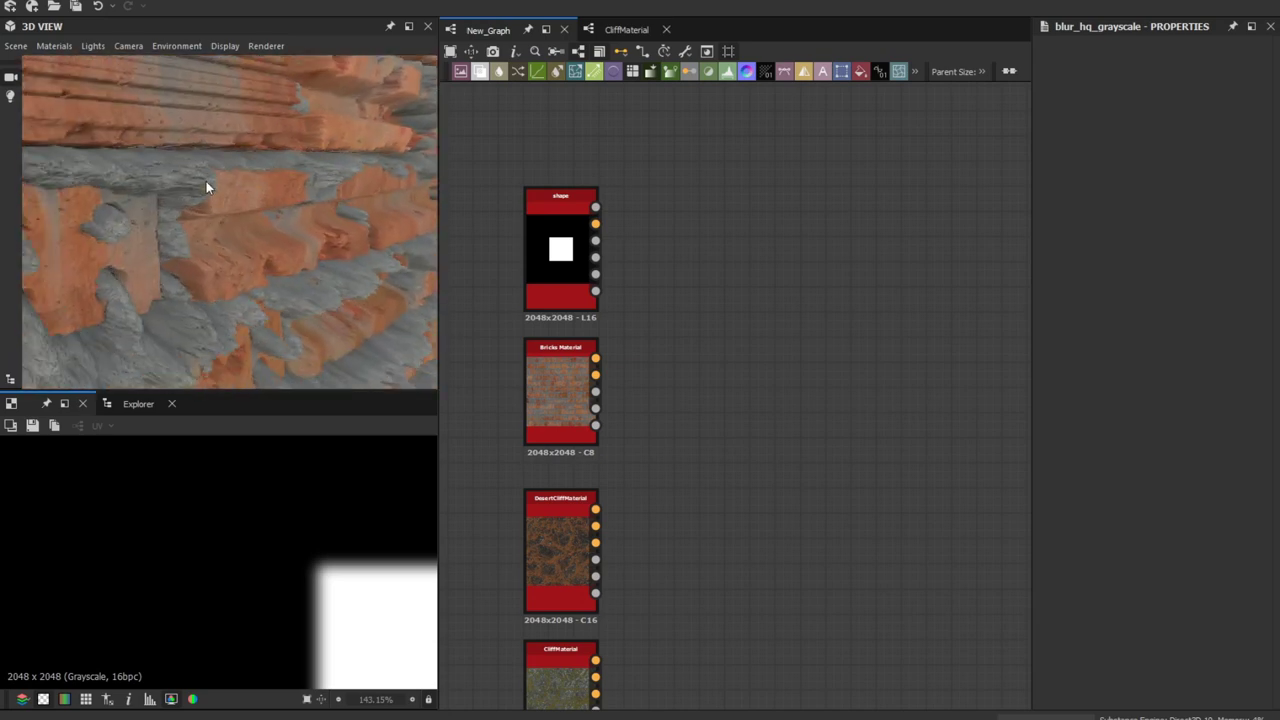
{"action": "left_click_drag", "start_coordinate": [175, 167], "coordinate": [109, 88]}
{"action": "scroll", "coordinate": [203, 193], "scroll_direction": "up", "scroll_amount": 5}
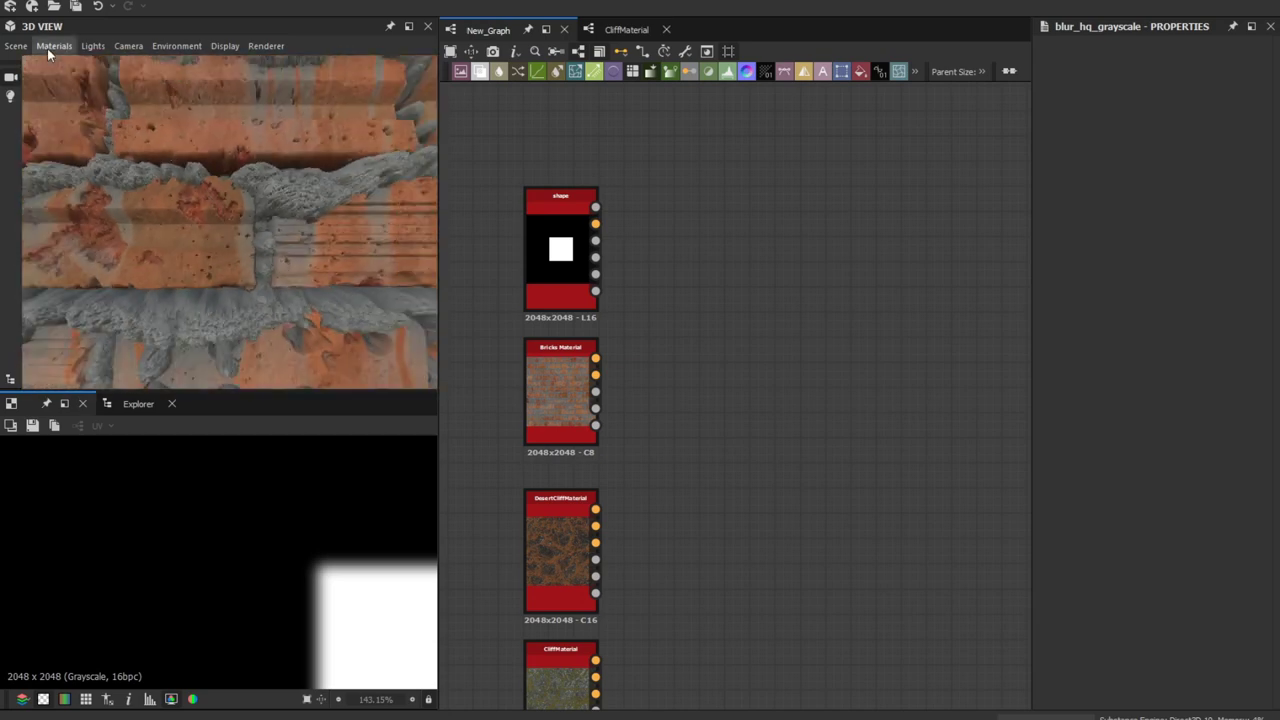
Set the 3D view material's height scale to 12.4 and inspect the displaced bricks from the side.
{"action": "left_click", "coordinate": [52, 46]}
{"action": "mouse_move", "coordinate": [69, 64]}
{"action": "left_click", "coordinate": [165, 65]}
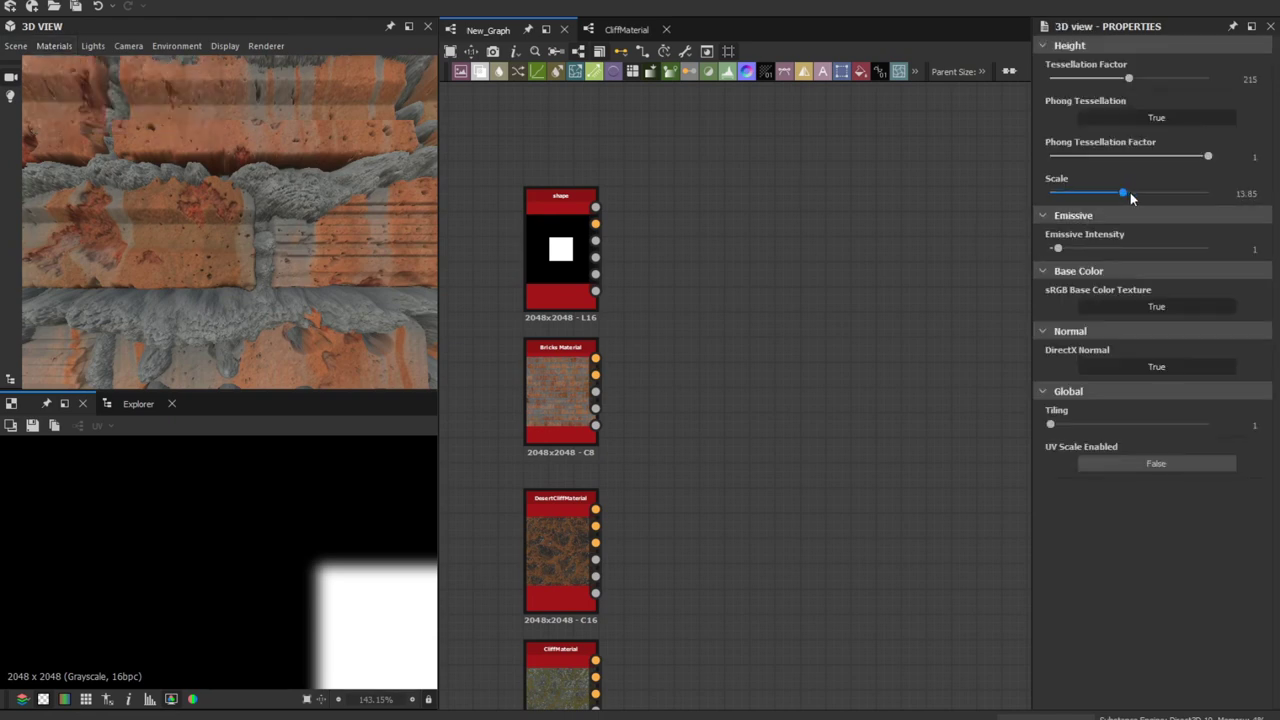
{"action": "left_click_drag", "start_coordinate": [1142, 194], "coordinate": [1115, 197]}
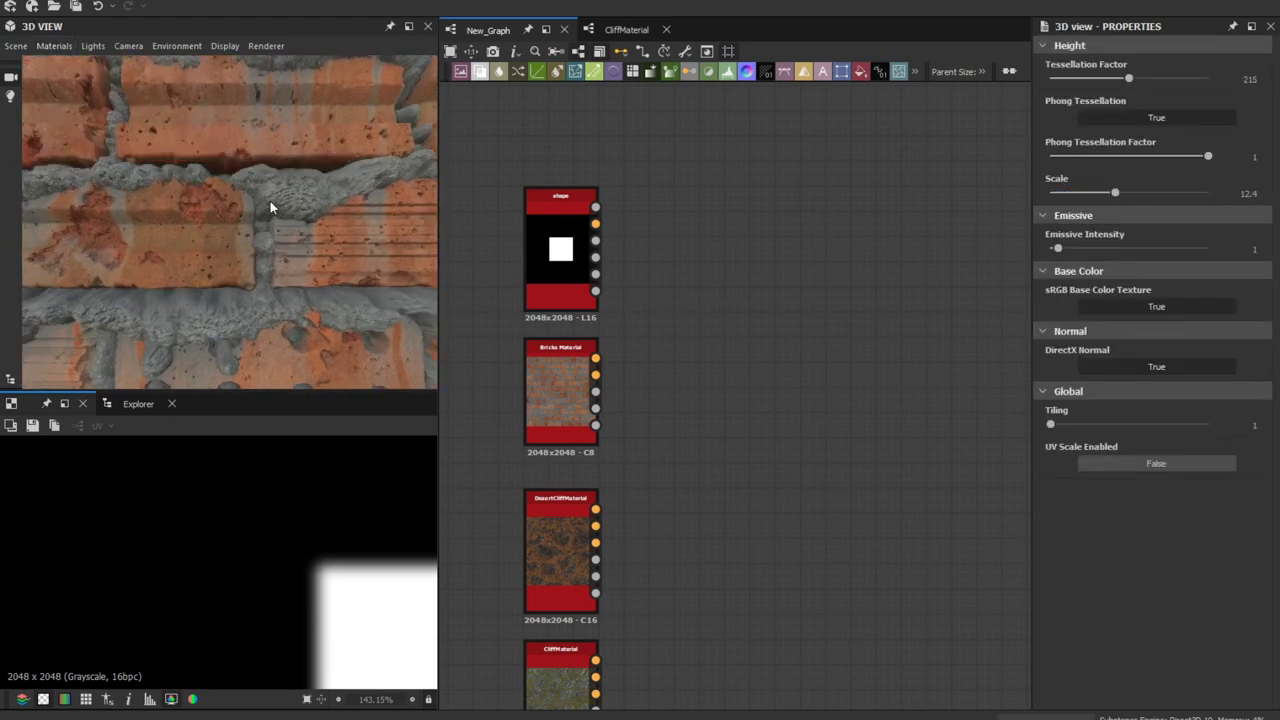
{"action": "left_click_drag", "start_coordinate": [271, 203], "coordinate": [329, 213]}
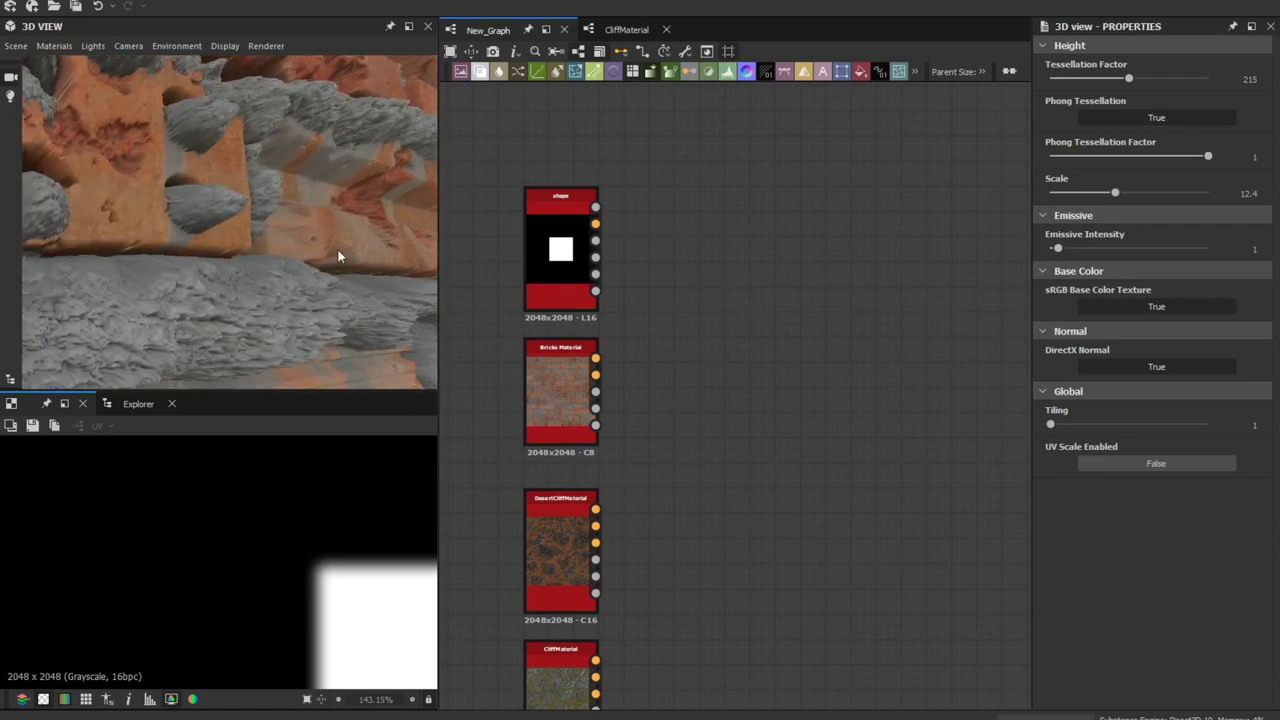
{"action": "left_click_drag", "start_coordinate": [309, 317], "coordinate": [168, 197]}
Show the CliffMaterial node's outputs in the 3D view.
{"action": "scroll", "coordinate": [167, 251], "scroll_direction": "down", "scroll_amount": 3}
{"action": "middle_click_drag", "start_coordinate": [676, 466], "coordinate": [703, 323]}
{"action": "left_click_drag", "start_coordinate": [584, 530], "coordinate": [400, 185]}
{"action": "scroll", "coordinate": [216, 222], "scroll_direction": "down", "scroll_amount": 3}
{"action": "scroll", "coordinate": [720, 268], "scroll_direction": "down", "scroll_amount": 3}
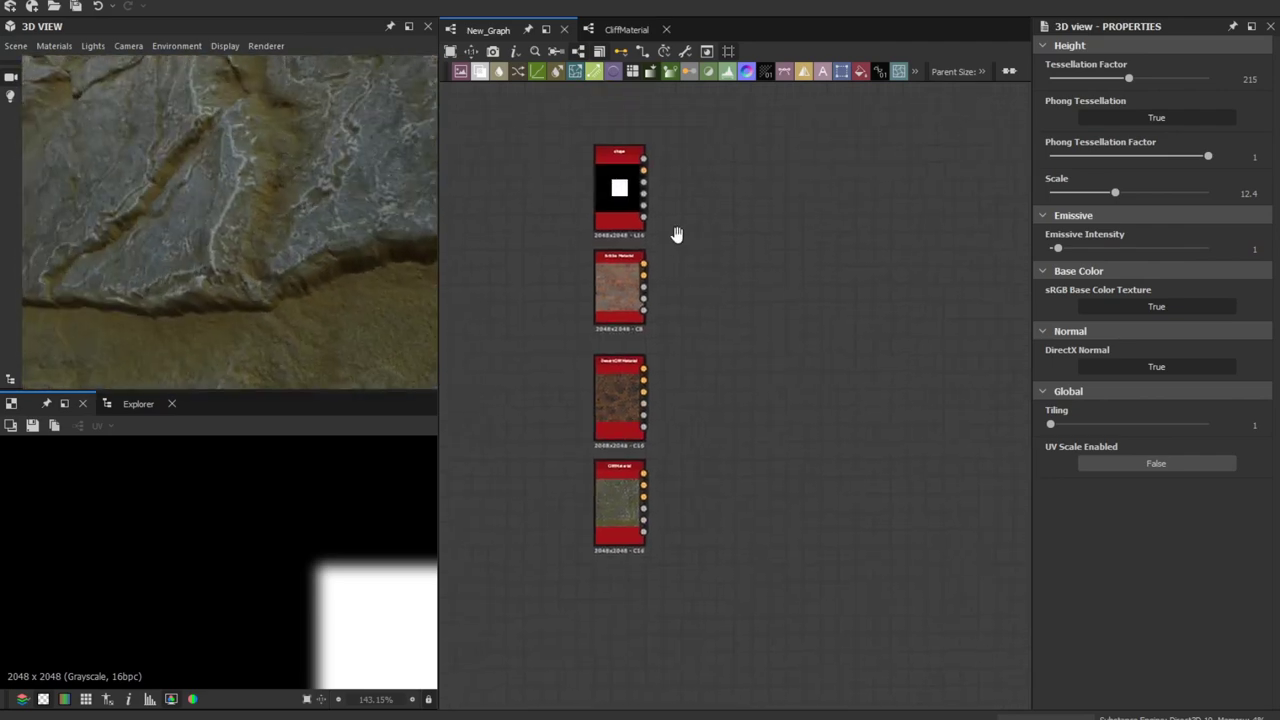
{"action": "scroll", "coordinate": [660, 240], "scroll_direction": "up", "scroll_amount": 3}
{"action": "scroll", "coordinate": [690, 290], "scroll_direction": "down", "scroll_amount": 2}
Add an Auto Levels node beside the CliffMaterial node.
{"action": "right_click", "coordinate": [674, 545]}
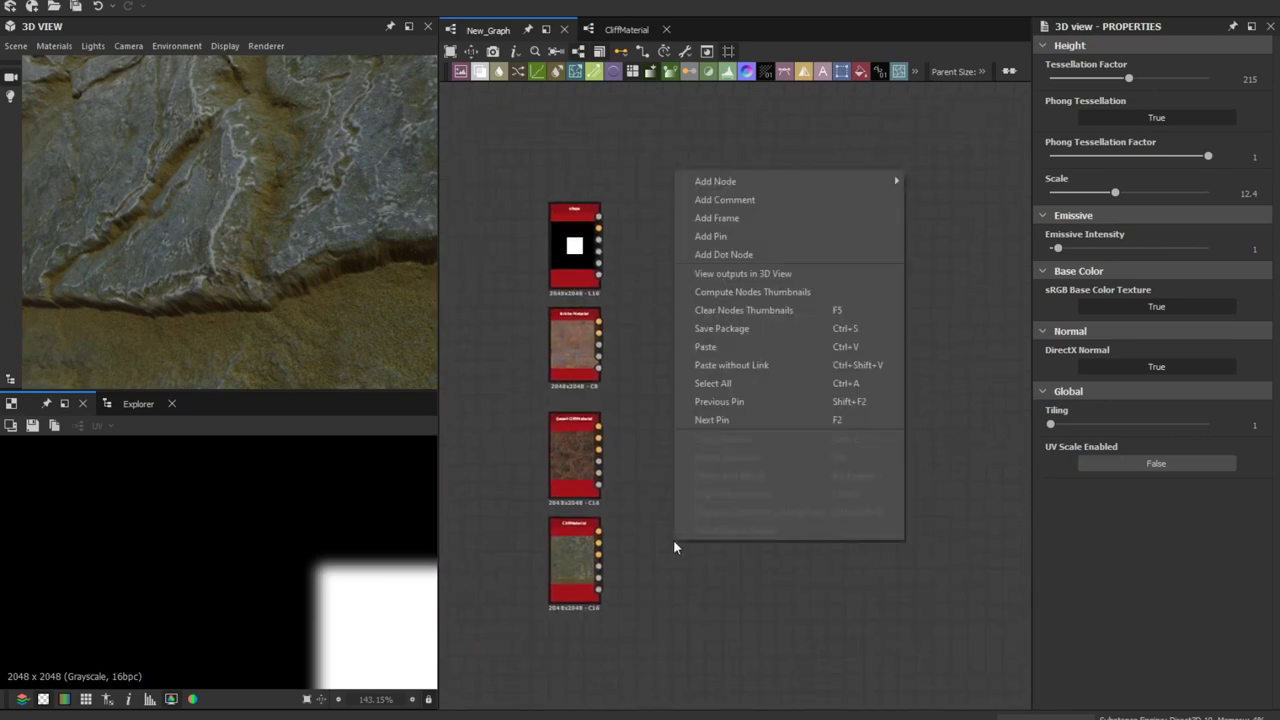
{"action": "left_click", "coordinate": [662, 541]}
{"action": "key", "text": "space"}
{"action": "type", "text": "auto"}
{"action": "key", "text": "Return"}
{"action": "scroll", "coordinate": [625, 515], "scroll_direction": "up", "scroll_amount": 4}
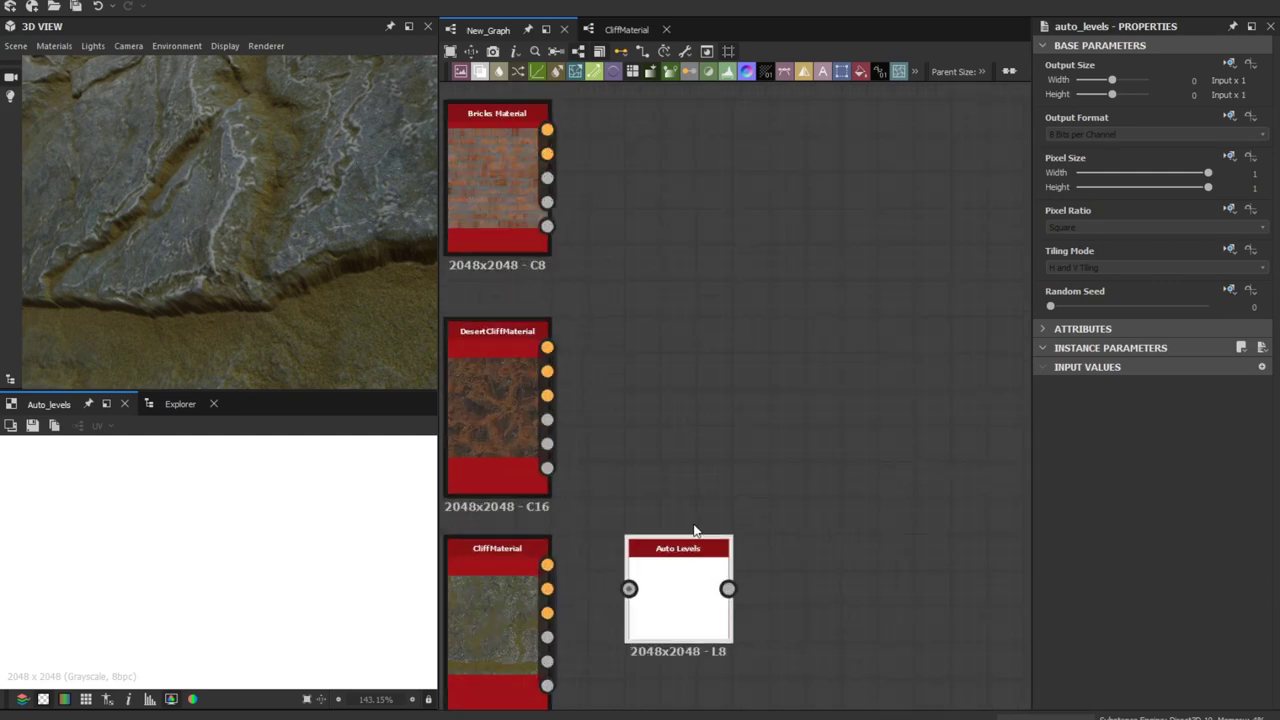
Show DesertCliffMaterial in the 3D view and connect its fifth output to the Auto Levels node, placed beside it.
{"action": "left_click_drag", "start_coordinate": [551, 323], "coordinate": [399, 243]}
{"action": "left_click_drag", "start_coordinate": [678, 420], "coordinate": [660, 236]}
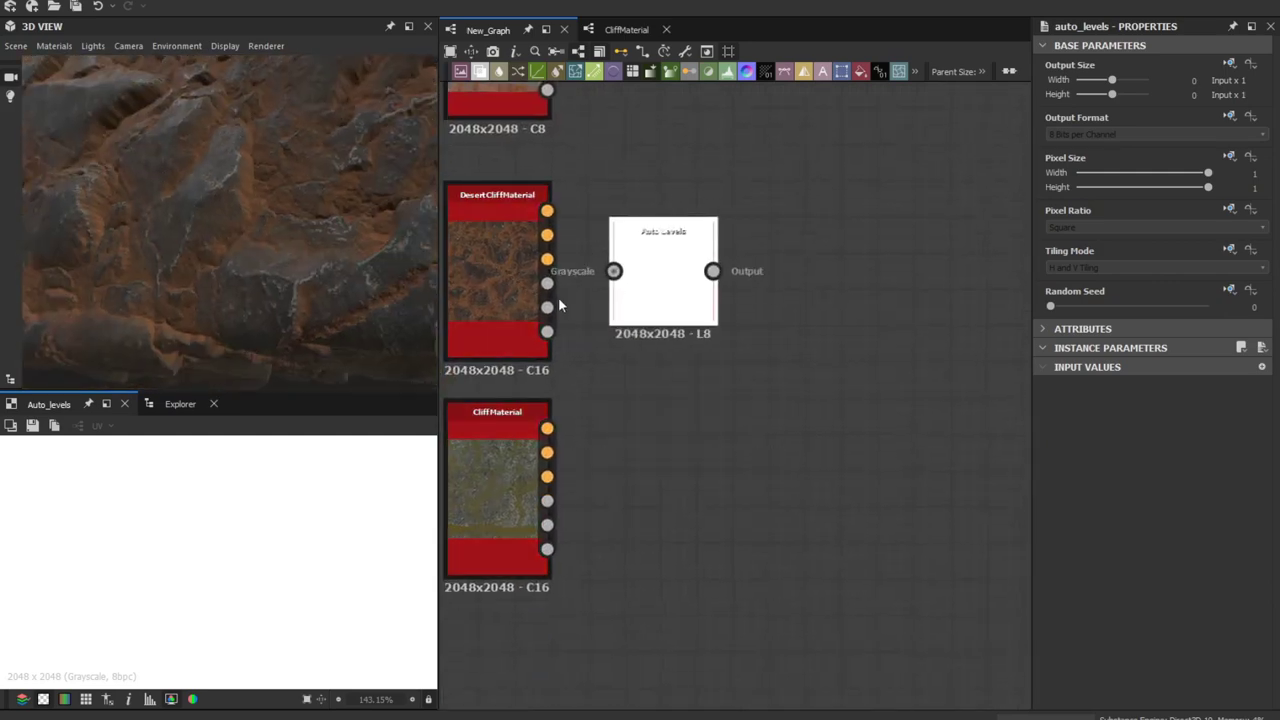
{"action": "scroll", "coordinate": [549, 300], "scroll_direction": "up", "scroll_amount": 2}
{"action": "left_click_drag", "start_coordinate": [546, 309], "coordinate": [676, 295]}
{"action": "scroll", "coordinate": [560, 300], "scroll_direction": "down", "scroll_amount": 3}
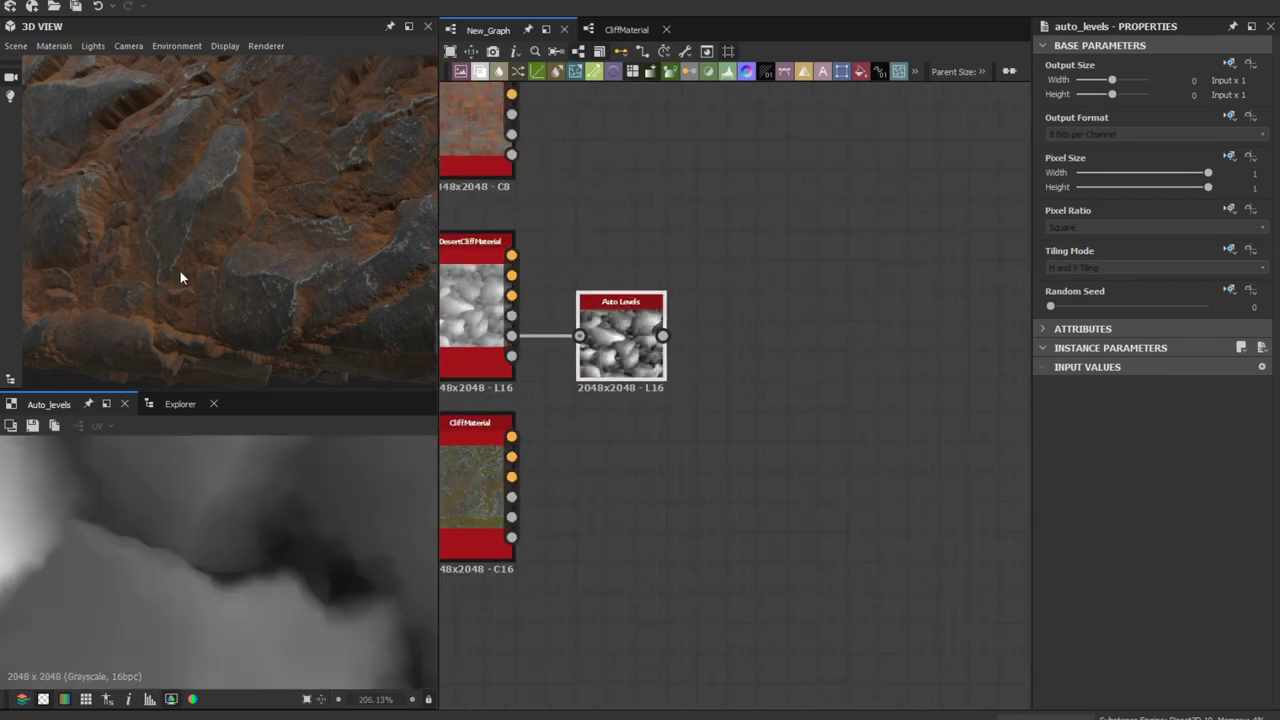
{"action": "right_click_drag", "start_coordinate": [257, 197], "coordinate": [264, 227]}
{"action": "left_click_drag", "start_coordinate": [208, 148], "coordinate": [195, 197]}
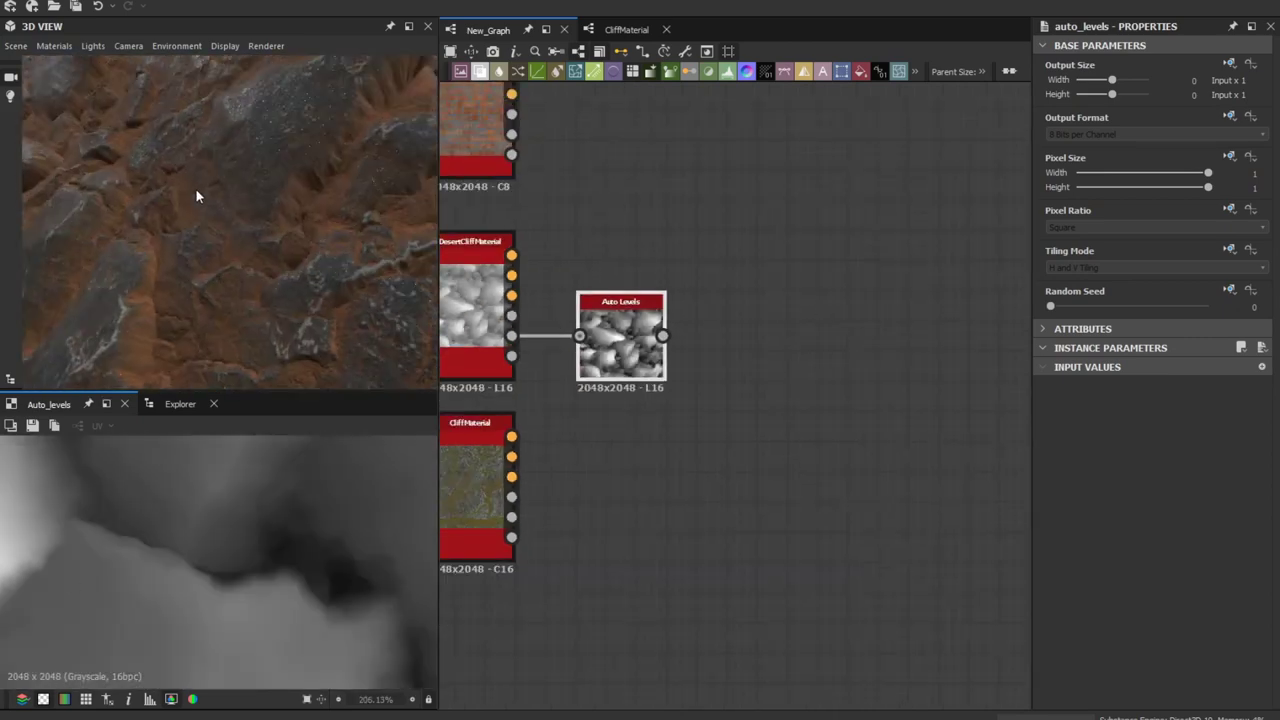
Add a Shadows node and feed it from the Auto Levels output.
{"action": "key", "text": "space"}
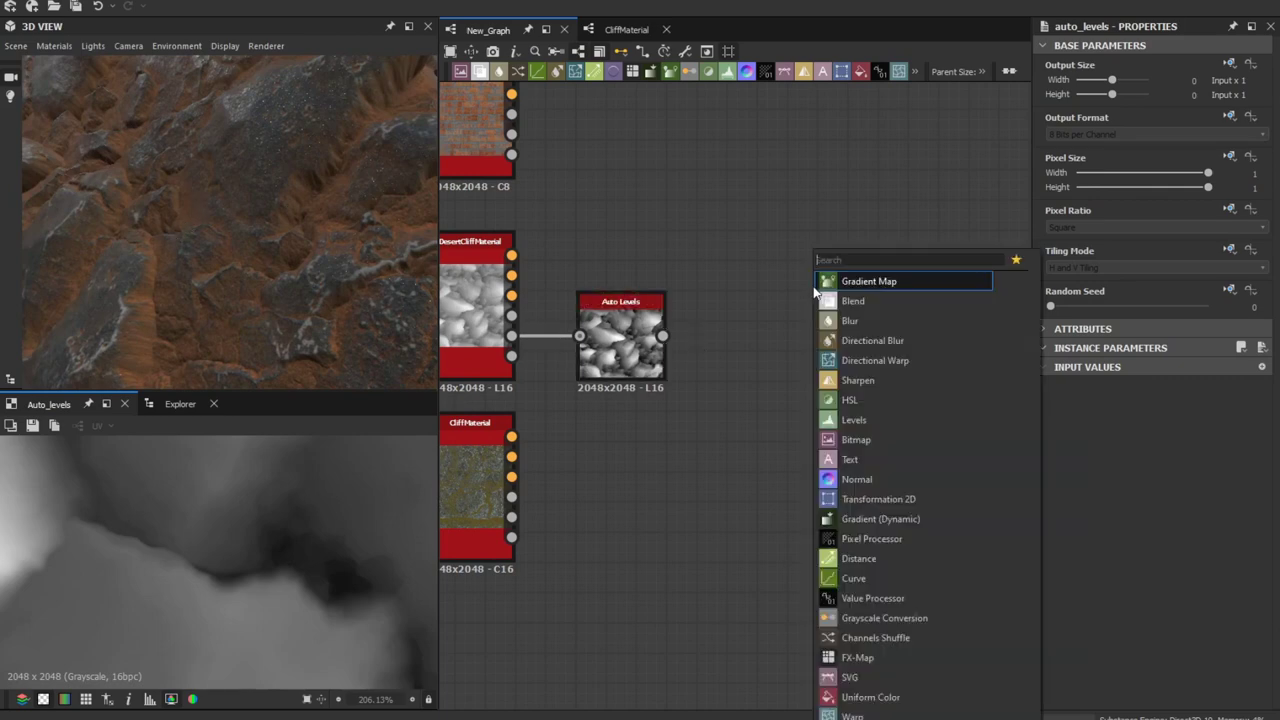
{"action": "type", "text": "shadow"}
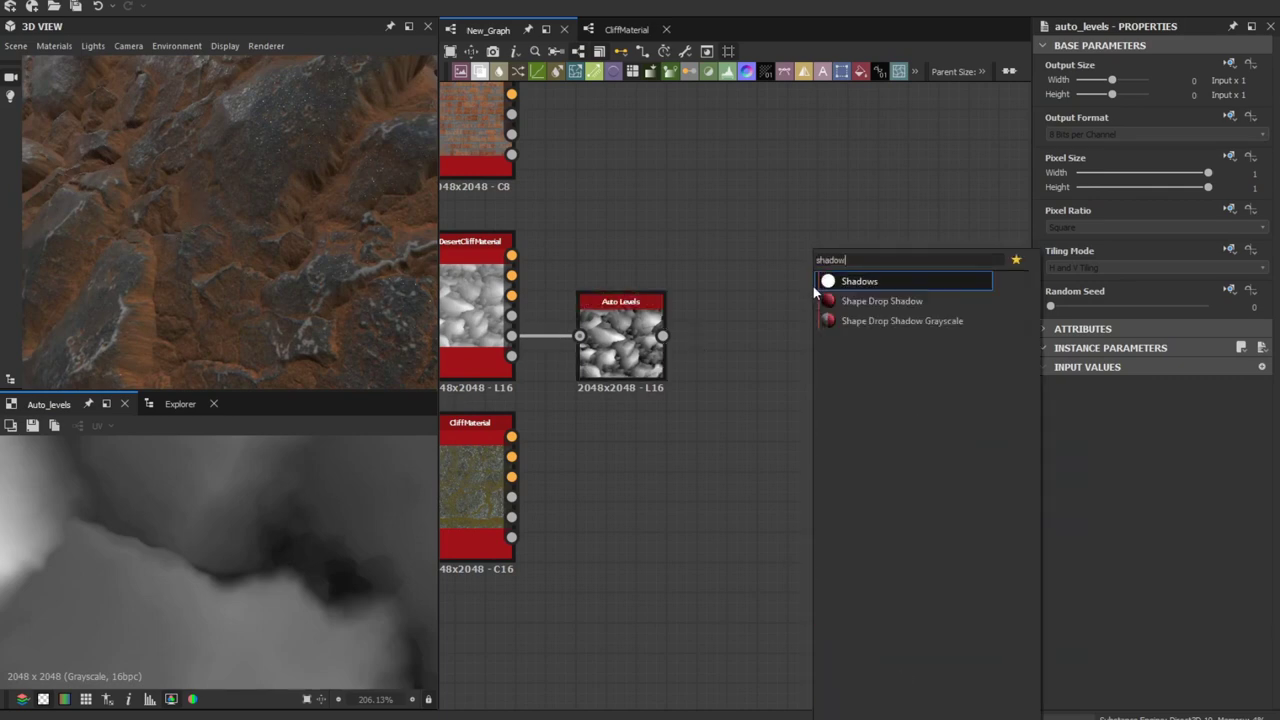
{"action": "key", "text": "Return"}
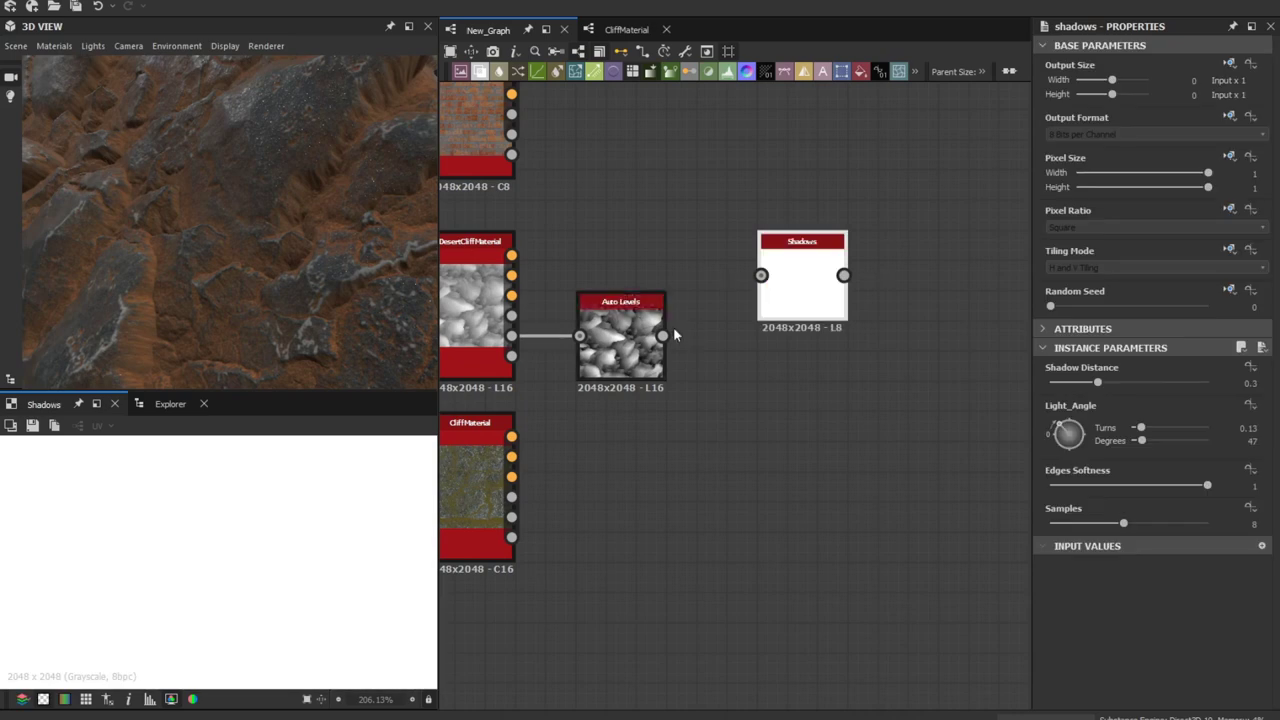
{"action": "left_click_drag", "start_coordinate": [663, 336], "coordinate": [799, 281]}
{"action": "left_click_drag", "start_coordinate": [802, 285], "coordinate": [772, 315]}
{"action": "scroll", "coordinate": [280, 551], "scroll_direction": "down", "scroll_amount": 5}
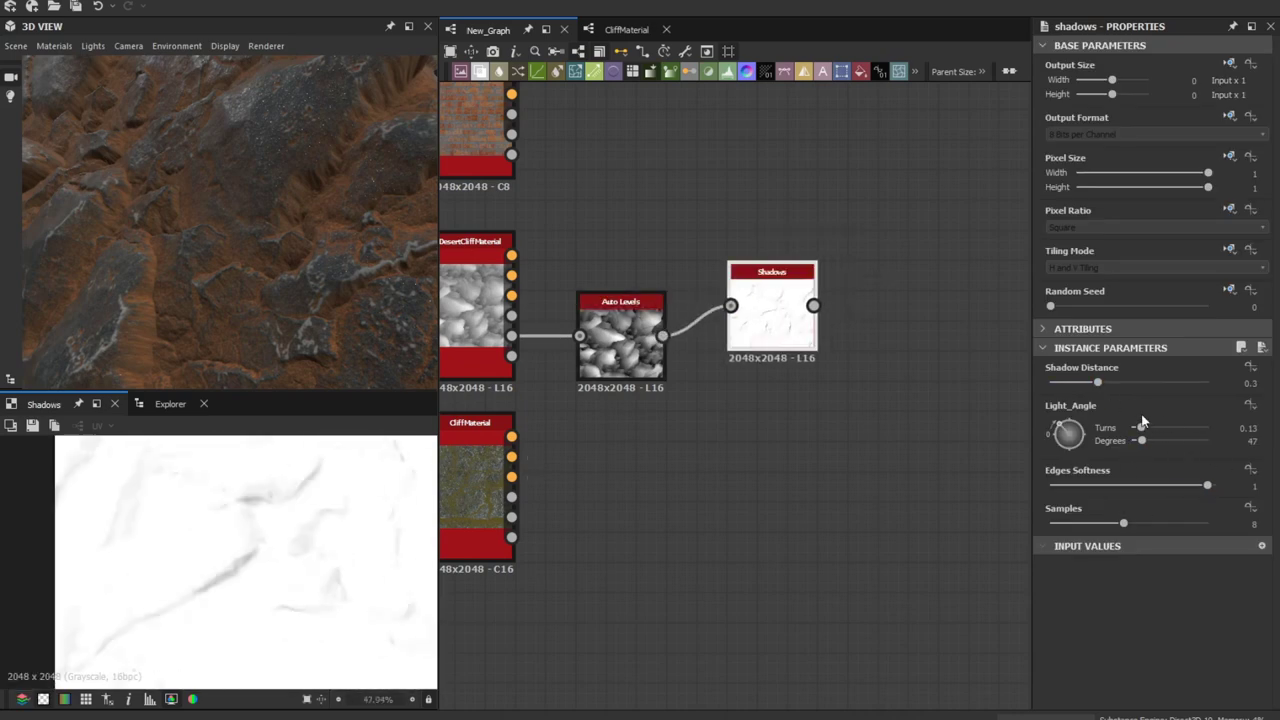
Set the Shadows node's shadow distance to 0.7, edges softness to 0.5 and samples to 10.
{"action": "left_click_drag", "start_coordinate": [1098, 383], "coordinate": [1160, 382]}
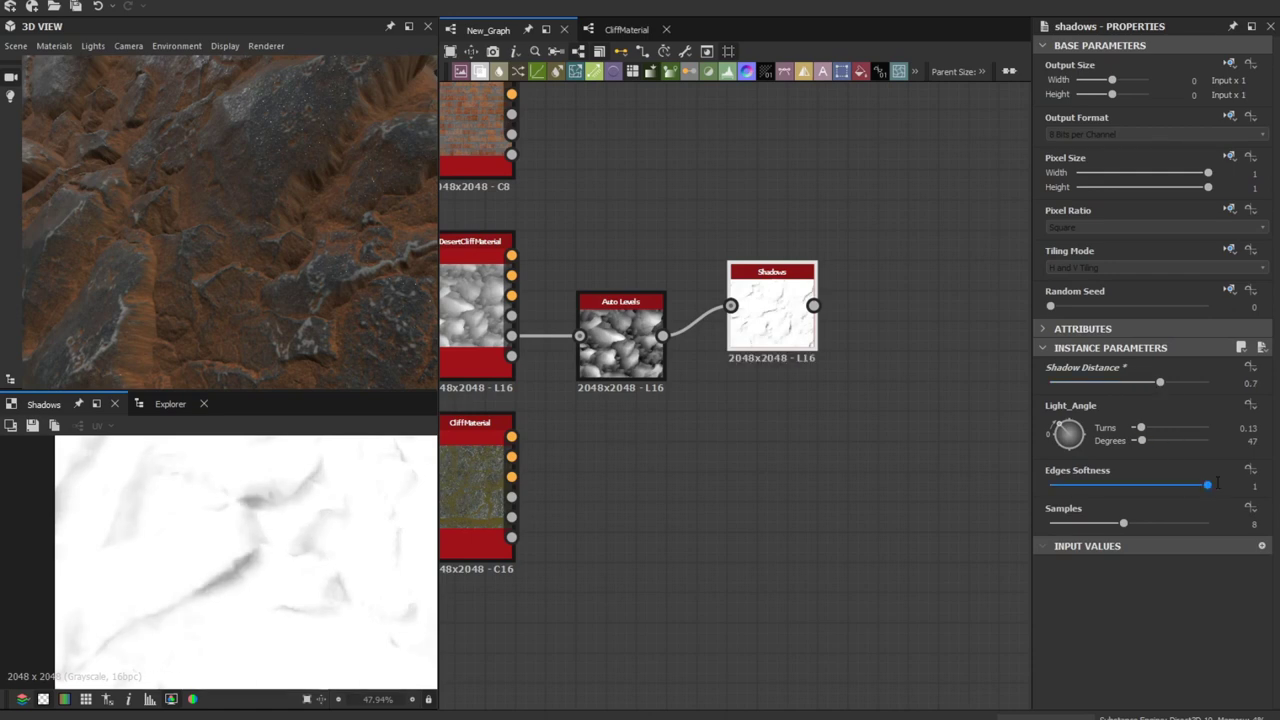
{"action": "left_click_drag", "start_coordinate": [1206, 487], "coordinate": [966, 507]}
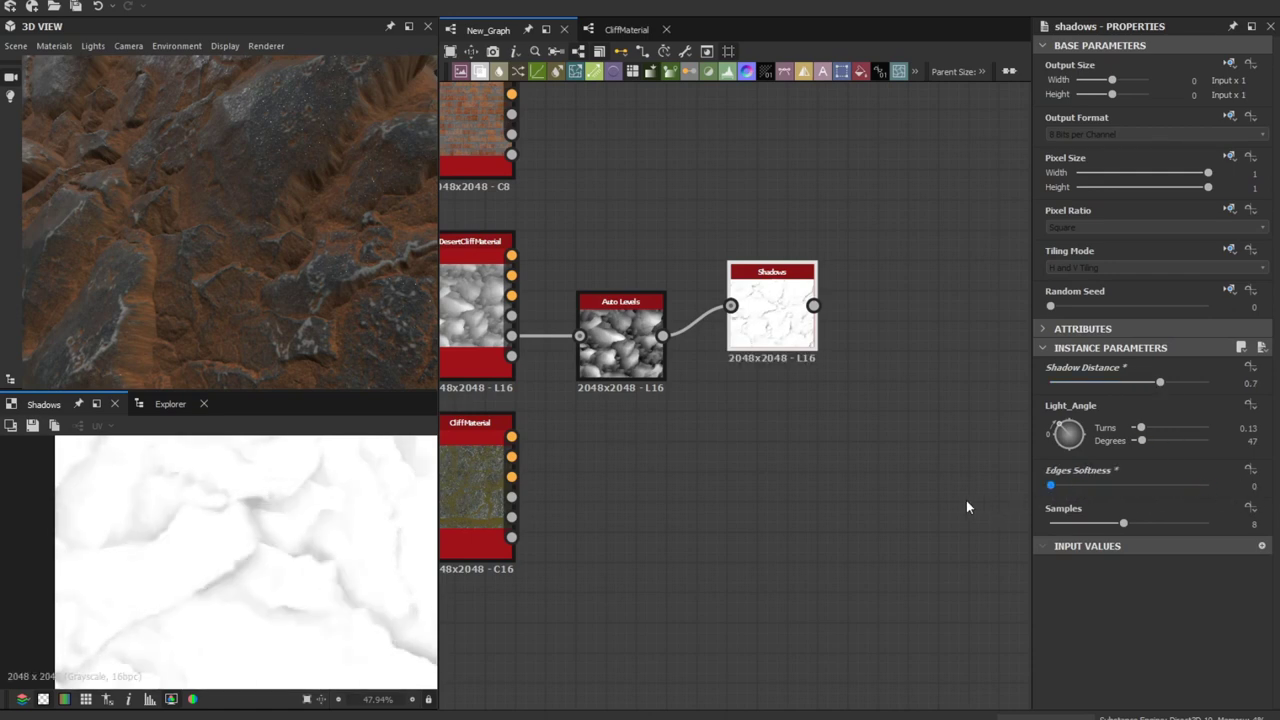
{"action": "scroll", "coordinate": [237, 551], "scroll_direction": "up", "scroll_amount": 4}
{"action": "double_click", "coordinate": [1252, 486]}
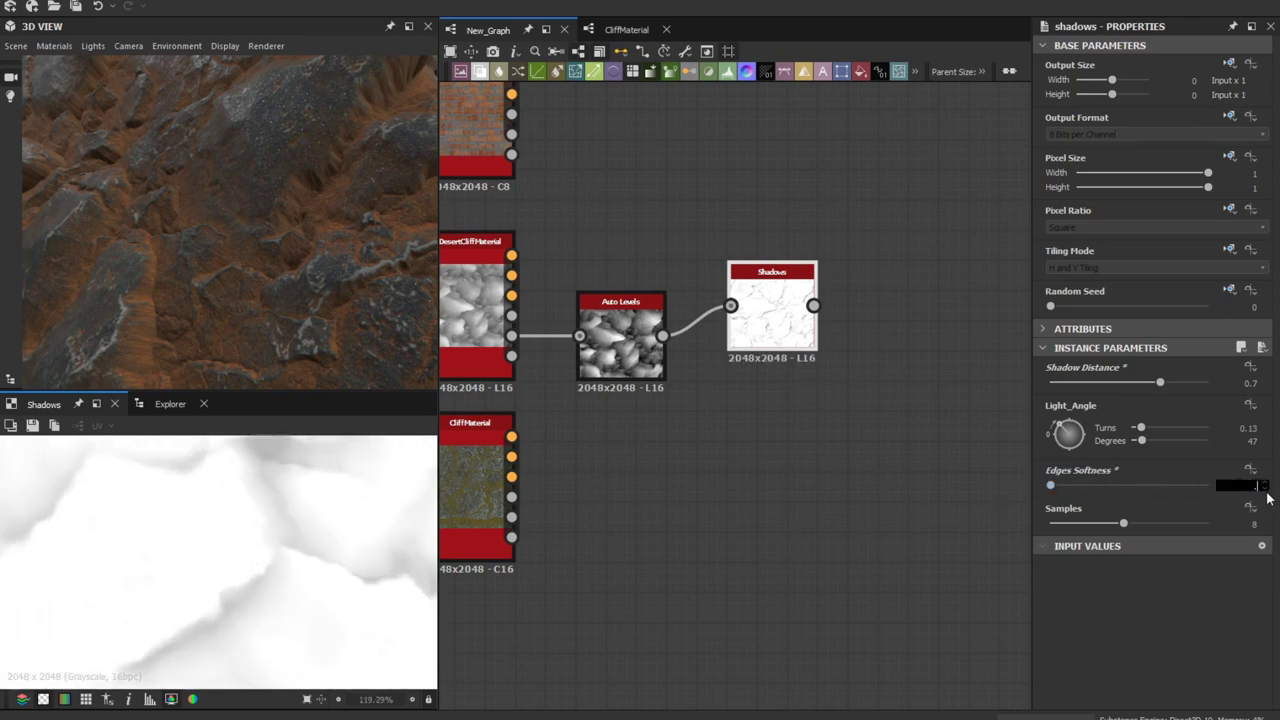
{"action": "type", "text": ".5"}
{"action": "key", "text": "Return"}
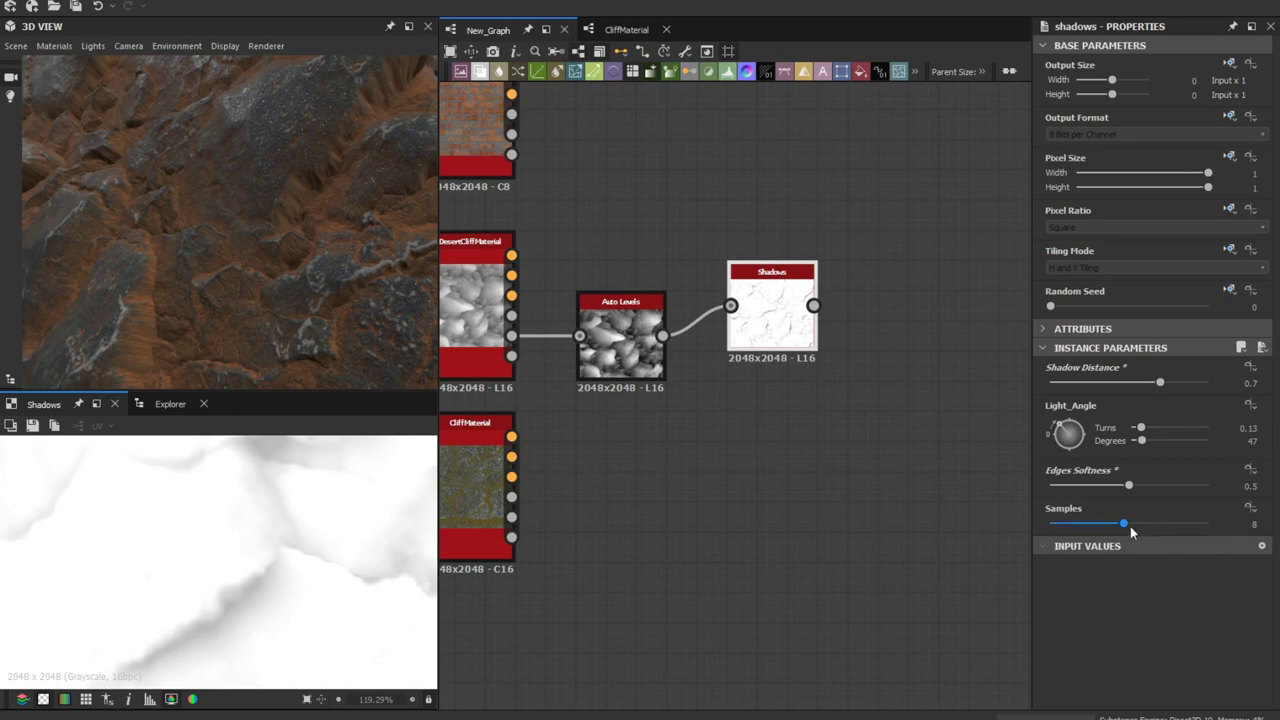
{"action": "mouse_move", "coordinate": [1128, 530]}
{"action": "left_mouse_down"}
{"action": "mouse_move", "coordinate": [1234, 523]}
{"action": "mouse_move", "coordinate": [1046, 526]}
{"action": "mouse_move", "coordinate": [1163, 530]}
{"action": "mouse_move", "coordinate": [1137, 540]}
{"action": "left_mouse_up"}
Add an Edge Detect node fed by Auto Levels and arrange it directly below the Shadows node.
{"action": "scroll", "coordinate": [834, 371], "scroll_direction": "down", "scroll_amount": 3}
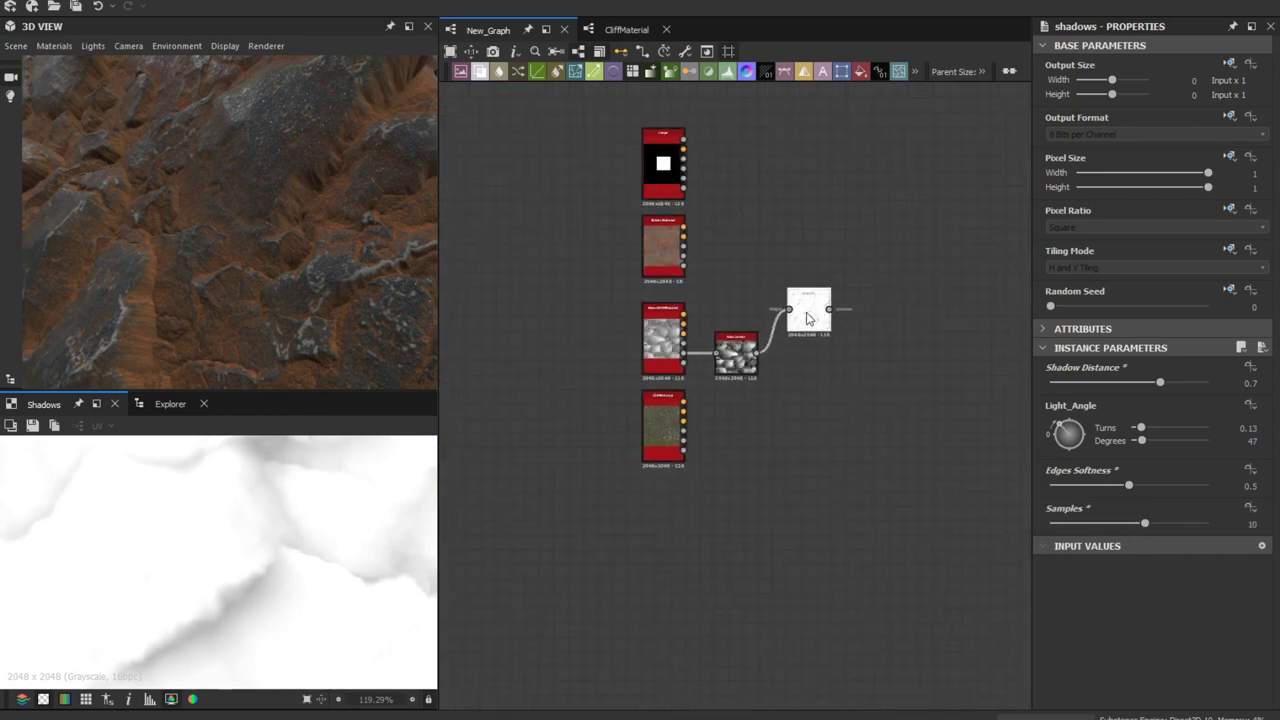
{"action": "scroll", "coordinate": [788, 403], "scroll_direction": "up", "scroll_amount": 4}
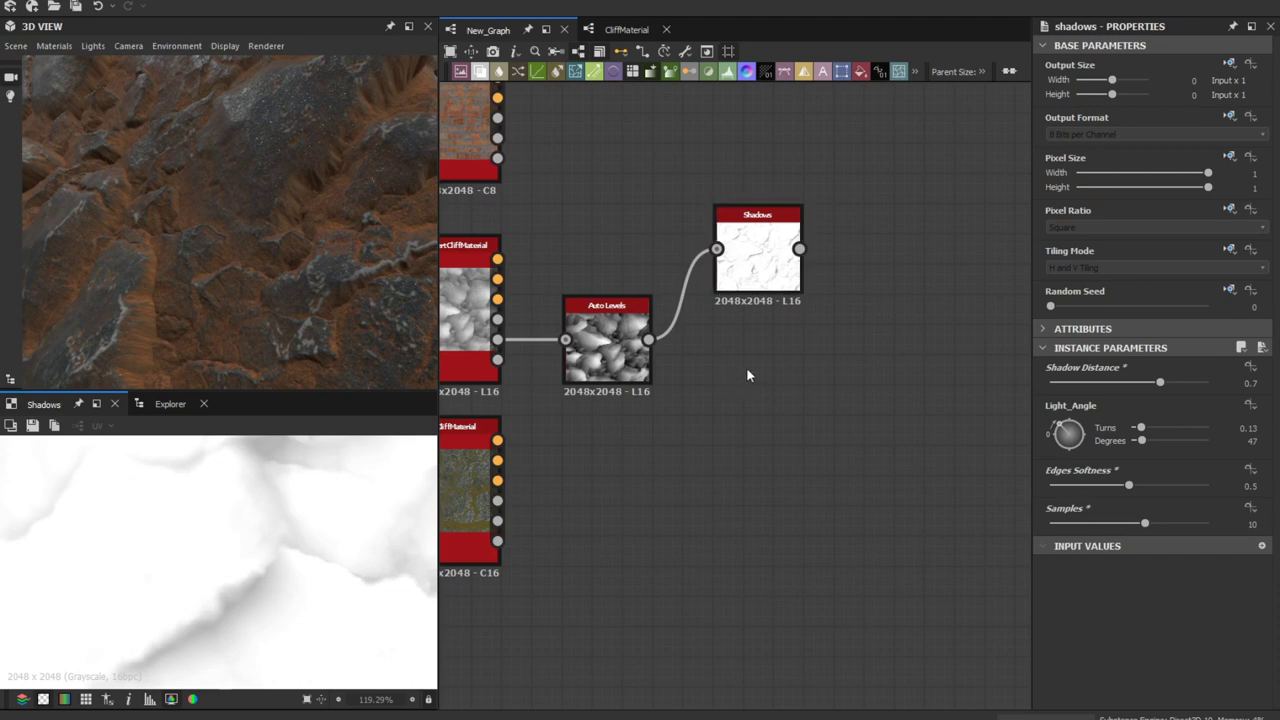
{"action": "key", "text": "space"}
{"action": "type", "text": "edge"}
{"action": "key", "text": "Return"}
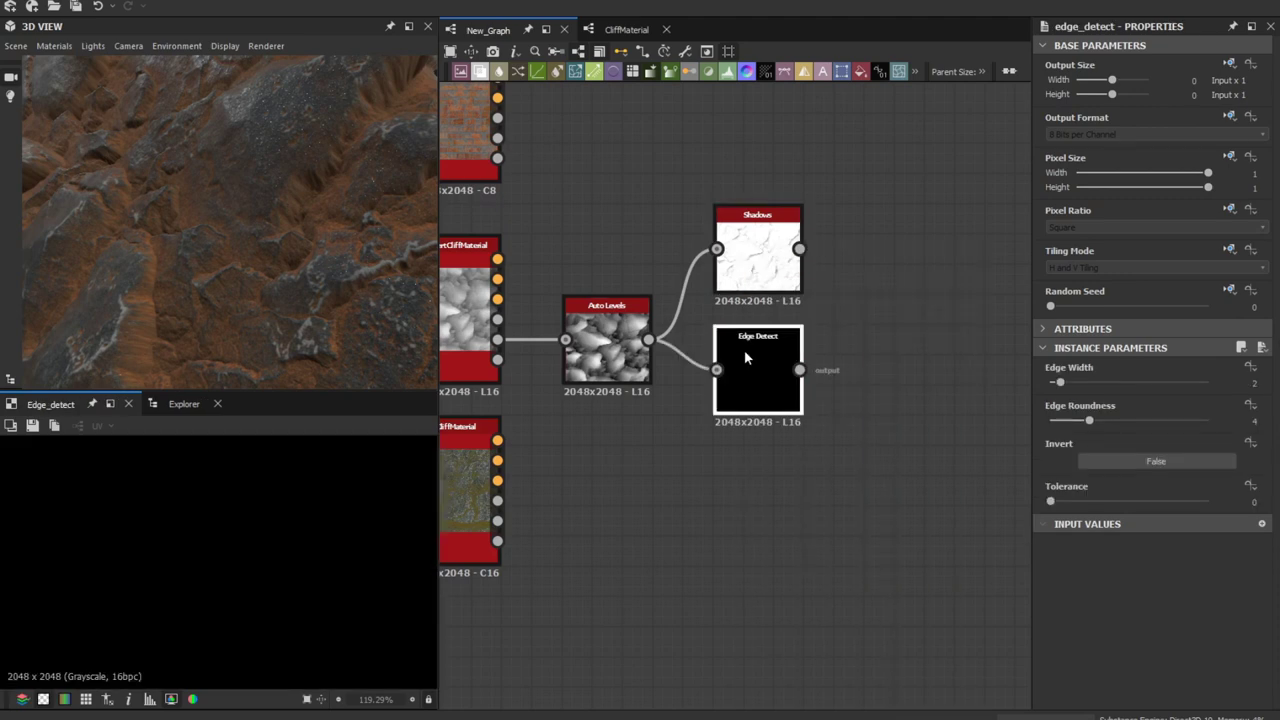
{"action": "left_click", "coordinate": [763, 251]}
{"action": "left_click_drag", "start_coordinate": [762, 350], "coordinate": [762, 314]}
{"action": "left_click_drag", "start_coordinate": [762, 231], "coordinate": [762, 214]}
Set the Edge Detect node's edge roundness to 0, edge width to 1 and tolerance to 1.
{"action": "left_click", "coordinate": [785, 345]}
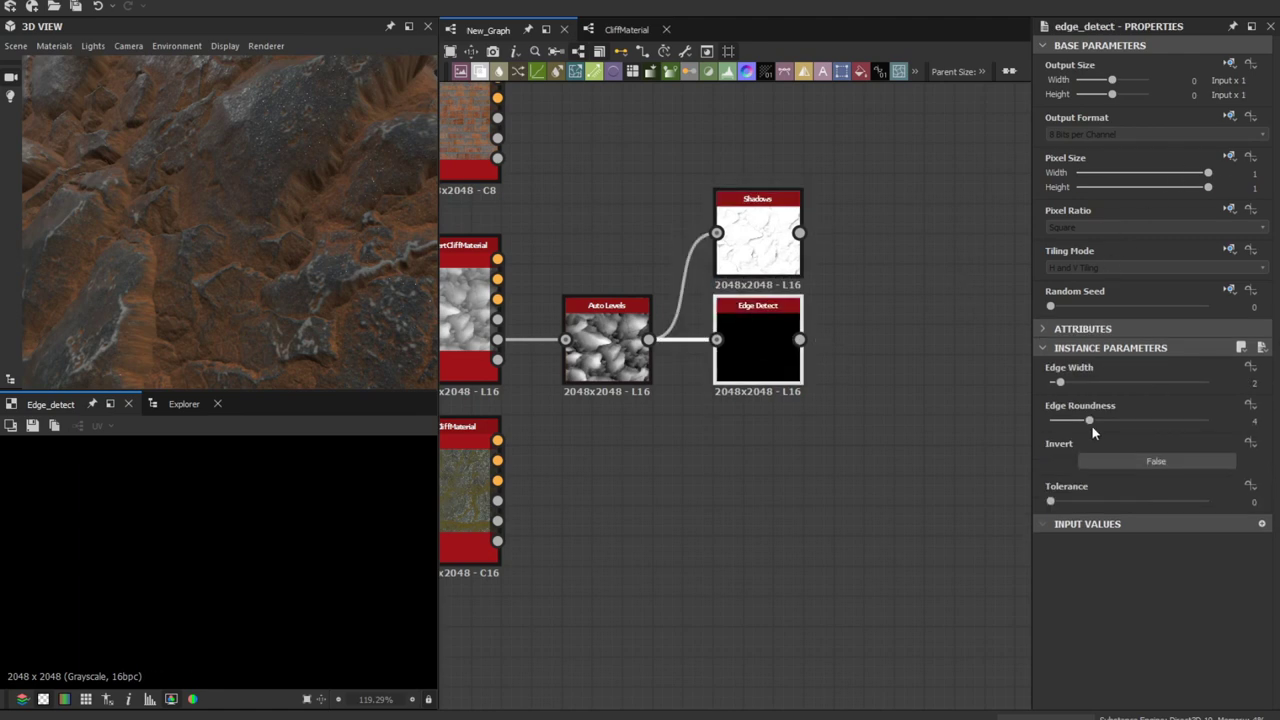
{"action": "left_click_drag", "start_coordinate": [1087, 421], "coordinate": [968, 415]}
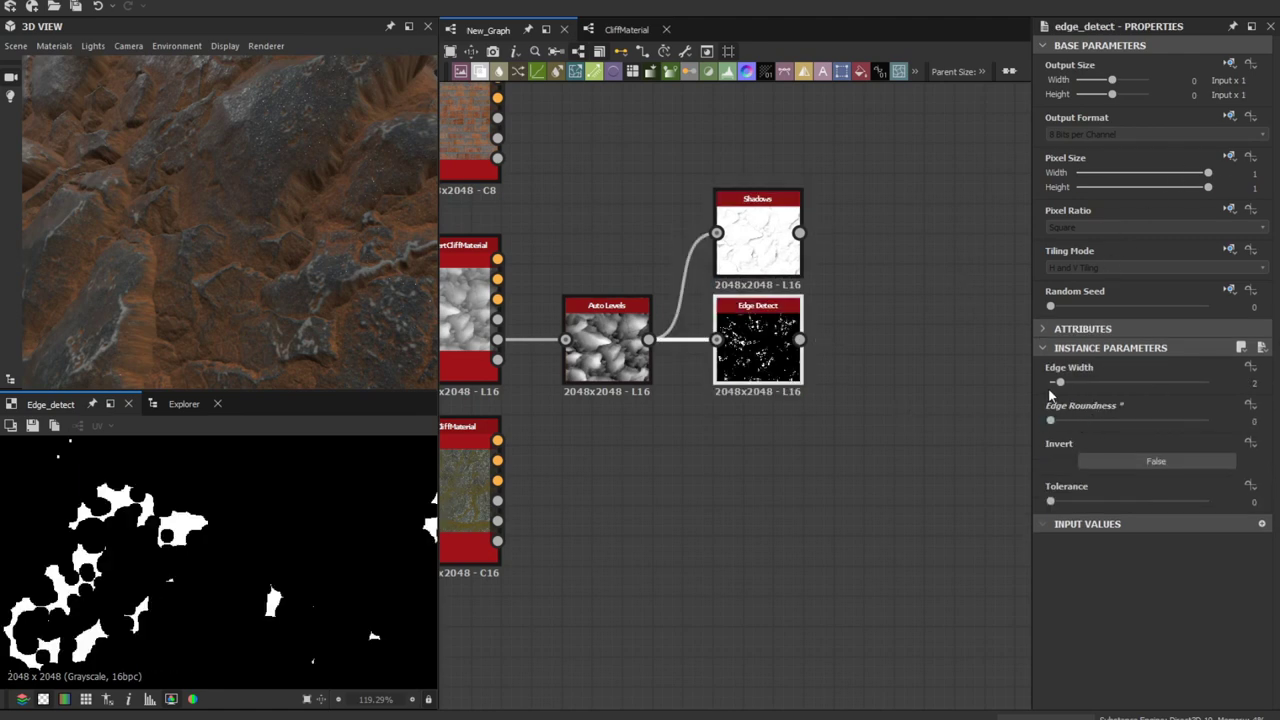
{"action": "double_click", "coordinate": [1242, 383]}
{"action": "type", "text": "1"}
{"action": "key", "text": "Return"}
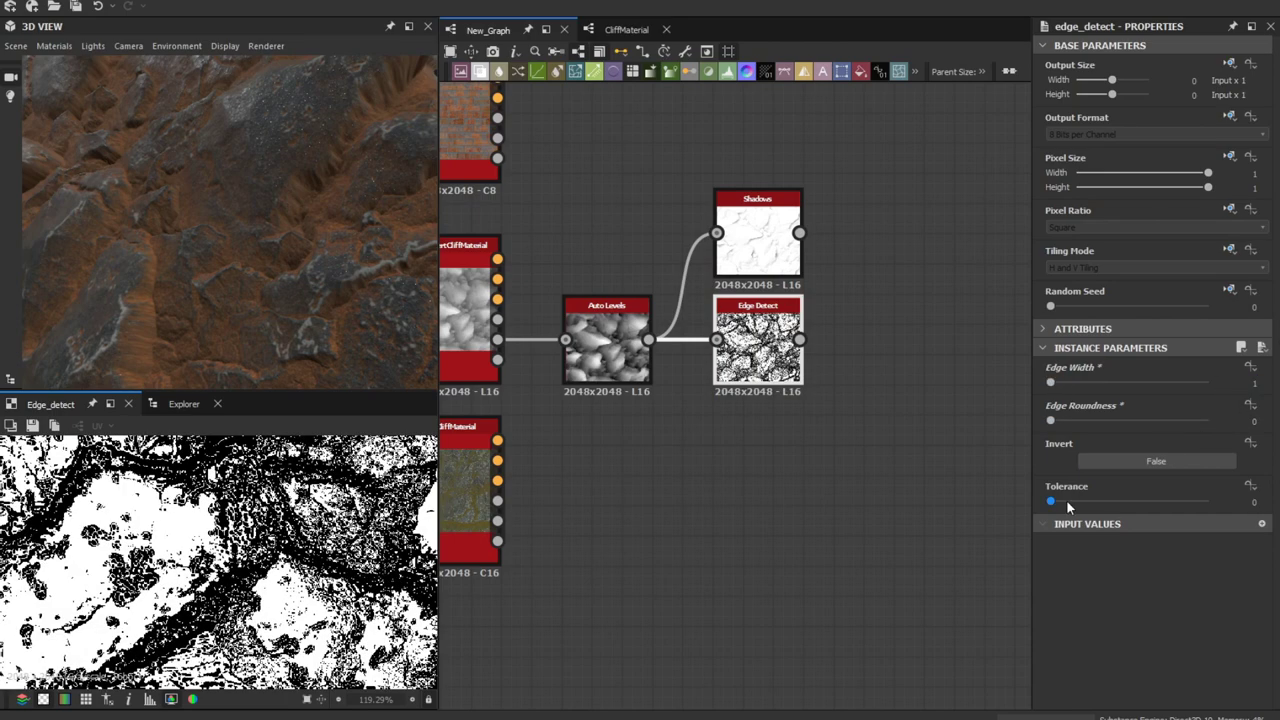
{"action": "left_click_drag", "start_coordinate": [1053, 503], "coordinate": [1276, 503]}
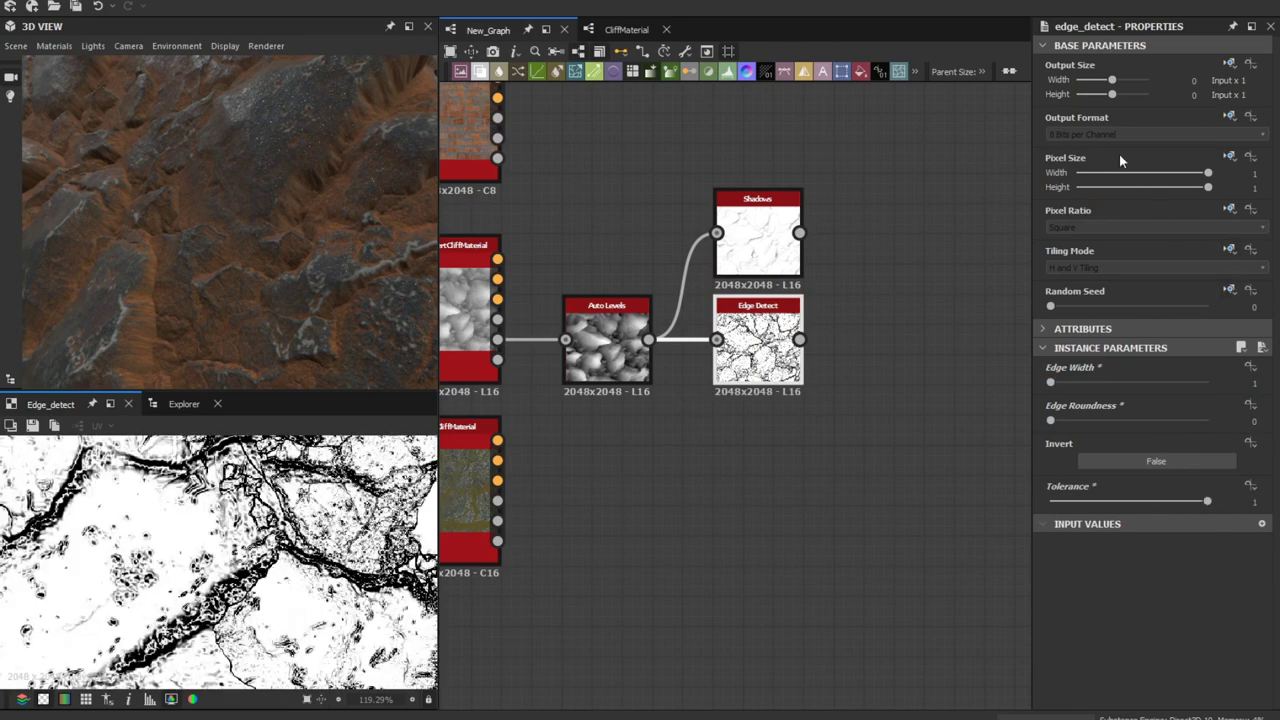
Make the Edge Detect node's output format absolute and set it to HDR High Precision (32F).
{"action": "left_click", "coordinate": [1231, 118]}
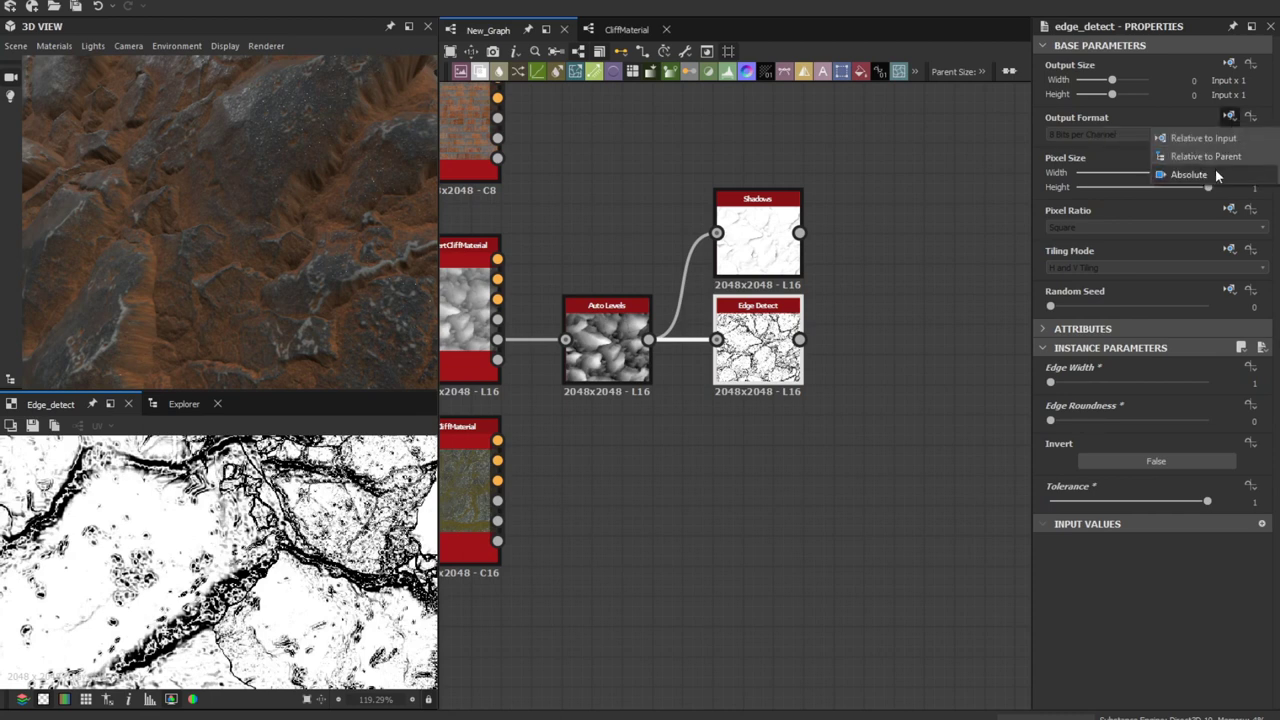
{"action": "left_click", "coordinate": [1215, 169]}
{"action": "left_click", "coordinate": [1143, 134]}
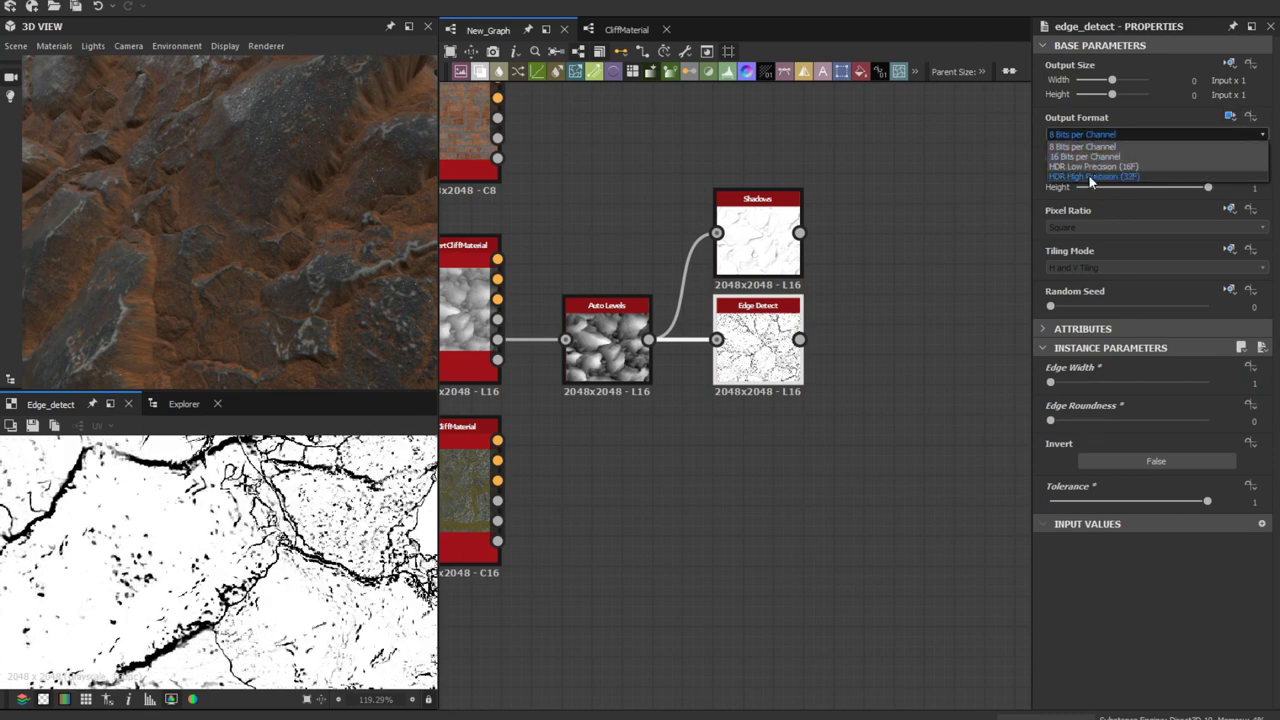
{"action": "left_click", "coordinate": [1133, 176]}
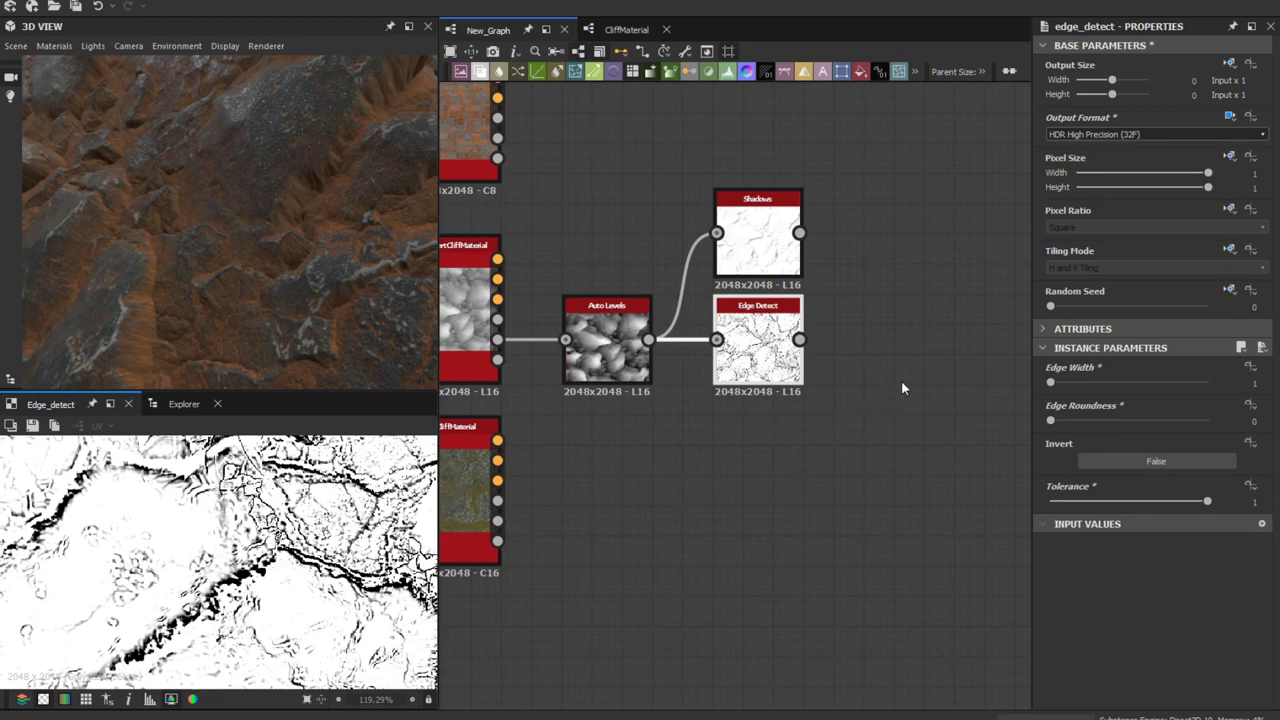
{"action": "scroll", "coordinate": [322, 555], "scroll_direction": "down", "scroll_amount": 10}
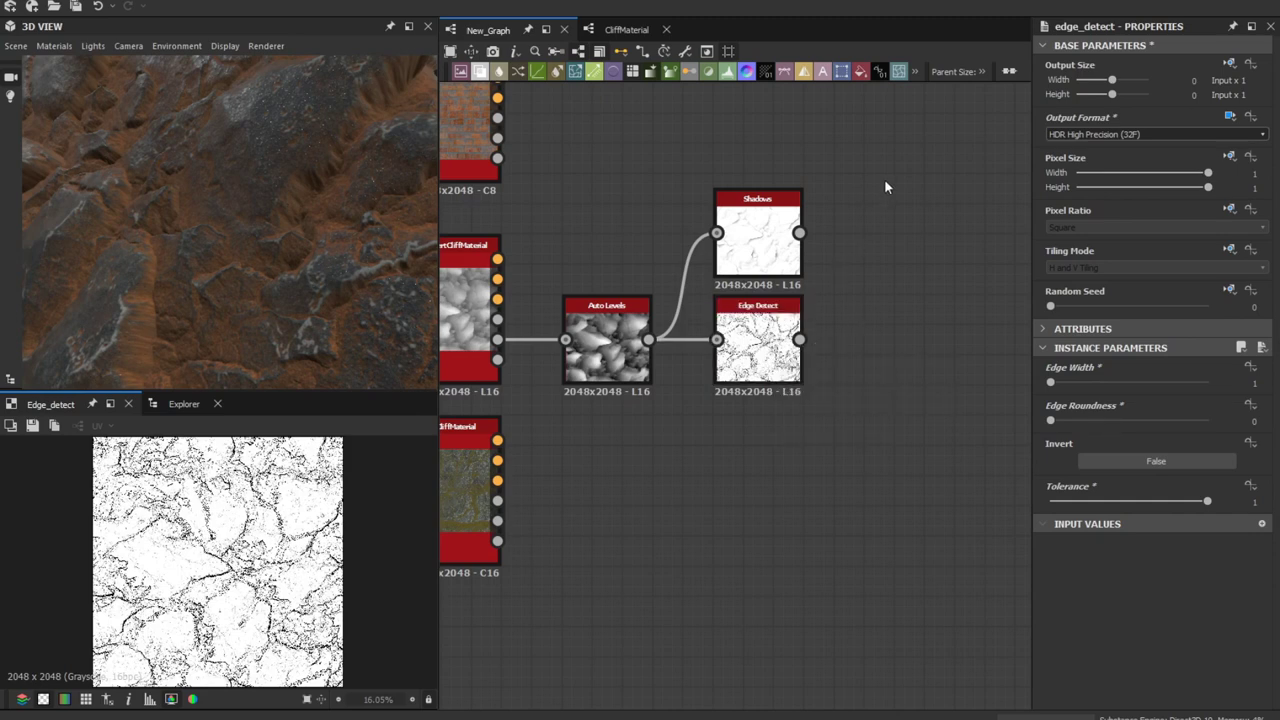
Add an Invert Grayscale node after the Shadows node and another one after the Edge Detect node.
{"action": "key", "text": "space"}
{"action": "type", "text": "inver"}
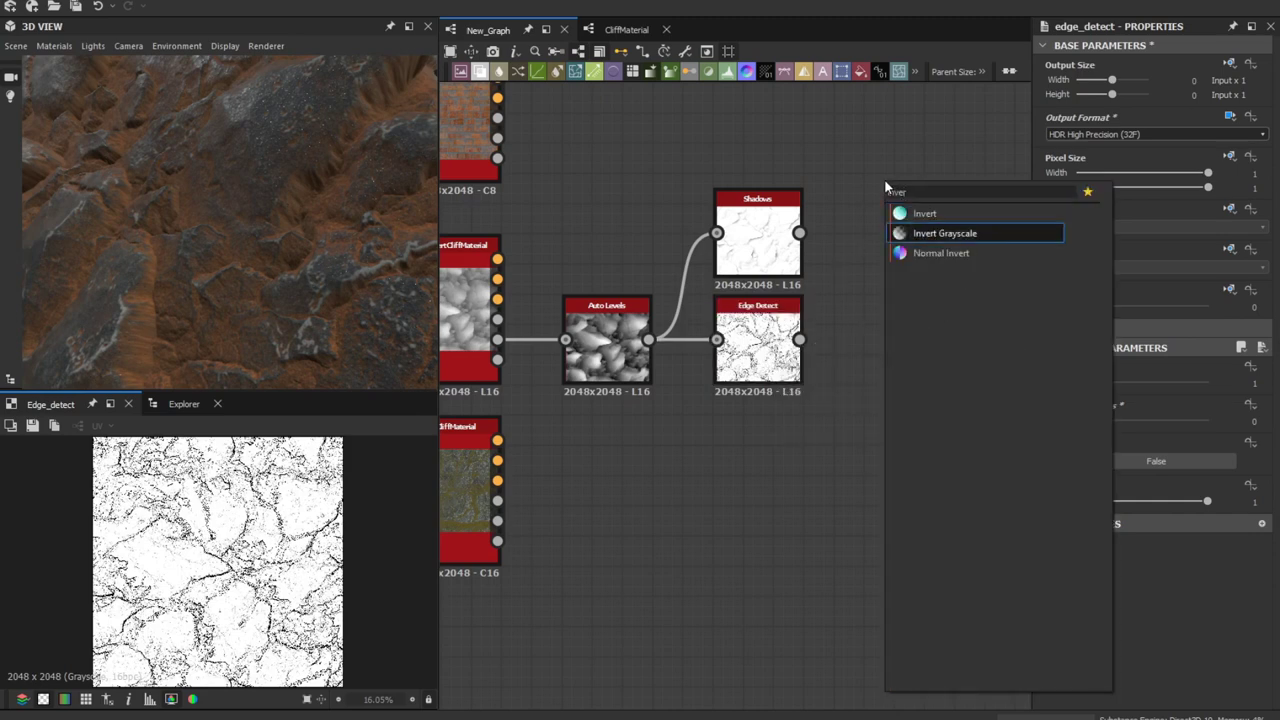
{"action": "key", "text": "Return"}
{"action": "left_click_drag", "start_coordinate": [799, 232], "coordinate": [850, 218]}
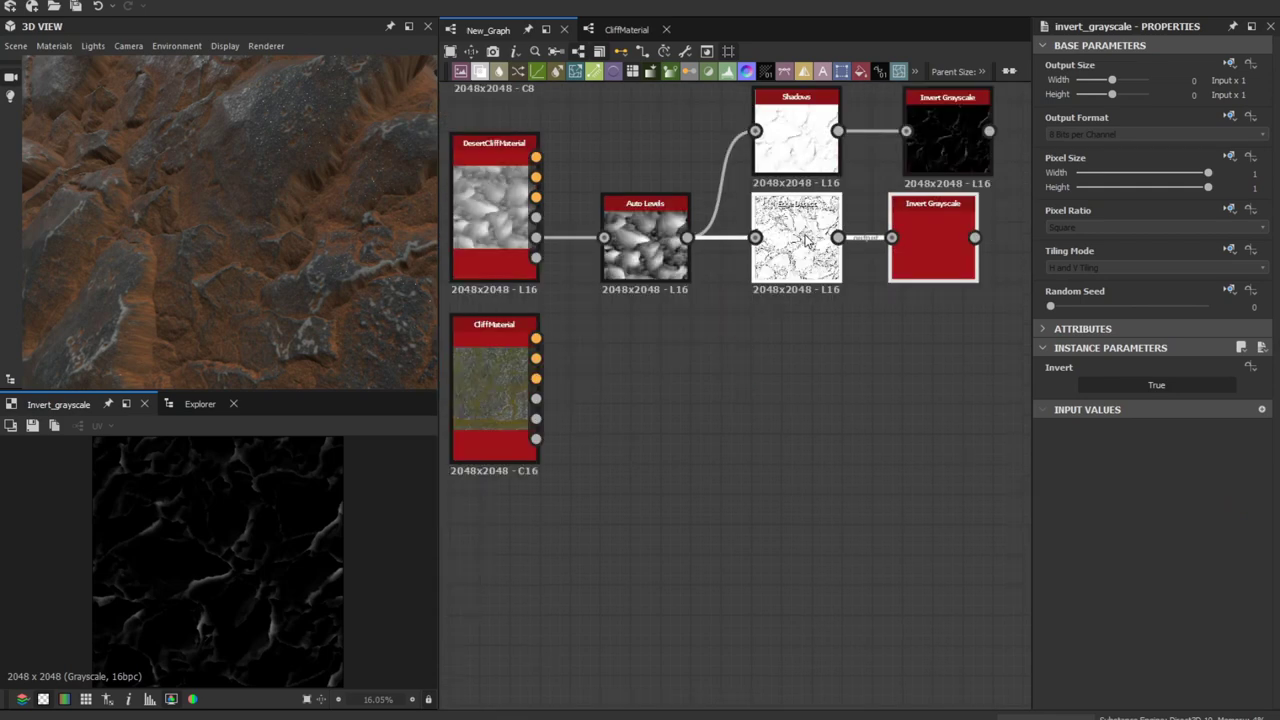
{"action": "left_click", "coordinate": [859, 349]}
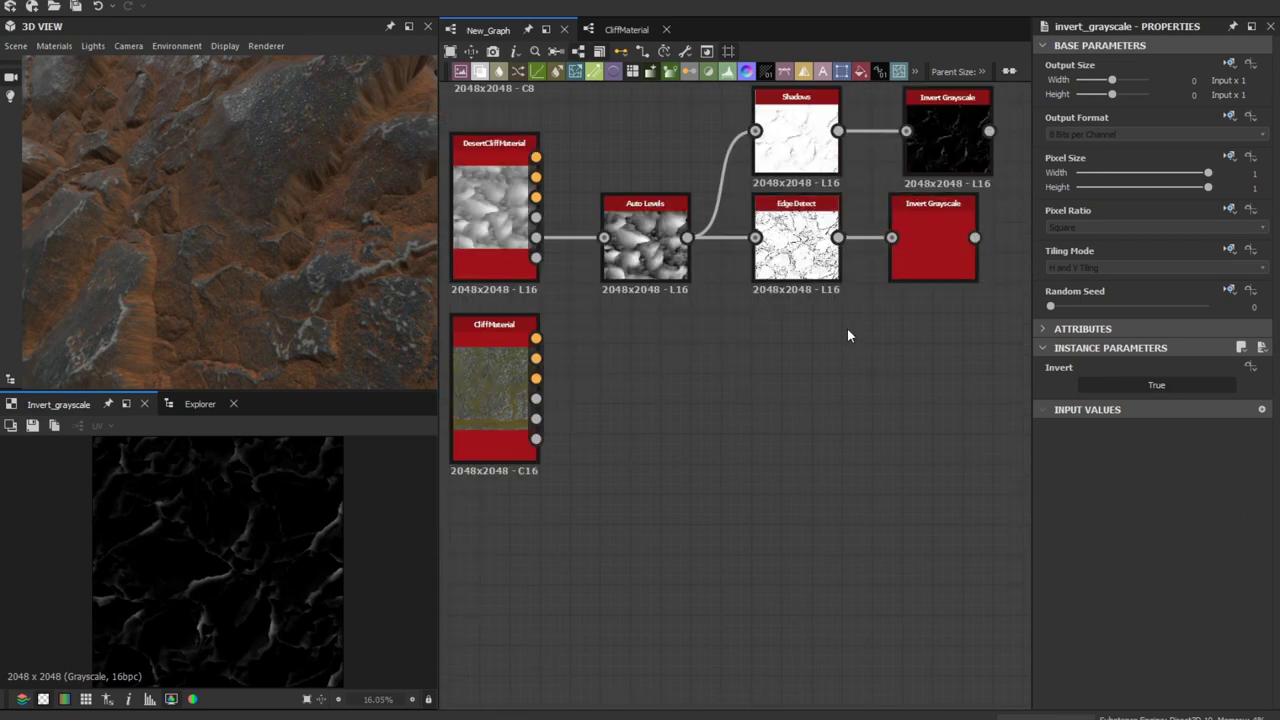
Add a Highpass Grayscale node below Edge Detect and feed it from the Auto Levels output.
{"action": "left_click", "coordinate": [800, 255]}
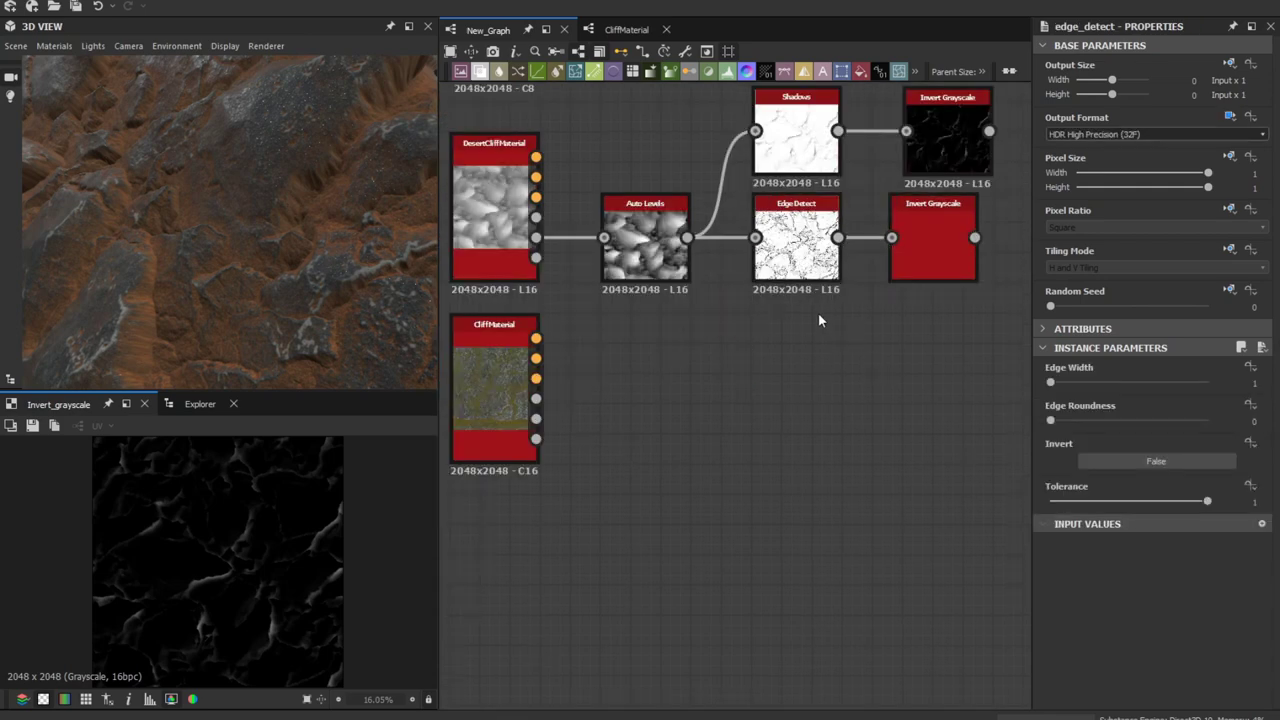
{"action": "key", "text": "space"}
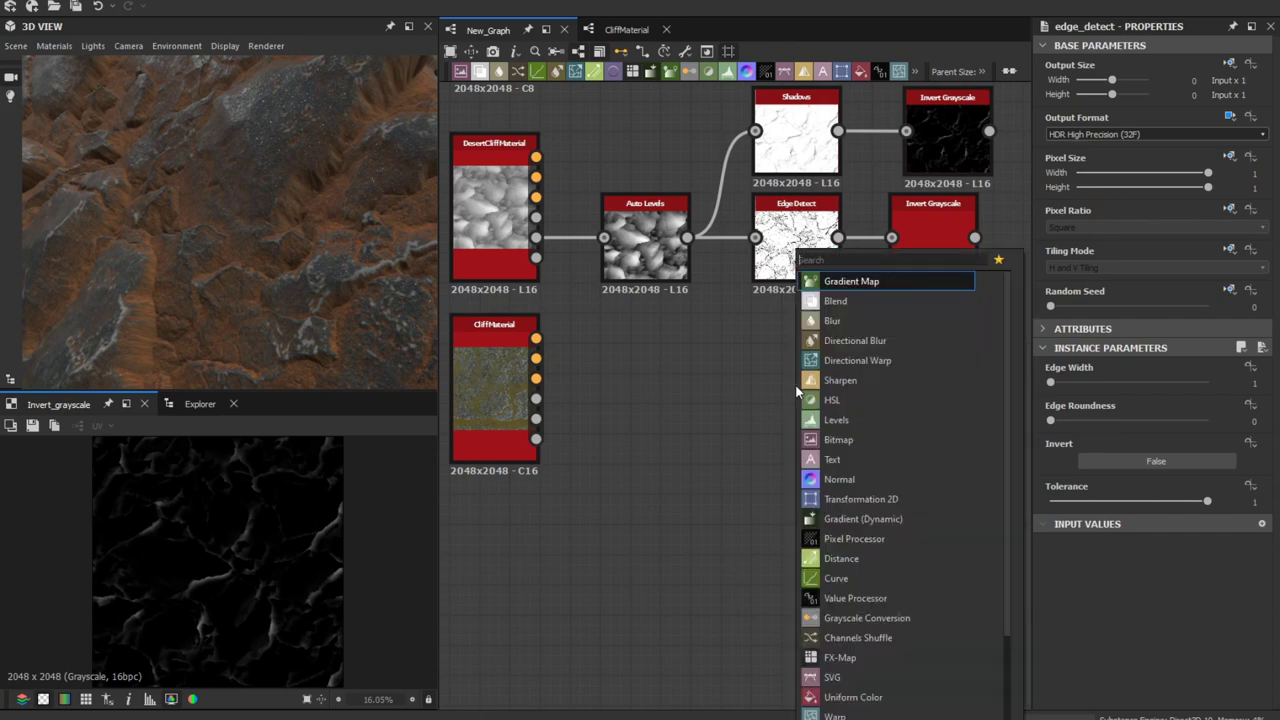
{"action": "type", "text": "high"}
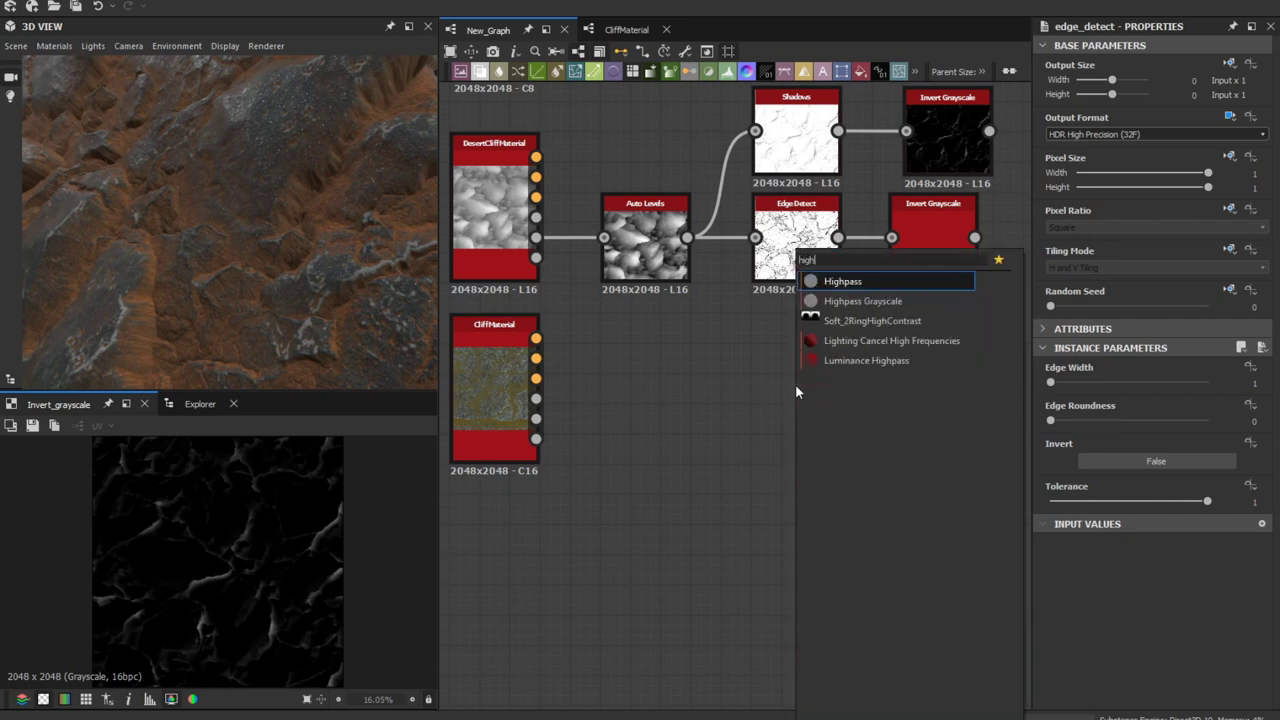
{"action": "key", "text": "Down"}
{"action": "key", "text": "Return"}
{"action": "scroll", "coordinate": [795, 385], "scroll_direction": "up", "scroll_amount": 3}
{"action": "left_click_drag", "start_coordinate": [609, 126], "coordinate": [801, 451]}
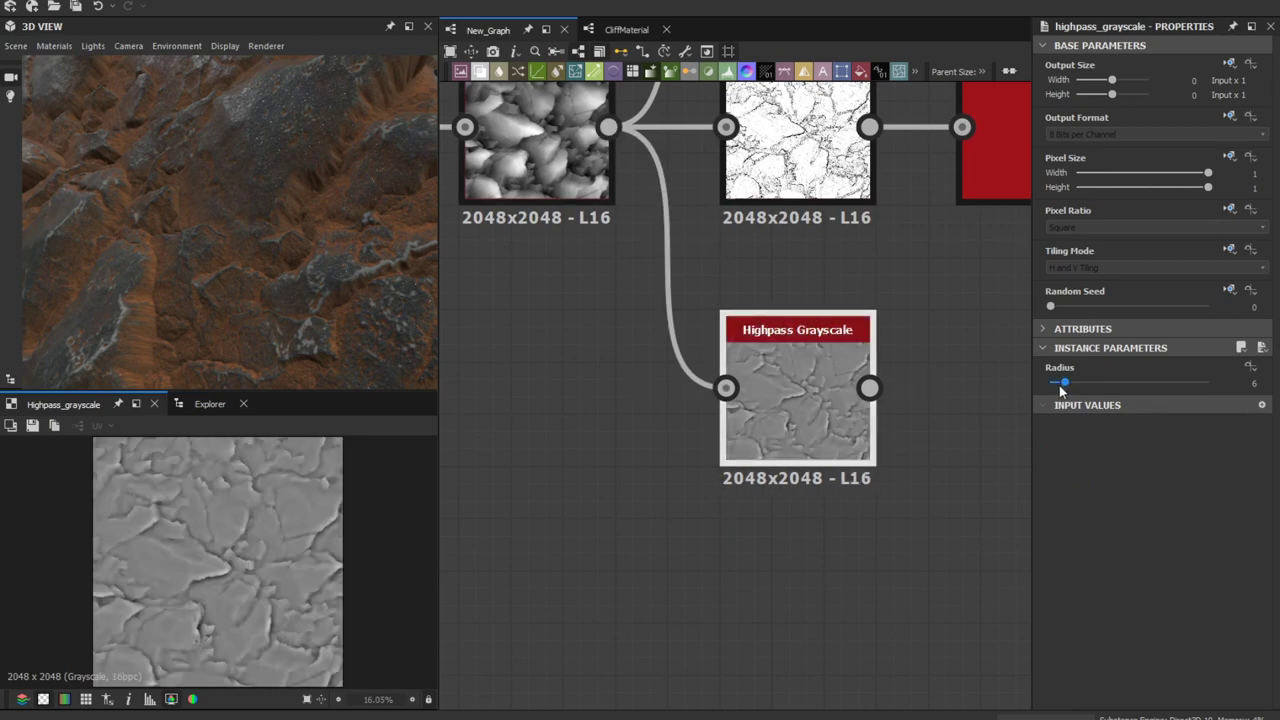
Set the Highpass Grayscale radius to 1.2, checking the fine crack lines in the preview.
{"action": "left_click_drag", "start_coordinate": [1060, 386], "coordinate": [1055, 388]}
{"action": "scroll", "coordinate": [210, 509], "scroll_direction": "up", "scroll_amount": 6}
{"action": "scroll", "coordinate": [157, 536], "scroll_direction": "up", "scroll_amount": 7}
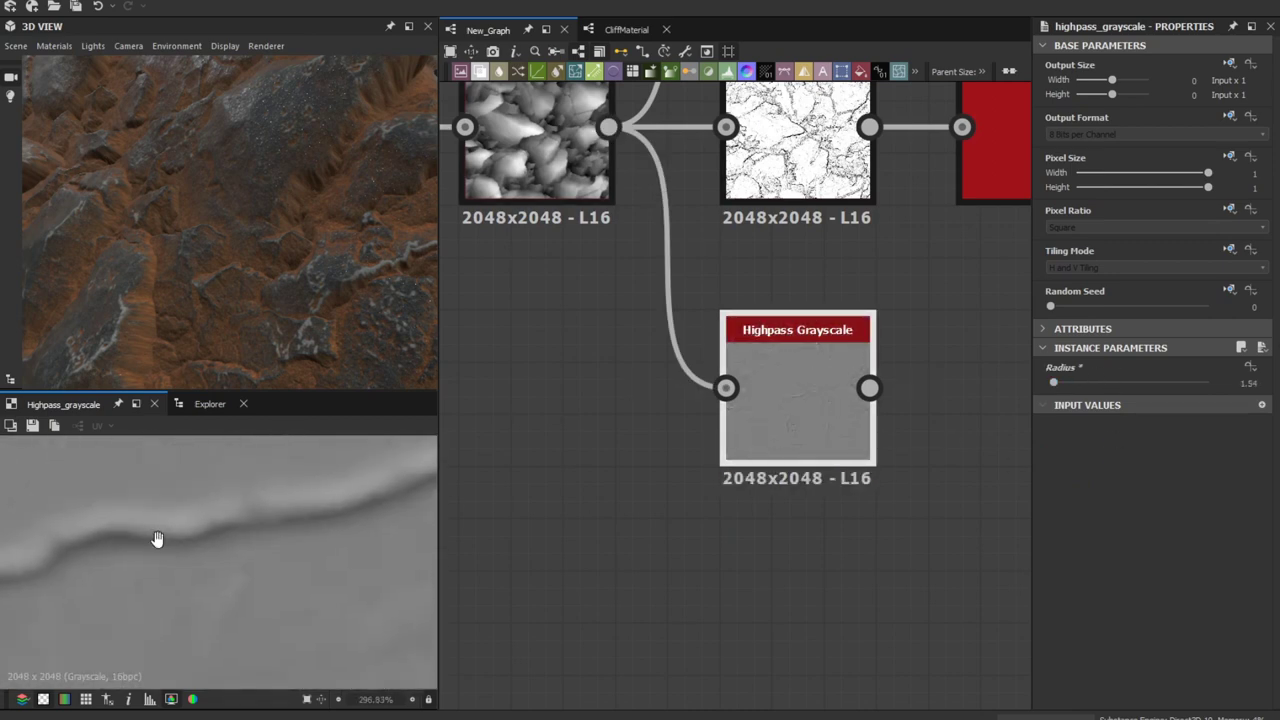
{"action": "scroll", "coordinate": [317, 515], "scroll_direction": "down", "scroll_amount": 2}
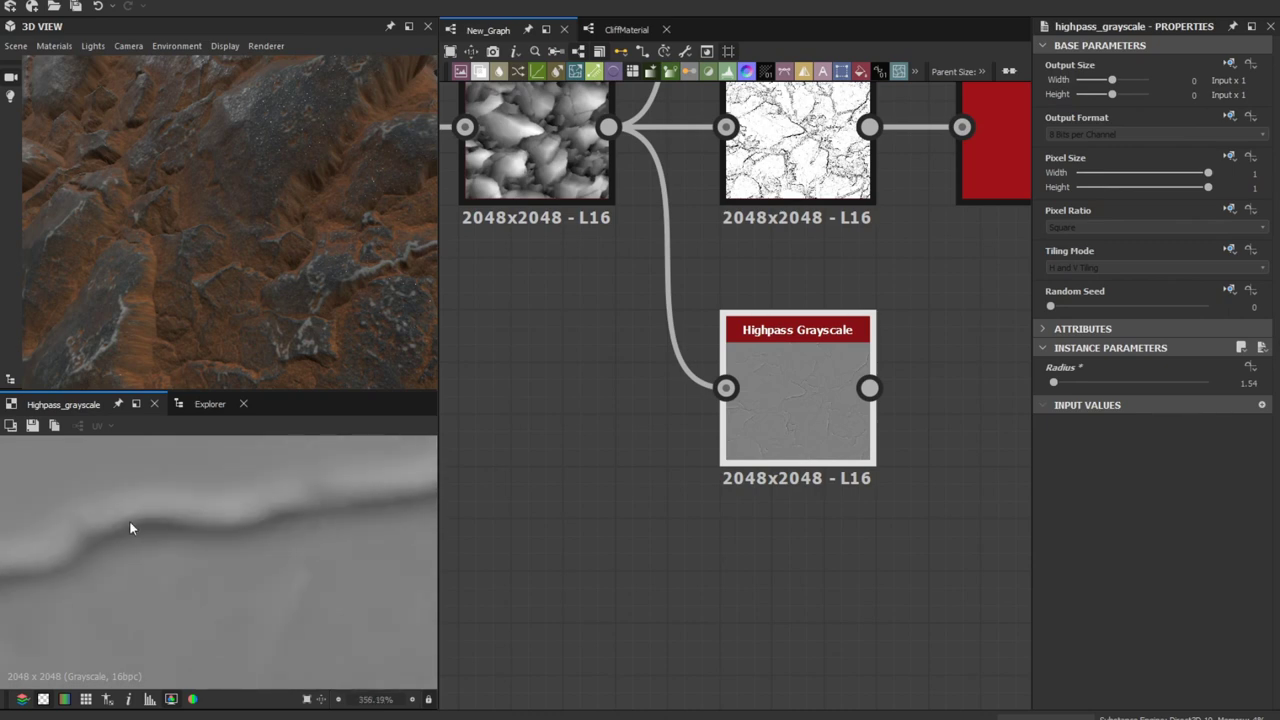
{"action": "middle_click_drag", "start_coordinate": [119, 539], "coordinate": [298, 510]}
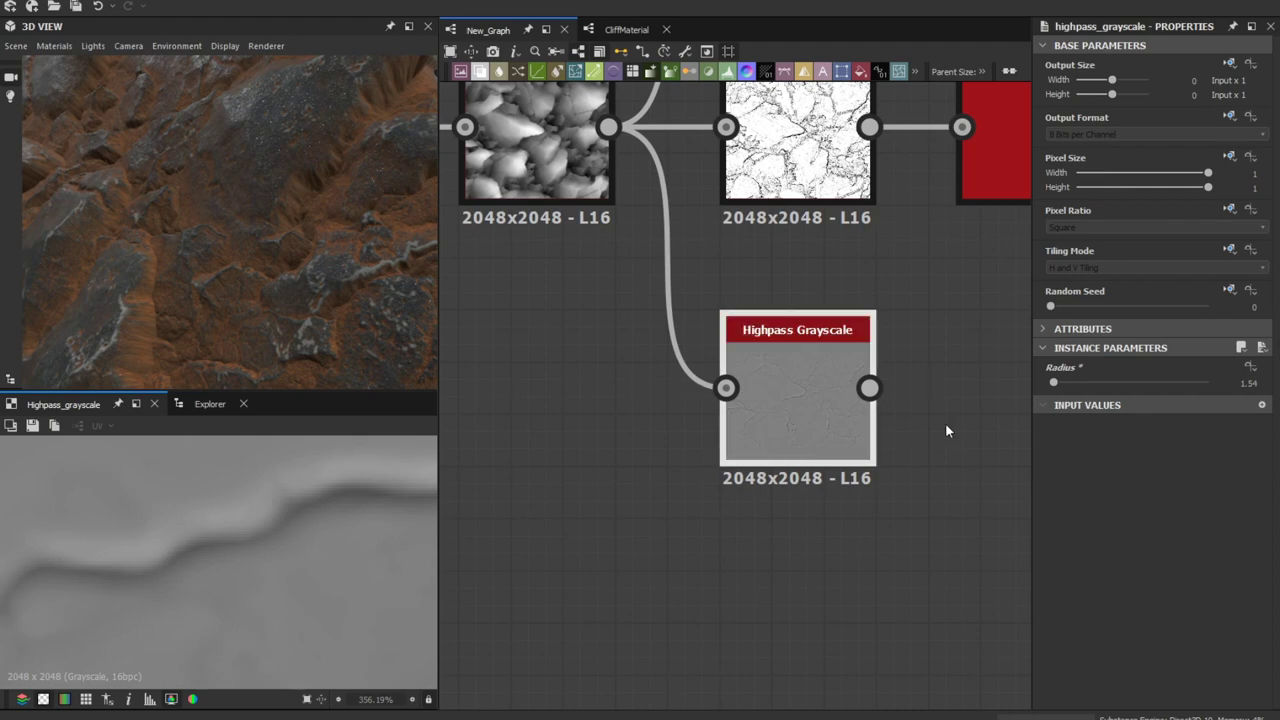
{"action": "left_click", "coordinate": [1247, 383]}
{"action": "type", "text": "1.2"}
{"action": "key", "text": "Return"}
Add a Histogram Select node fed by the Highpass Grayscale output and place it beside that node.
{"action": "scroll", "coordinate": [265, 515], "scroll_direction": "down", "scroll_amount": 10}
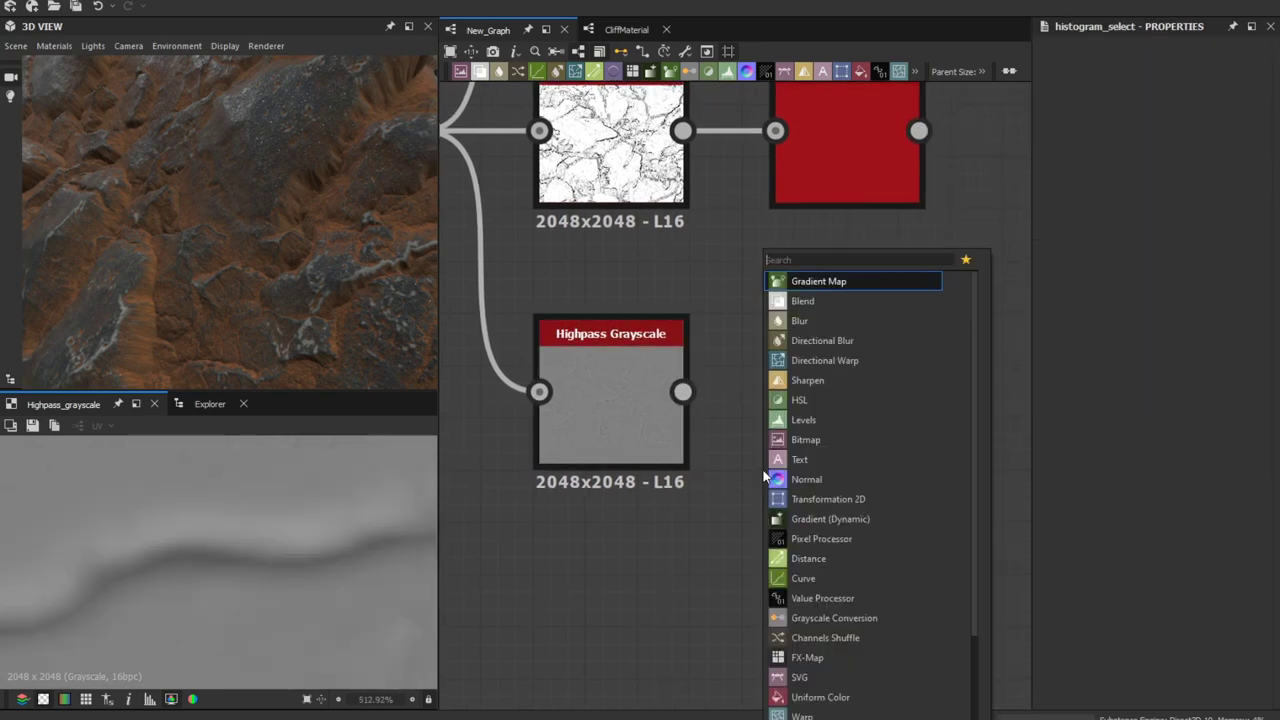
{"action": "type", "text": "s"}
{"action": "key", "text": "BackSpace"}
{"action": "type", "text": "hist"}
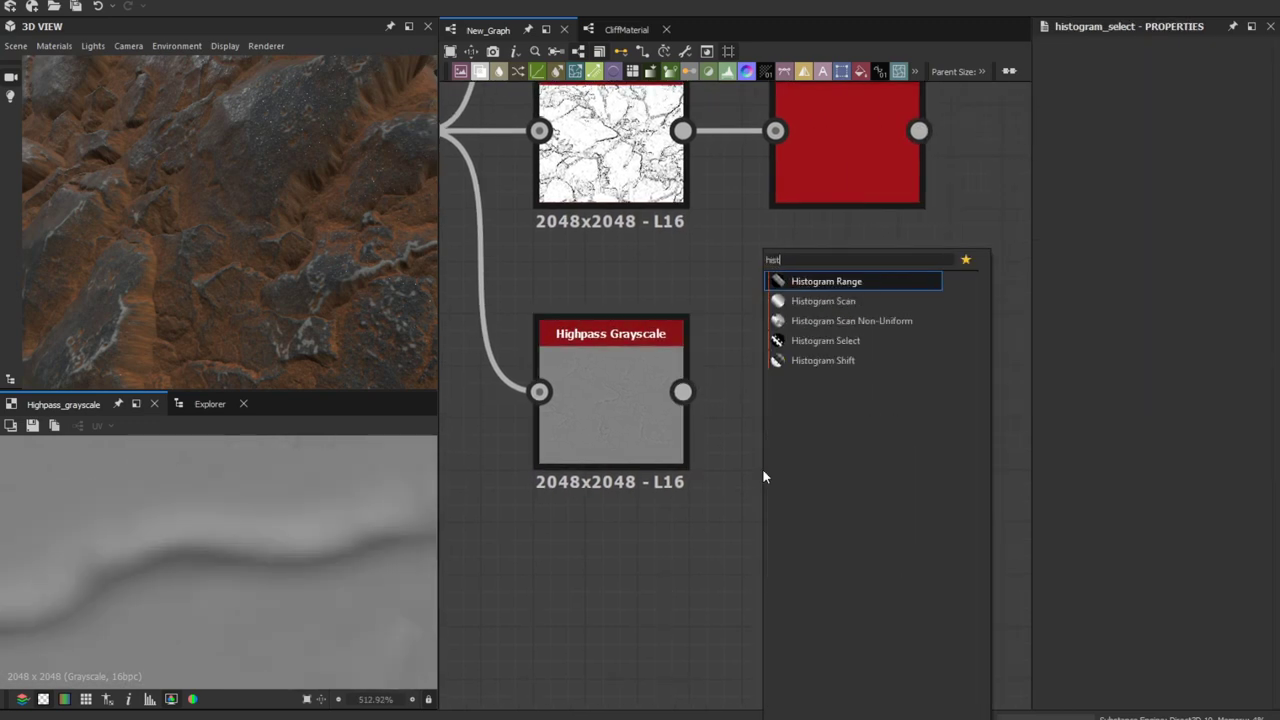
{"action": "key", "text": "Down"}
{"action": "key", "text": "Down"}
{"action": "key", "text": "Return"}
{"action": "left_click_drag", "start_coordinate": [762, 467], "coordinate": [812, 415]}
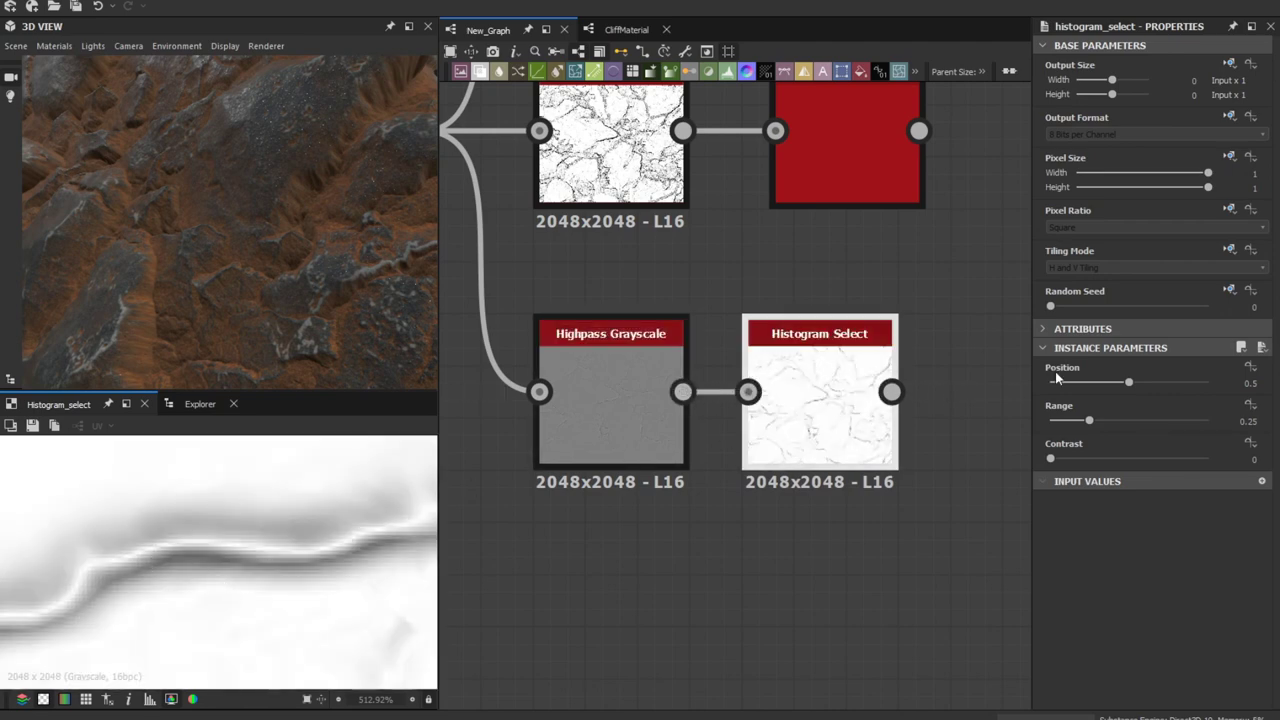
Set the Histogram Select position to 0.25 and adjust its contrast and range to isolate the thin cracks.
{"action": "left_click_drag", "start_coordinate": [1123, 388], "coordinate": [1089, 386]}
{"action": "scroll", "coordinate": [150, 575], "scroll_direction": "down", "scroll_amount": 10}
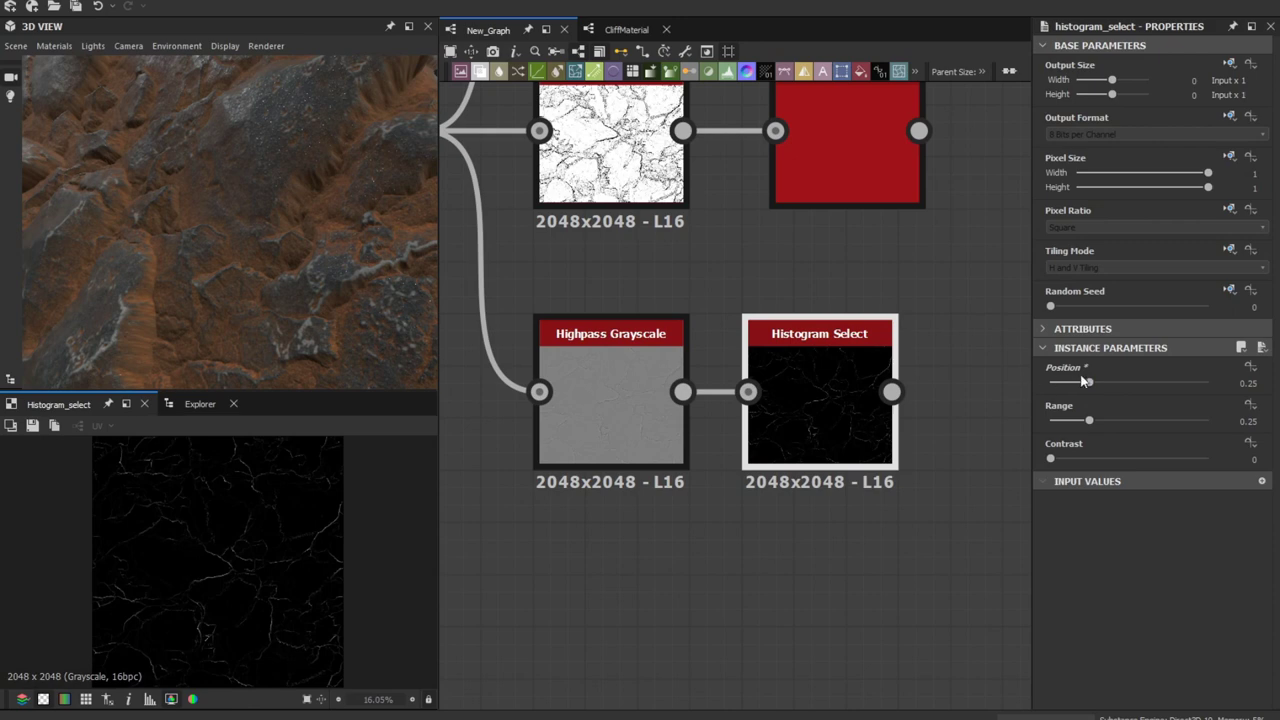
{"action": "left_click_drag", "start_coordinate": [1051, 459], "coordinate": [1075, 460]}
{"action": "left_click_drag", "start_coordinate": [1091, 425], "coordinate": [1094, 392]}
Add an Auto Levels node after Histogram Select and inspect its crack mask in the preview.
{"action": "key", "text": "space"}
{"action": "type", "text": "auto"}
{"action": "key", "text": "Return"}
{"action": "scroll", "coordinate": [200, 573], "scroll_direction": "up", "scroll_amount": 1}
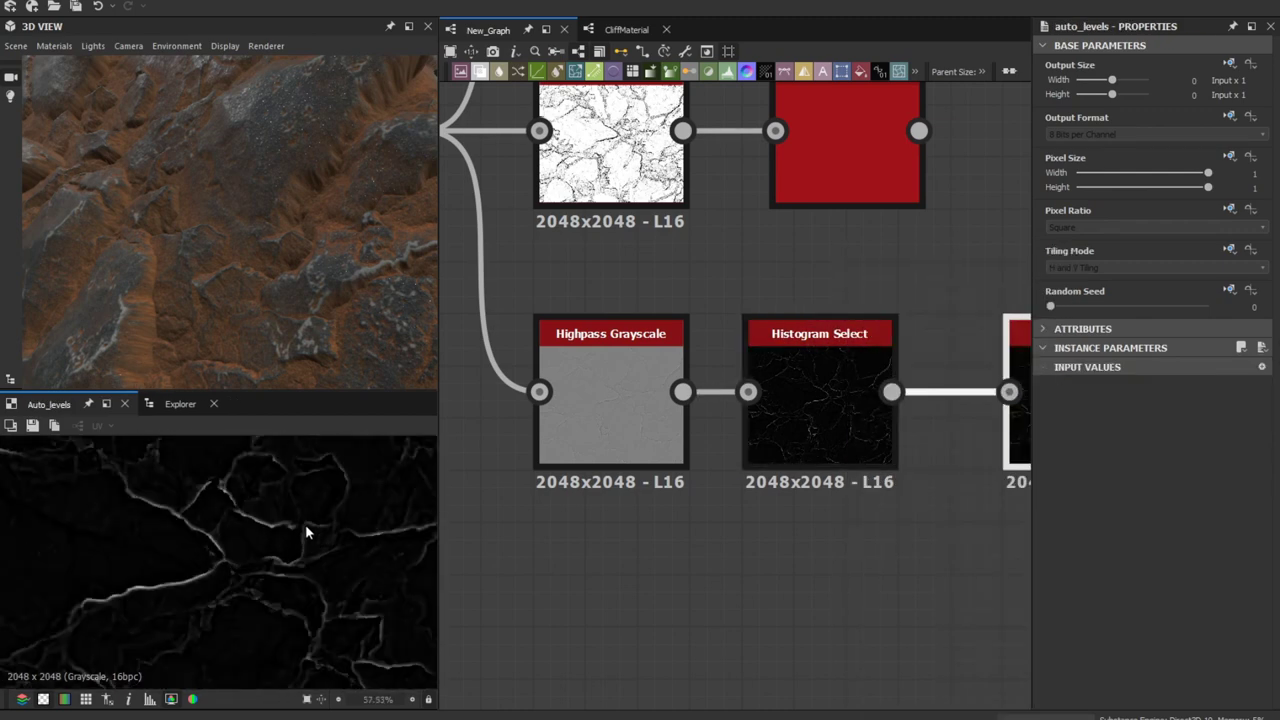
{"action": "middle_click_drag", "start_coordinate": [280, 538], "coordinate": [43, 536]}
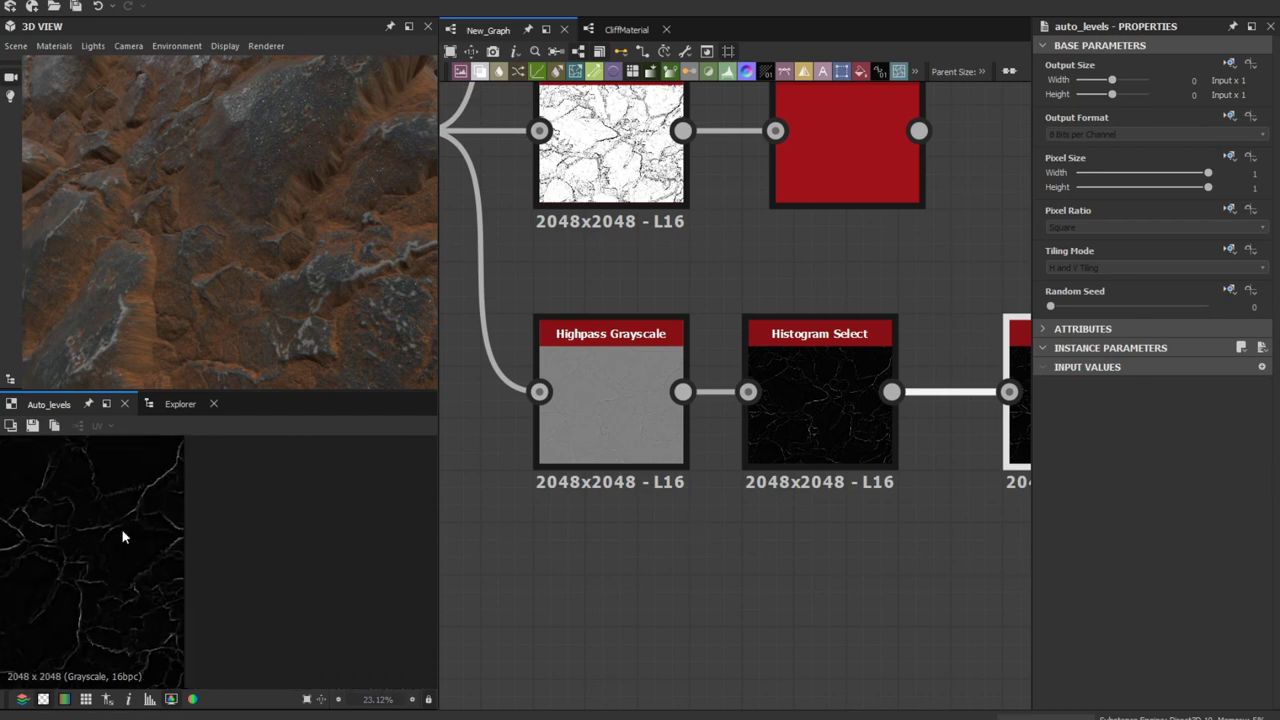
{"action": "scroll", "coordinate": [998, 281], "scroll_direction": "down", "scroll_amount": 4}
Shift the lower Invert Grayscale node slightly and add a Blend node to the far right of both inverted masks.
{"action": "middle_click_drag", "start_coordinate": [998, 281], "coordinate": [674, 361]}
{"action": "left_click_drag", "start_coordinate": [583, 294], "coordinate": [608, 294]}
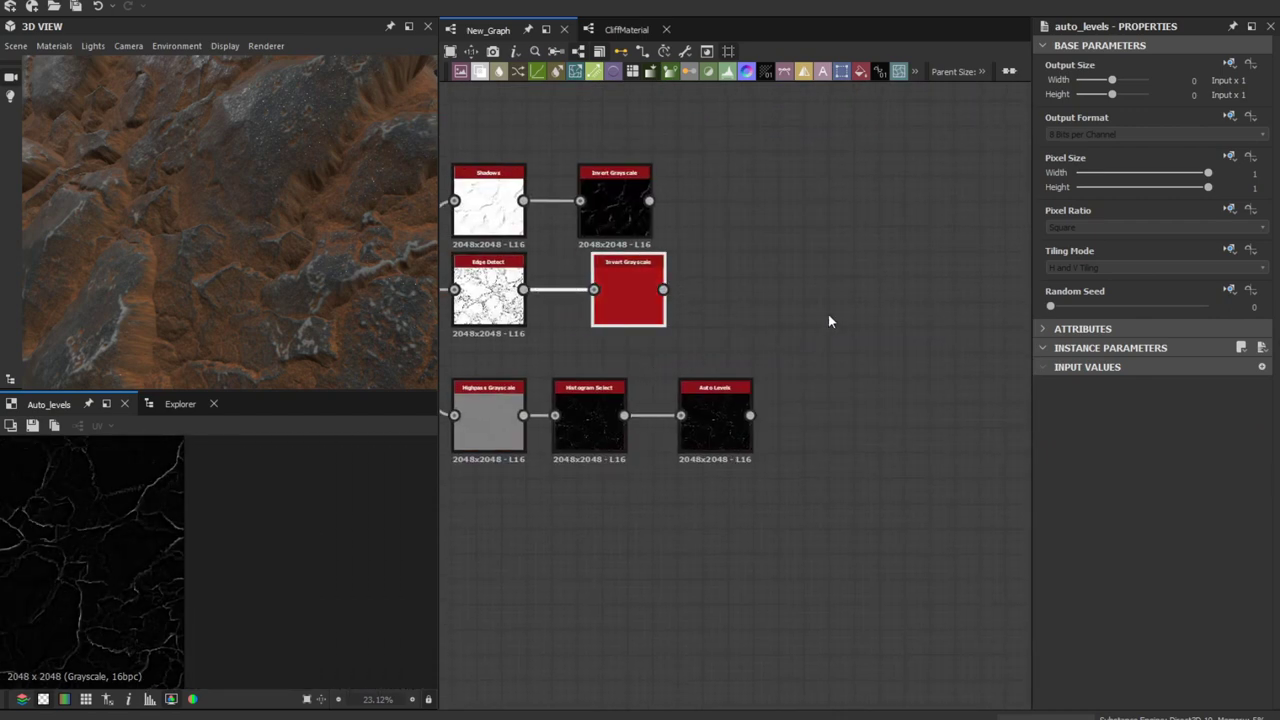
{"action": "key", "text": "space"}
{"action": "type", "text": "blend"}
{"action": "key", "text": "Return"}
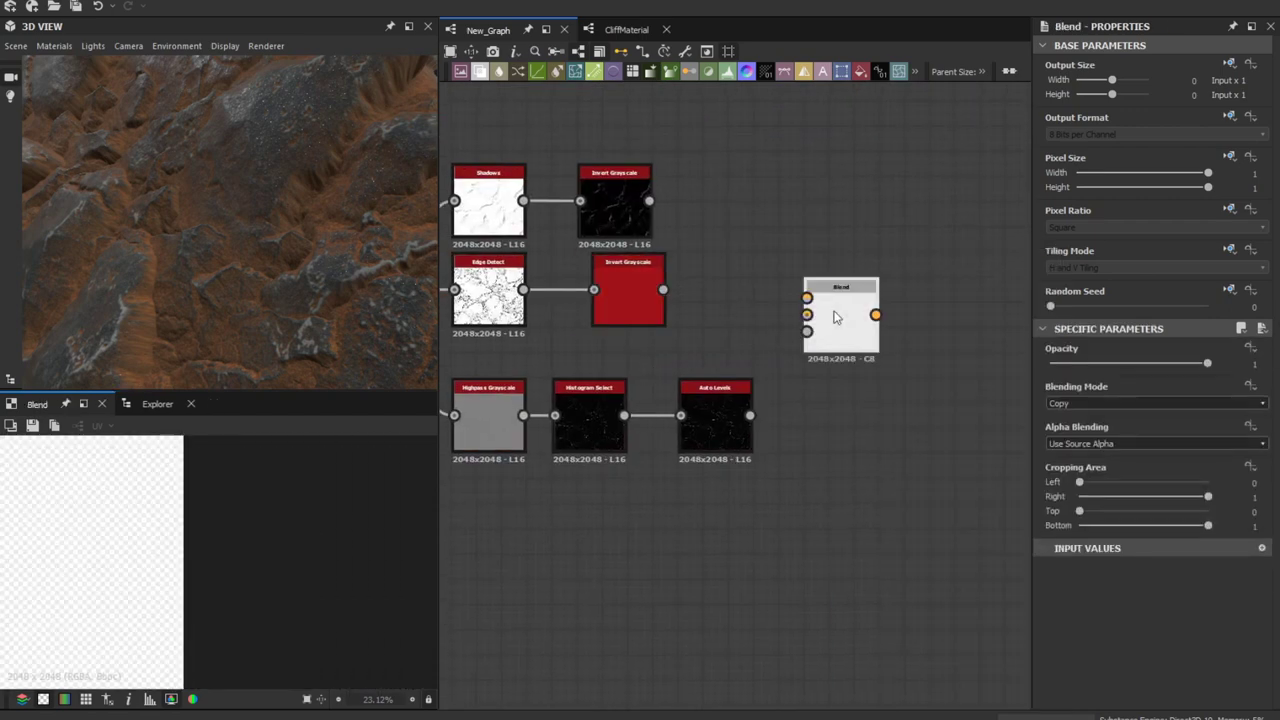
{"action": "left_click_drag", "start_coordinate": [836, 317], "coordinate": [989, 217]}
Add a Switch Grayscale node below the Blend node.
{"action": "left_click", "coordinate": [874, 377]}
{"action": "key", "text": "space"}
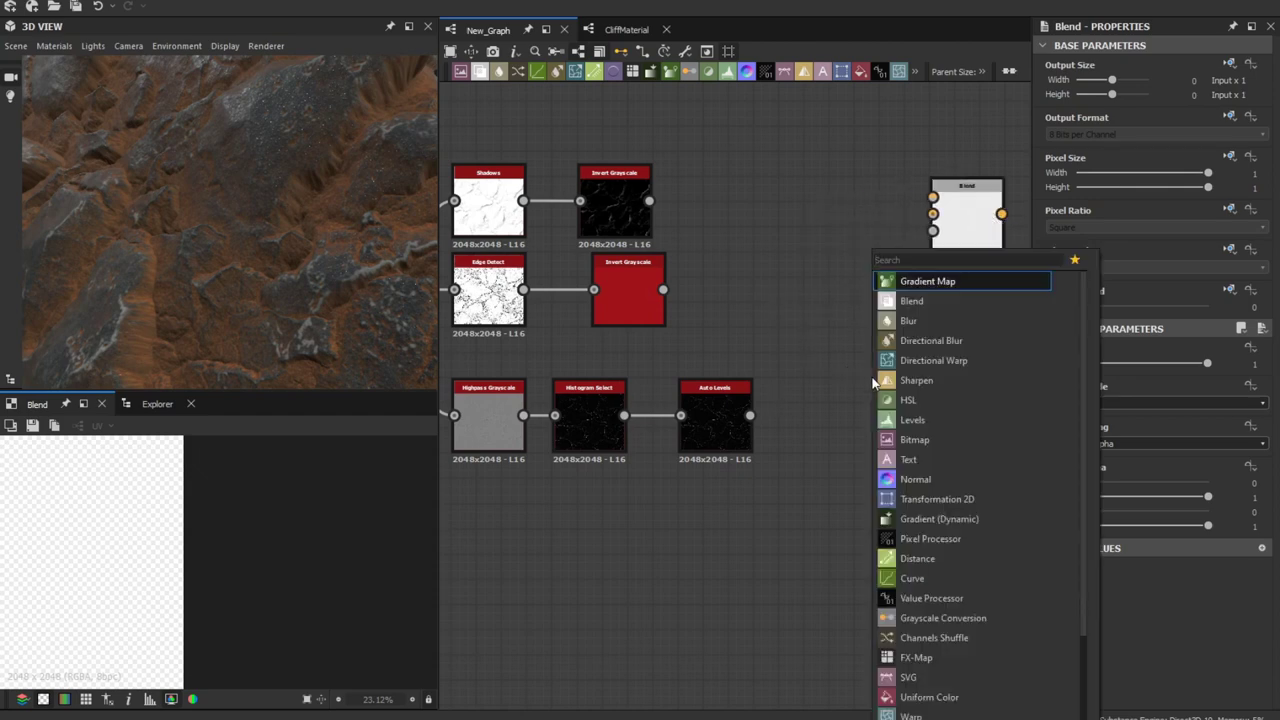
{"action": "type", "text": "swit"}
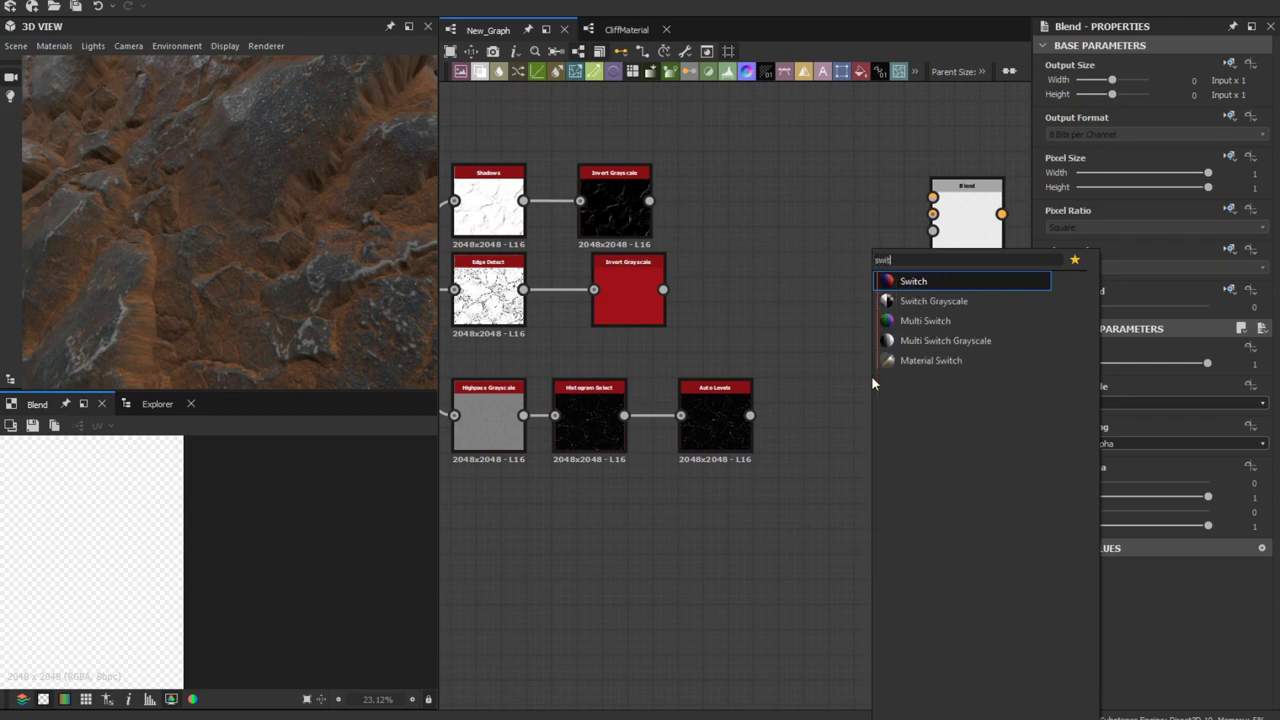
{"action": "key", "text": "Down"}
{"action": "key", "text": "Return"}
Connect the inverted Edge Detect mask and the Auto Levels crack mask to the two Switch Grayscale inputs.
{"action": "left_click", "coordinate": [639, 320]}
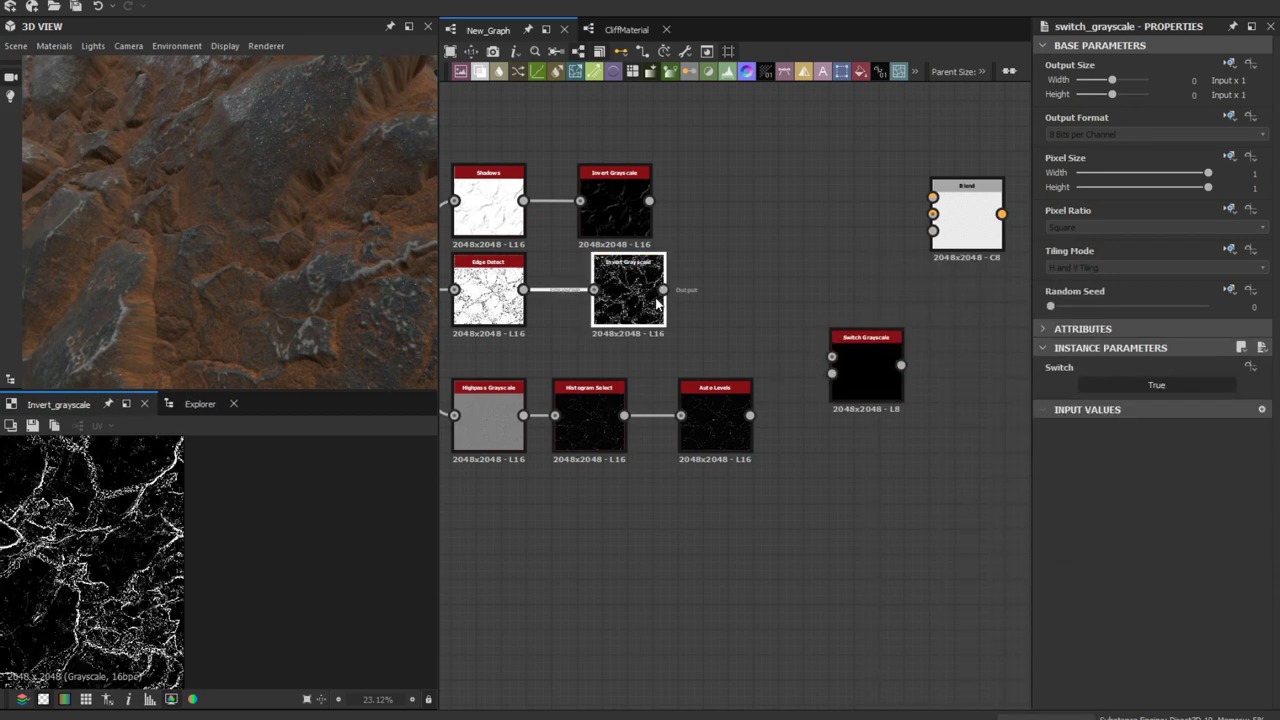
{"action": "left_click", "coordinate": [711, 423]}
{"action": "middle_click_drag", "start_coordinate": [711, 423], "coordinate": [647, 437]}
{"action": "left_click", "coordinate": [768, 385]}
{"action": "left_click_drag", "start_coordinate": [598, 304], "coordinate": [697, 345]}
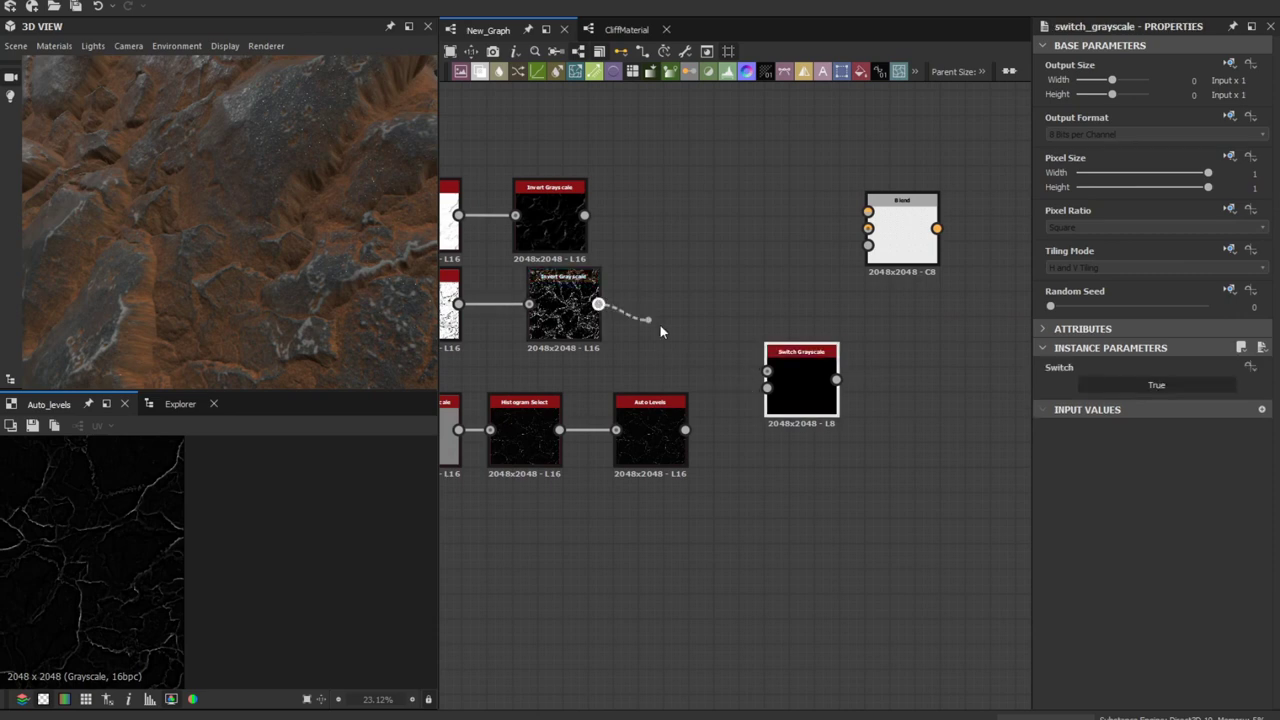
{"action": "left_click_drag", "start_coordinate": [685, 430], "coordinate": [767, 388]}
{"action": "middle_click_drag", "start_coordinate": [765, 384], "coordinate": [756, 337]}
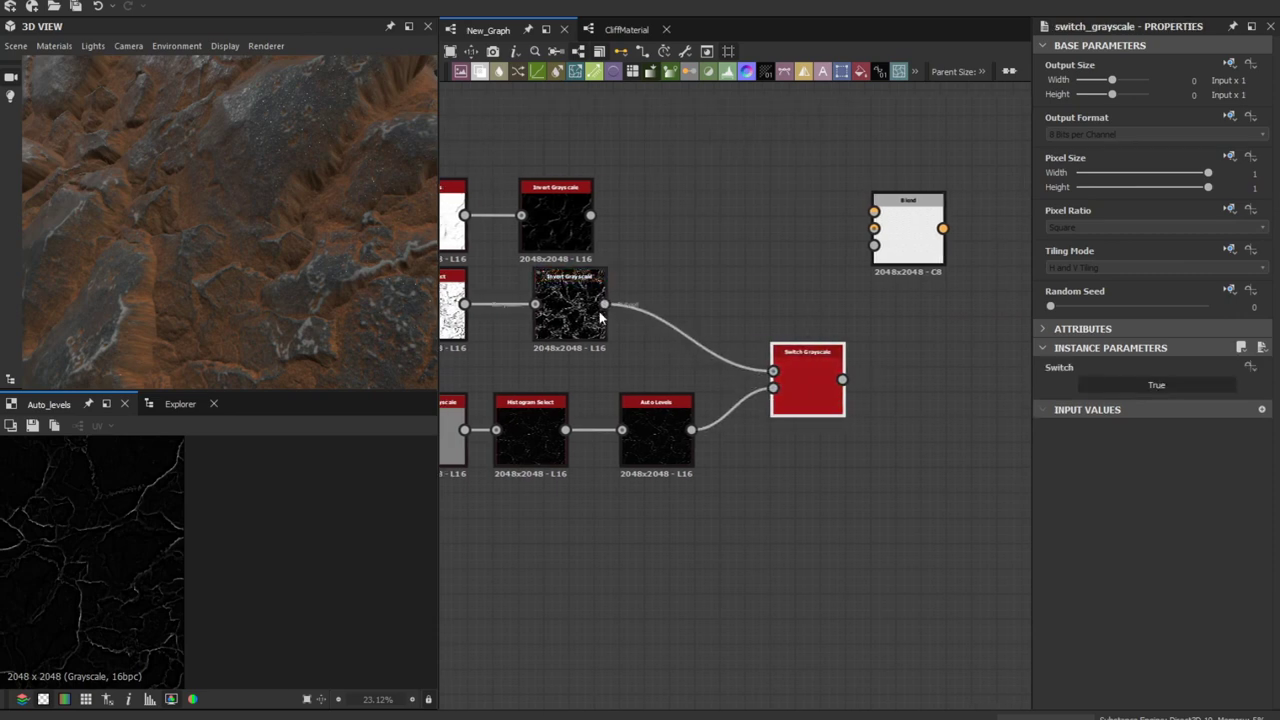
Align the inverted Edge Detect node above Auto Levels and feed the Blend foreground from the switch and its background from the inverted Shadows.
{"action": "key", "text": "Delete"}
{"action": "left_click_drag", "start_coordinate": [560, 311], "coordinate": [648, 310]}
{"action": "left_click", "coordinate": [896, 229]}
{"action": "key", "text": "ctrl+z"}
{"action": "left_click_drag", "start_coordinate": [591, 215], "coordinate": [951, 234]}
{"action": "double_click", "coordinate": [920, 234]}
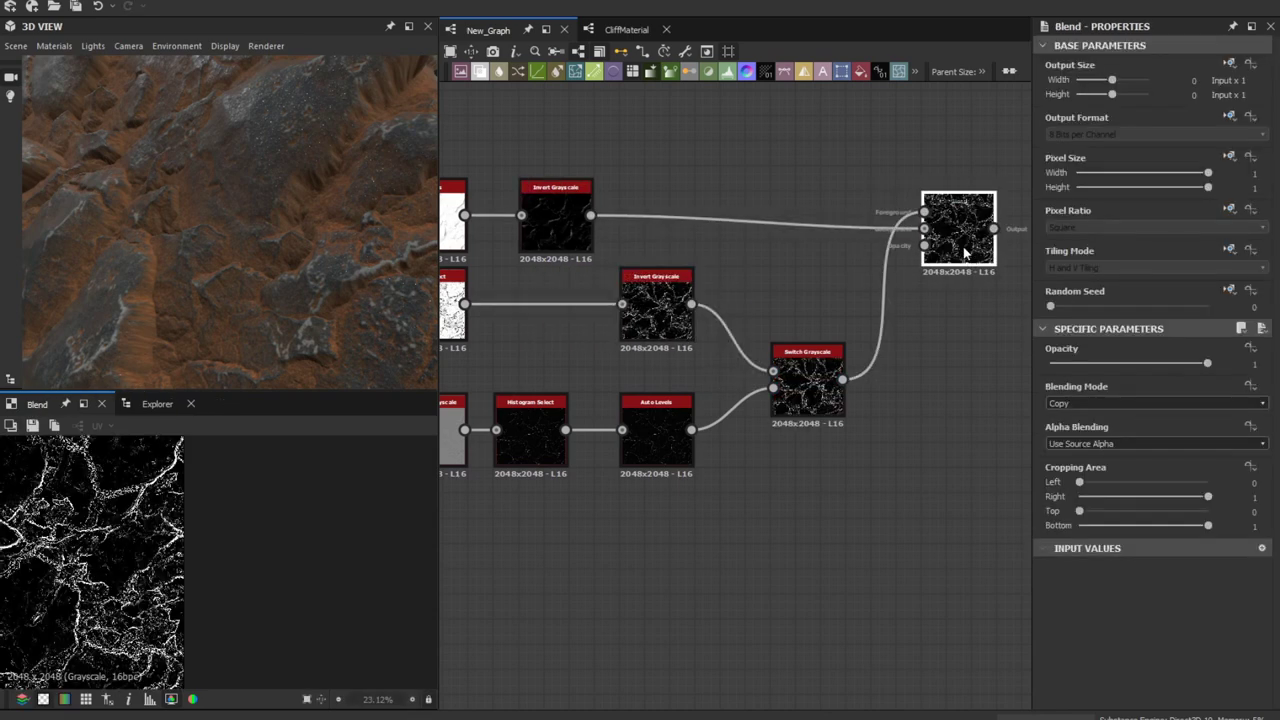
Set the Blend node's blending mode to Add (Linear Dodge) with opacity 1 and check the combined mask.
{"action": "left_click", "coordinate": [1066, 403]}
{"action": "left_click", "coordinate": [1095, 425]}
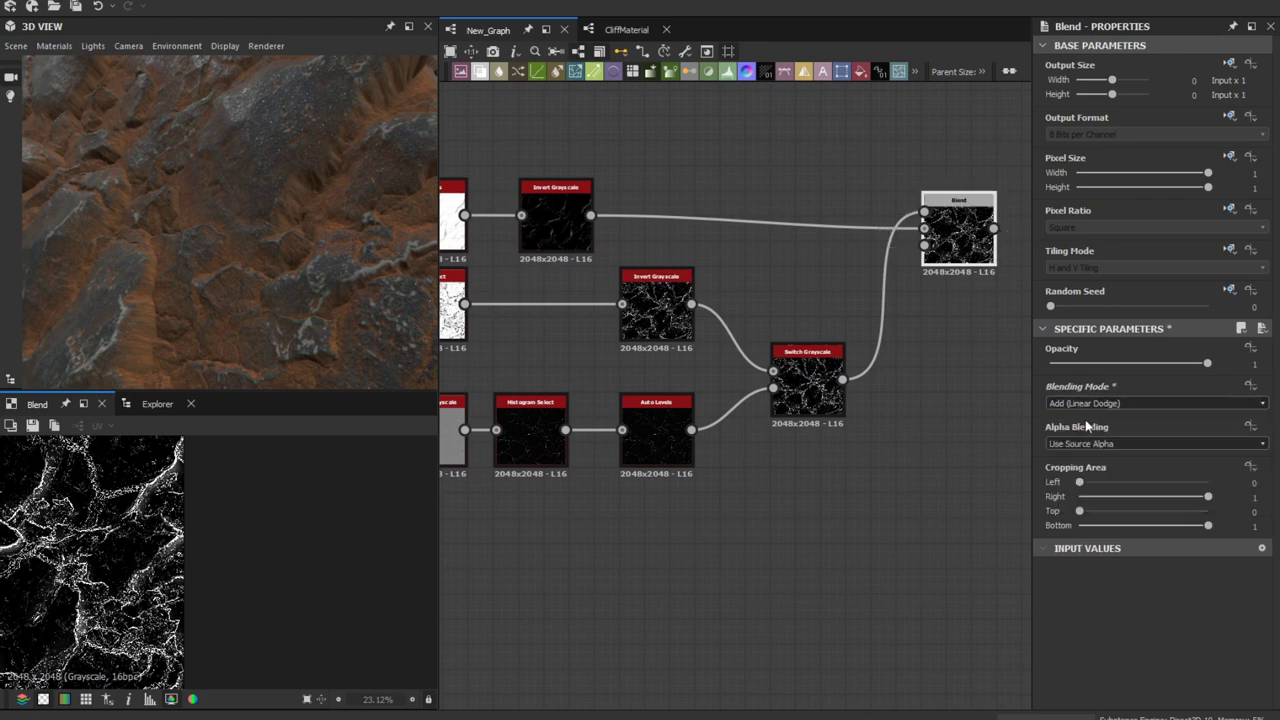
{"action": "left_click_drag", "start_coordinate": [966, 258], "coordinate": [991, 245]}
{"action": "scroll", "coordinate": [849, 450], "scroll_direction": "down", "scroll_amount": 3}
{"action": "middle_click_drag", "start_coordinate": [849, 450], "coordinate": [770, 463]}
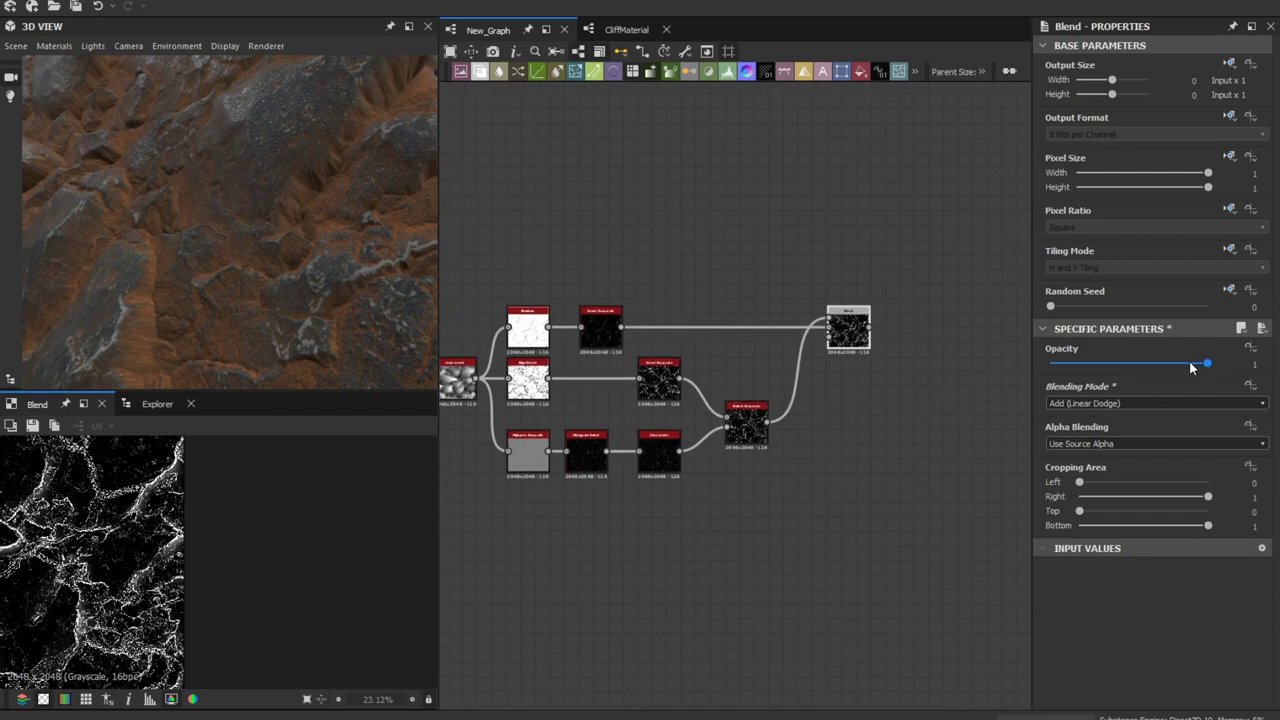
{"action": "mouse_move", "coordinate": [1187, 366]}
{"action": "left_mouse_down"}
{"action": "mouse_move", "coordinate": [994, 372]}
{"action": "mouse_move", "coordinate": [1210, 366]}
{"action": "left_mouse_up"}
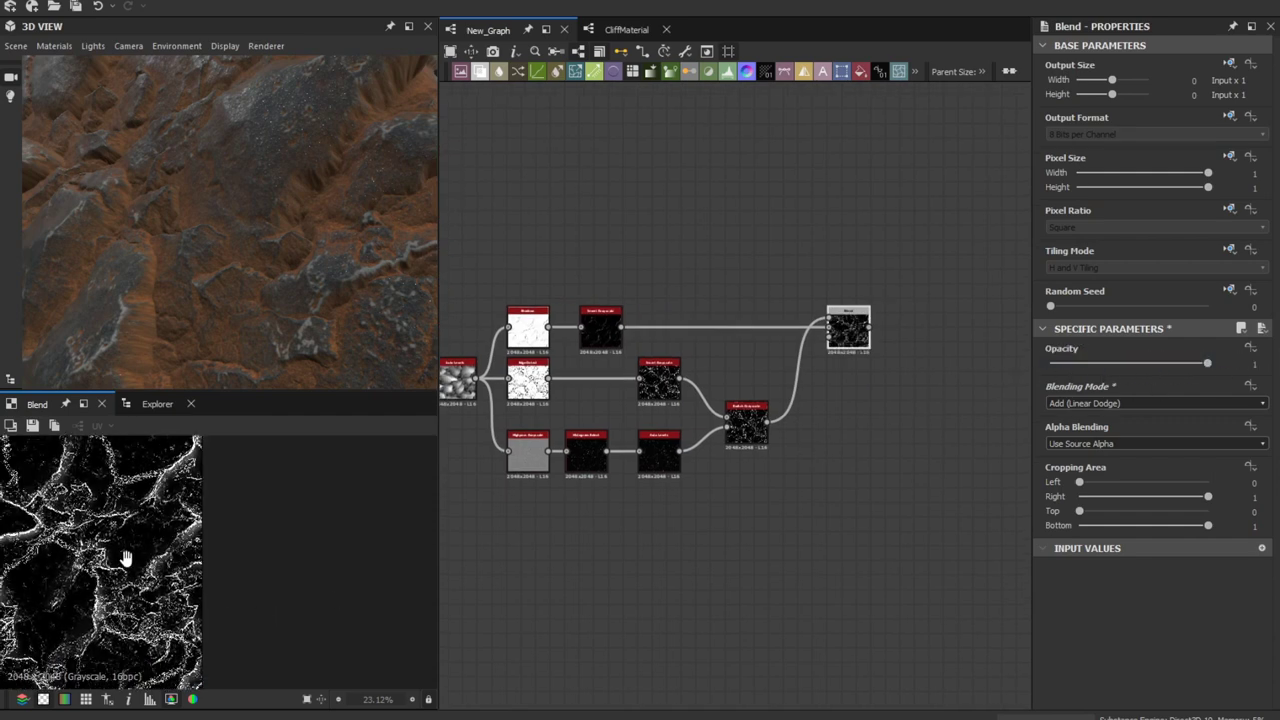
{"action": "middle_click_drag", "start_coordinate": [167, 541], "coordinate": [234, 513]}
{"action": "key", "text": "f"}
{"action": "scroll", "coordinate": [837, 407], "scroll_direction": "down", "scroll_amount": 1}
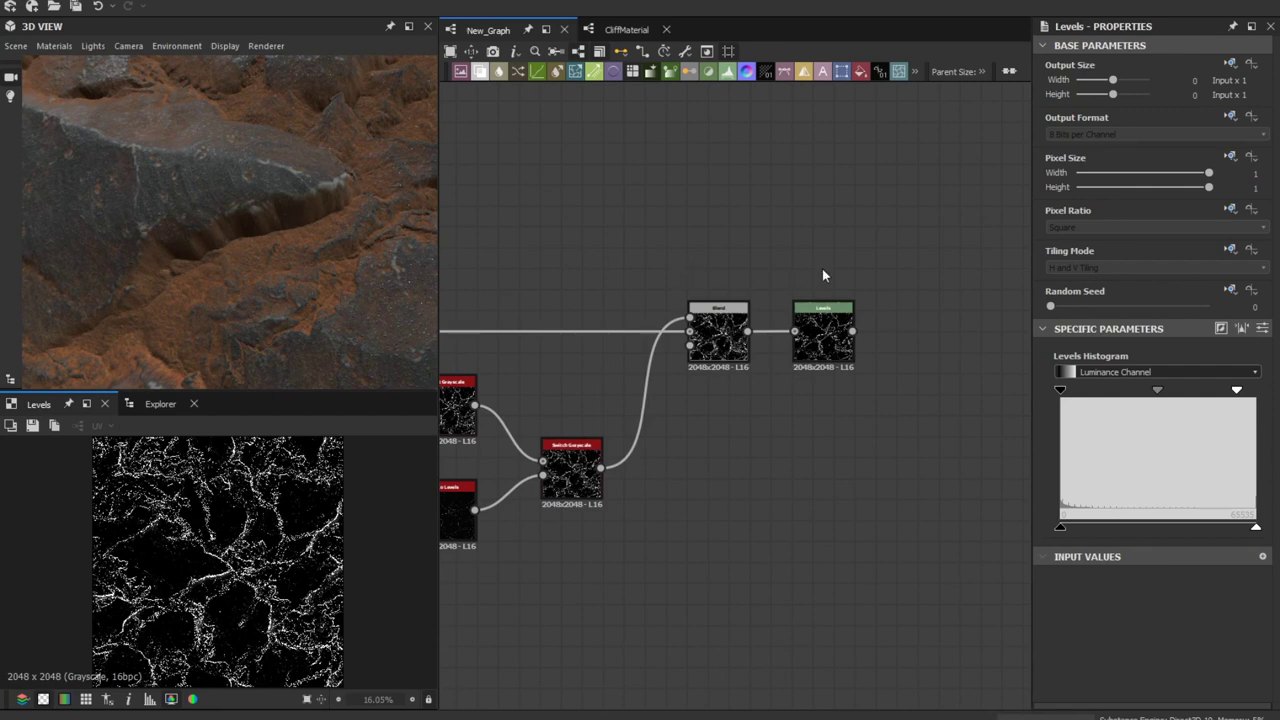
Add a Non Uniform Blur Grayscale node beside the Levels node and preview the Levels output.
{"action": "key", "text": "space"}
{"action": "type", "text": "non"}
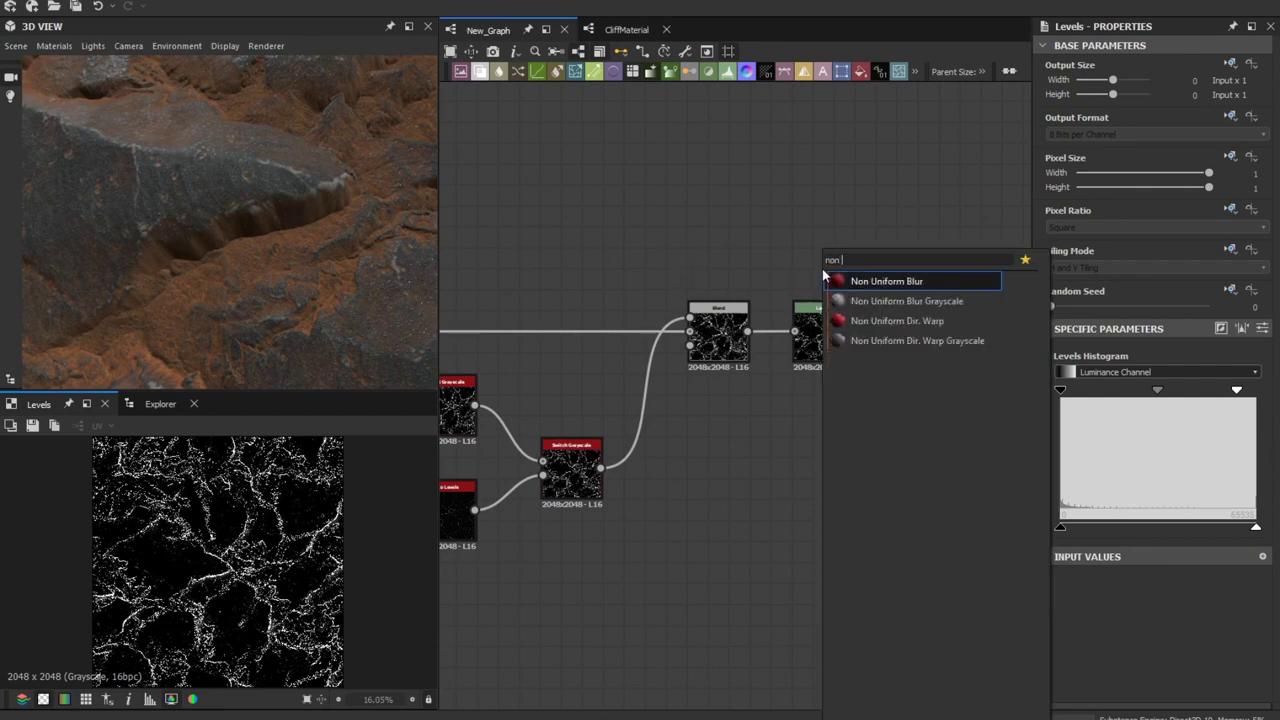
{"action": "type", "text": " u"}
{"action": "key", "text": "Down"}
{"action": "key", "text": "Return"}
{"action": "left_click_drag", "start_coordinate": [822, 268], "coordinate": [929, 335]}
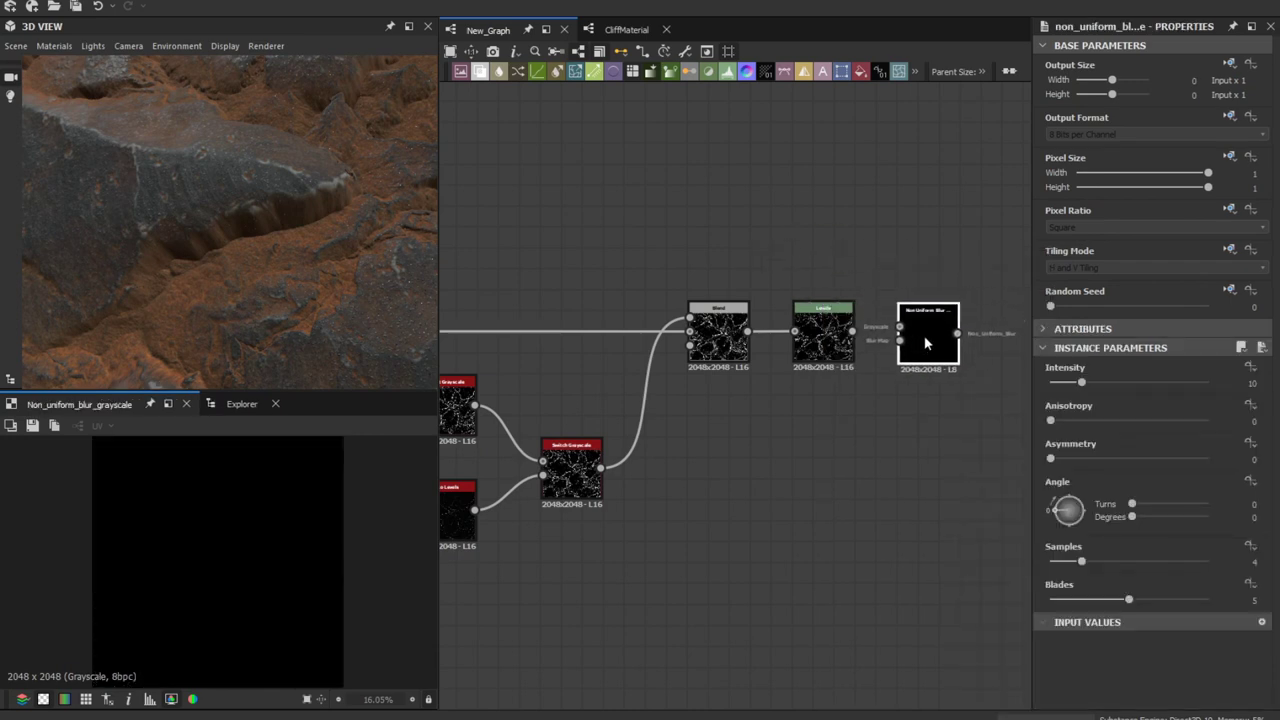
{"action": "scroll", "coordinate": [825, 334], "scroll_direction": "up", "scroll_amount": 5}
{"action": "left_click", "coordinate": [825, 334]}
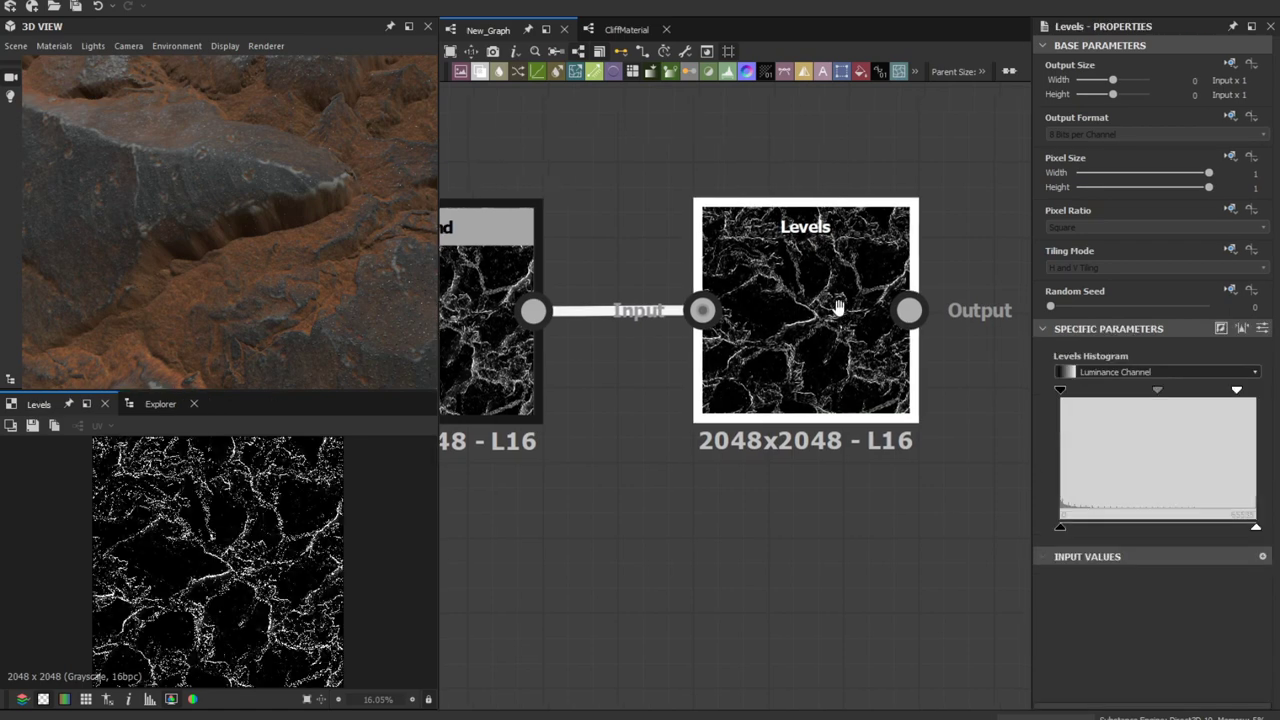
Feed the Non Uniform Blur Grayscale node with the DesertCliffMaterial height and drive its blur map from the Levels output.
{"action": "middle_click_drag", "start_coordinate": [825, 334], "coordinate": [673, 340]}
{"action": "scroll", "coordinate": [826, 319], "scroll_direction": "down", "scroll_amount": 5}
{"action": "scroll", "coordinate": [828, 321], "scroll_direction": "down", "scroll_amount": 2}
{"action": "left_click_drag", "start_coordinate": [902, 313], "coordinate": [907, 276]}
{"action": "left_click", "coordinate": [877, 262]}
{"action": "middle_click_drag", "start_coordinate": [473, 262], "coordinate": [755, 262]}
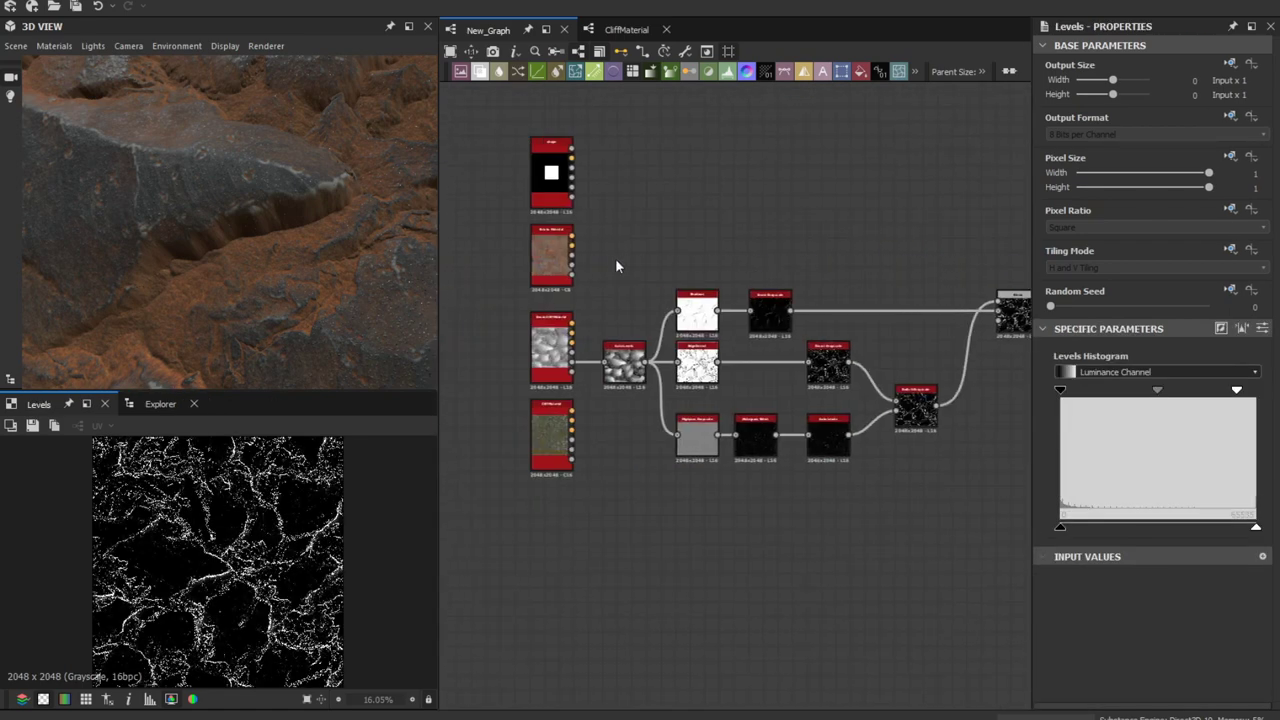
{"action": "scroll", "coordinate": [555, 340], "scroll_direction": "up", "scroll_amount": 1}
{"action": "left_click_drag", "start_coordinate": [579, 370], "coordinate": [840, 122]}
{"action": "middle_click_drag", "start_coordinate": [900, 132], "coordinate": [437, 242]}
{"action": "left_click", "coordinate": [965, 338]}
{"action": "middle_click_drag", "start_coordinate": [934, 296], "coordinate": [819, 273]}
Add a Switch Grayscale node after the blur and connect the blurred height and the original height to its inputs.
{"action": "left_click", "coordinate": [885, 300]}
{"action": "key", "text": "space"}
{"action": "type", "text": "swi"}
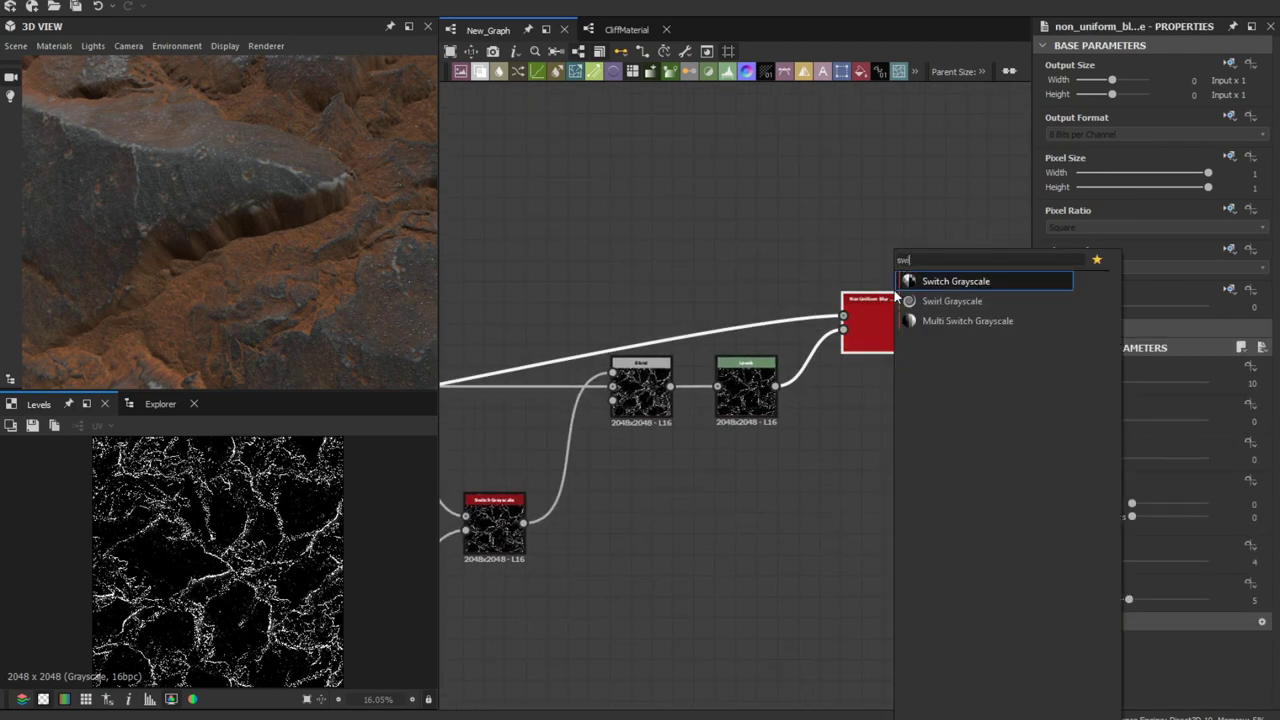
{"action": "key", "text": "Return"}
{"action": "scroll", "coordinate": [880, 239], "scroll_direction": "up", "scroll_amount": 2}
{"action": "left_click_drag", "start_coordinate": [962, 356], "coordinate": [790, 285]}
Rearrange the source material nodes, moving the first two aside and the DesertCliffMaterial node up, clear of the mask chain.
{"action": "scroll", "coordinate": [790, 286], "scroll_direction": "down", "scroll_amount": 4}
{"action": "middle_click_drag", "start_coordinate": [690, 300], "coordinate": [960, 216]}
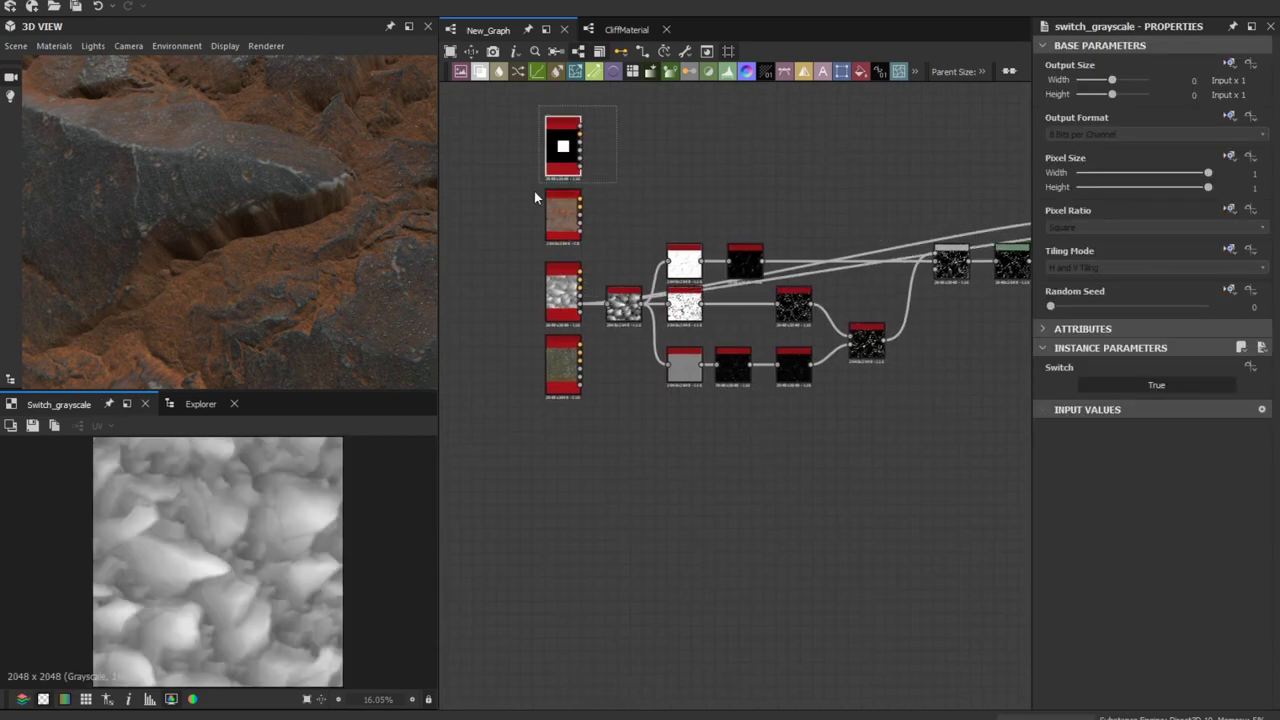
{"action": "left_click_drag", "start_coordinate": [527, 203], "coordinate": [527, 204]}
{"action": "left_click_drag", "start_coordinate": [564, 224], "coordinate": [454, 248]}
{"action": "left_click_drag", "start_coordinate": [558, 289], "coordinate": [528, 204]}
Raise the final Switch Grayscale node above the blur node and apply its output to the 3D view as Height.
{"action": "middle_click_drag", "start_coordinate": [986, 165], "coordinate": [712, 197]}
{"action": "left_click_drag", "start_coordinate": [874, 253], "coordinate": [880, 211]}
{"action": "left_click_drag", "start_coordinate": [208, 153], "coordinate": [280, 262]}
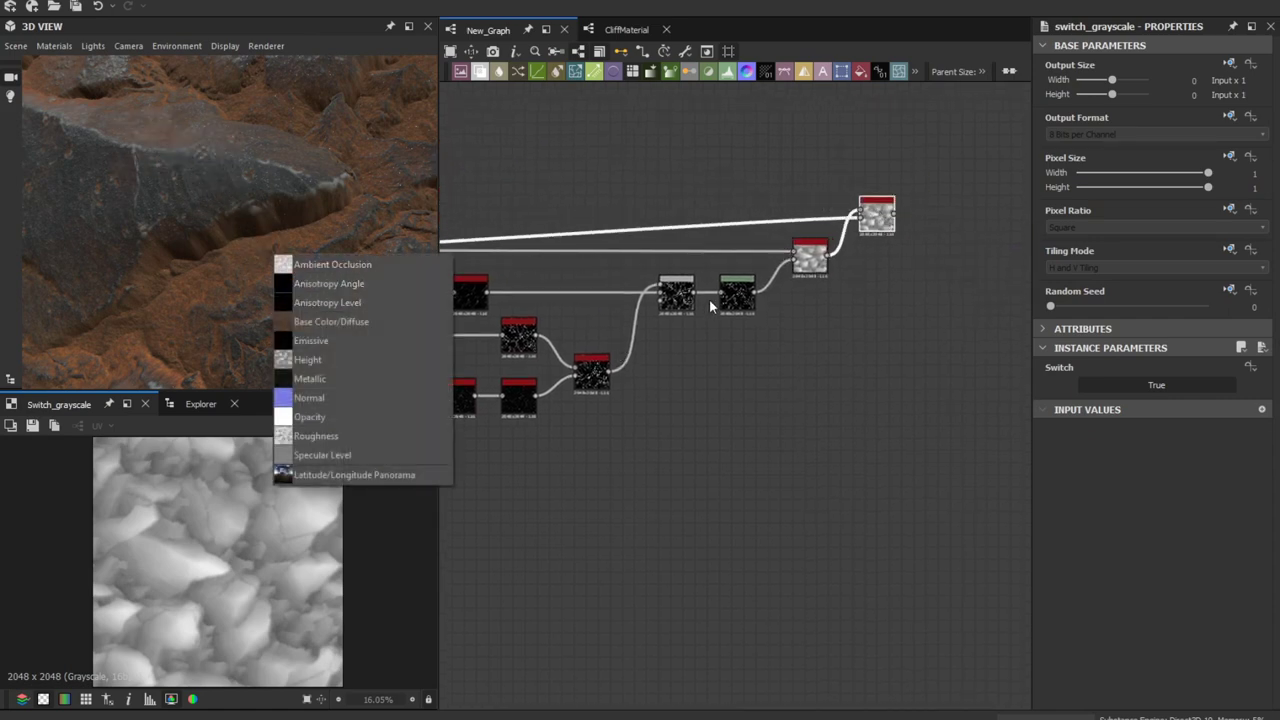
{"action": "left_click", "coordinate": [343, 360]}
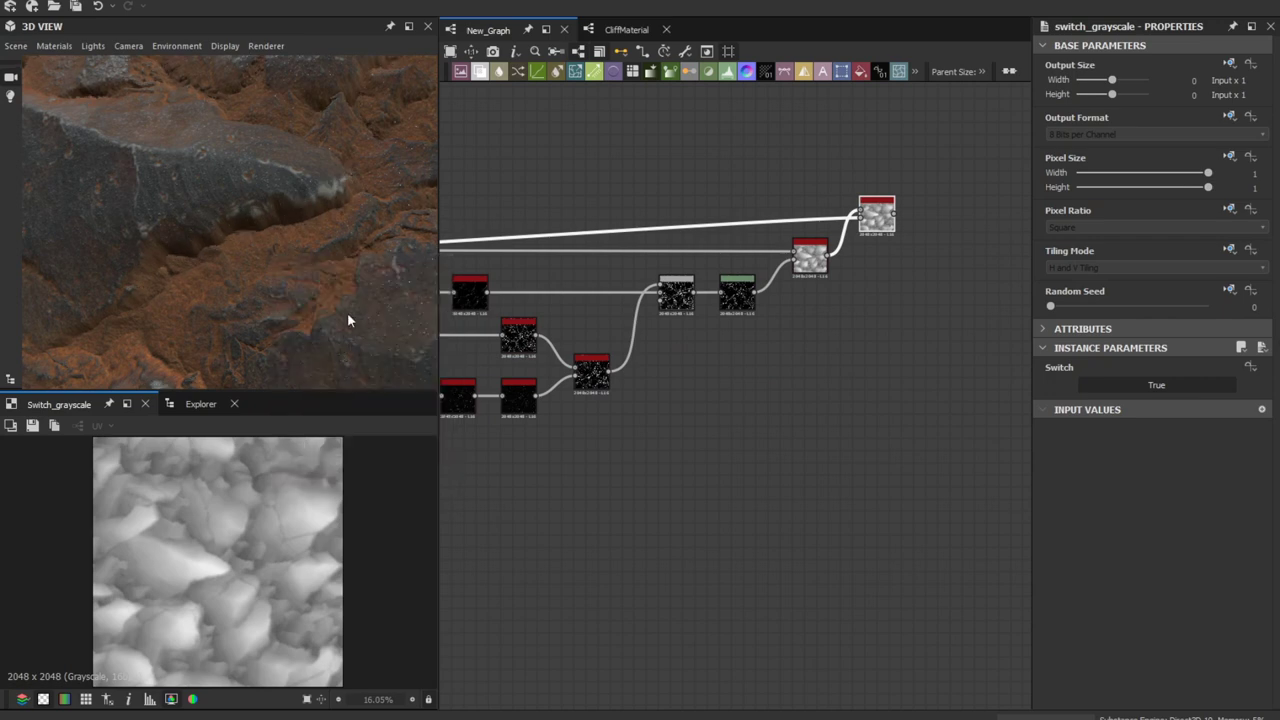
Toggle the final Switch Grayscale between True and False to compare blurred and original displacement on the cliff edge.
{"action": "left_click", "coordinate": [1126, 386]}
{"action": "left_click_drag", "start_coordinate": [344, 236], "coordinate": [204, 194]}
{"action": "left_click", "coordinate": [1146, 384]}
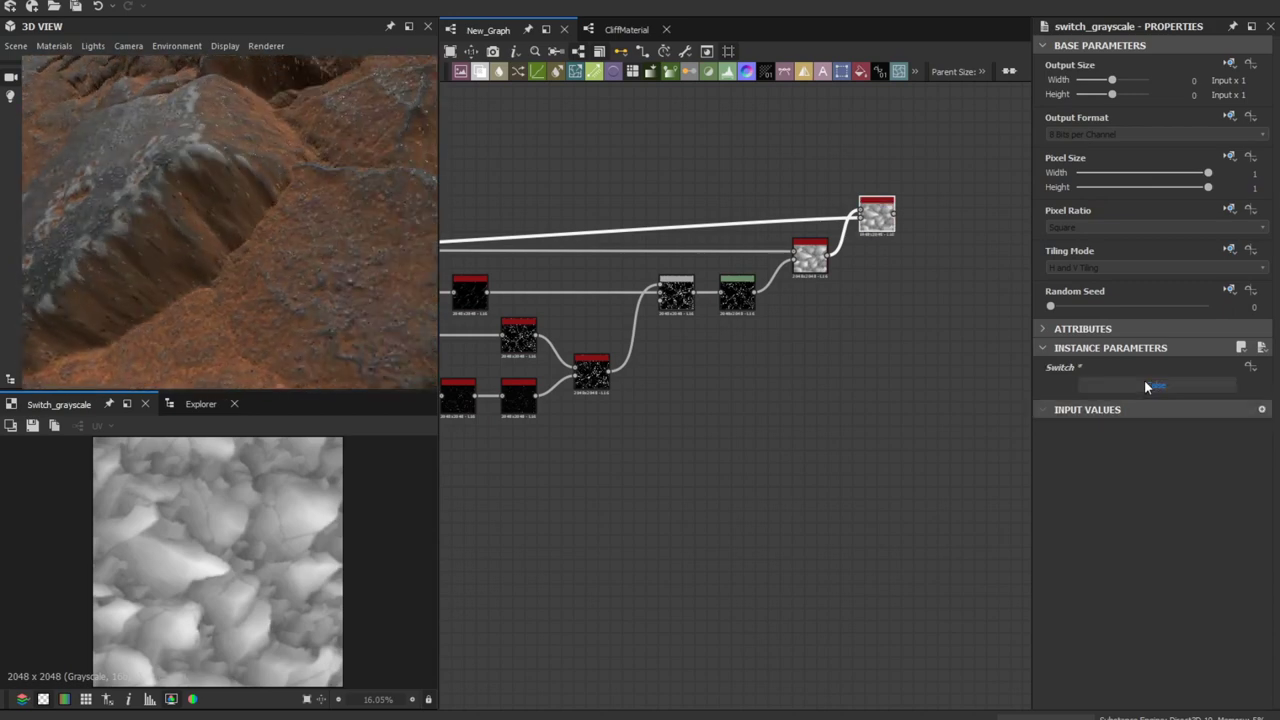
{"action": "left_click", "coordinate": [1144, 381]}
Compare the Edge Detect and Auto Levels crack masks through the mask Switch Grayscale and set its Switch to False.
{"action": "middle_click_drag", "start_coordinate": [667, 221], "coordinate": [880, 240]}
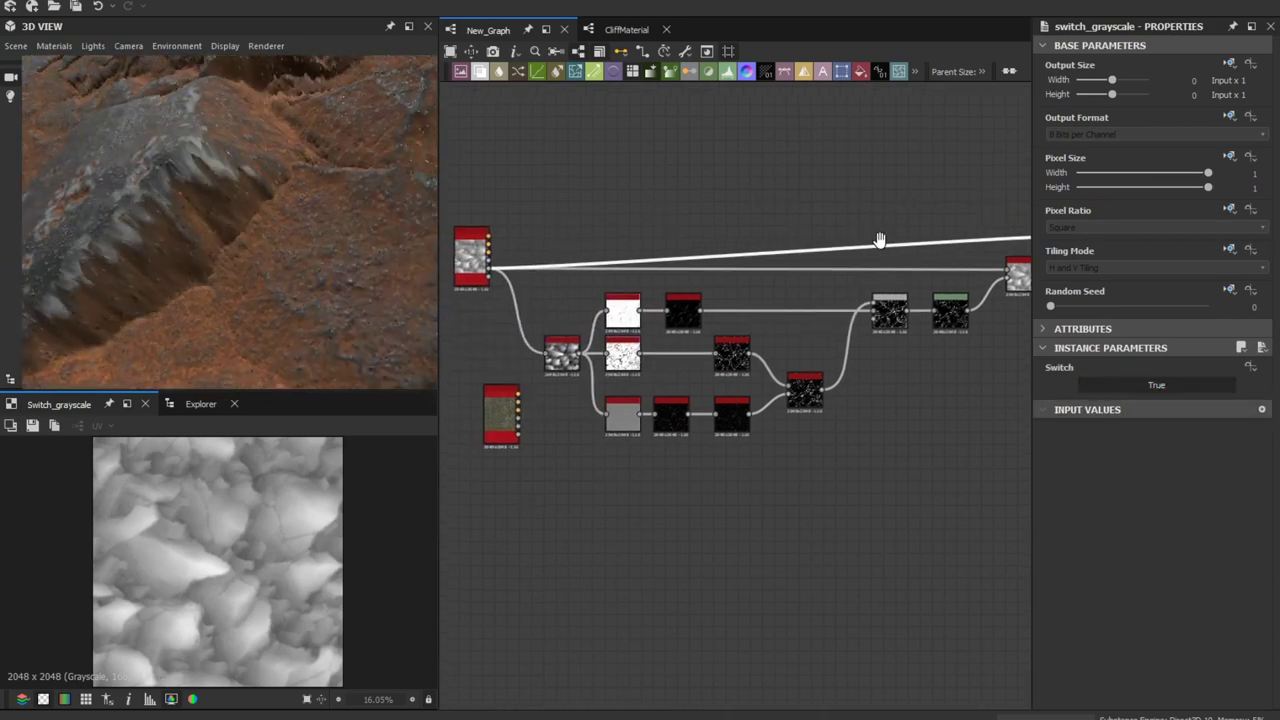
{"action": "middle_click_drag", "start_coordinate": [618, 313], "coordinate": [628, 280]}
{"action": "scroll", "coordinate": [606, 312], "scroll_direction": "up", "scroll_amount": 5}
{"action": "scroll", "coordinate": [880, 380], "scroll_direction": "down", "scroll_amount": 5}
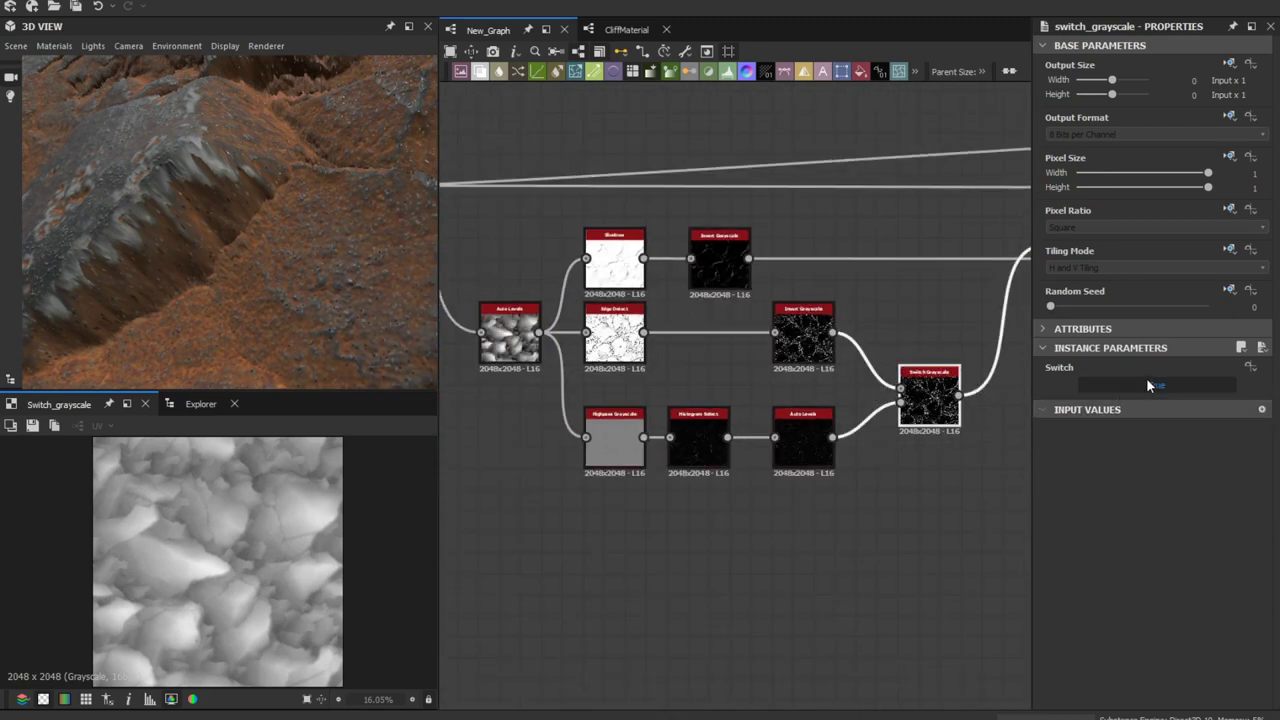
{"action": "left_click", "coordinate": [1139, 385]}
{"action": "left_click", "coordinate": [1139, 385]}
{"action": "left_click", "coordinate": [1139, 385]}
{"action": "left_click", "coordinate": [1141, 388]}
{"action": "left_click", "coordinate": [1141, 388]}
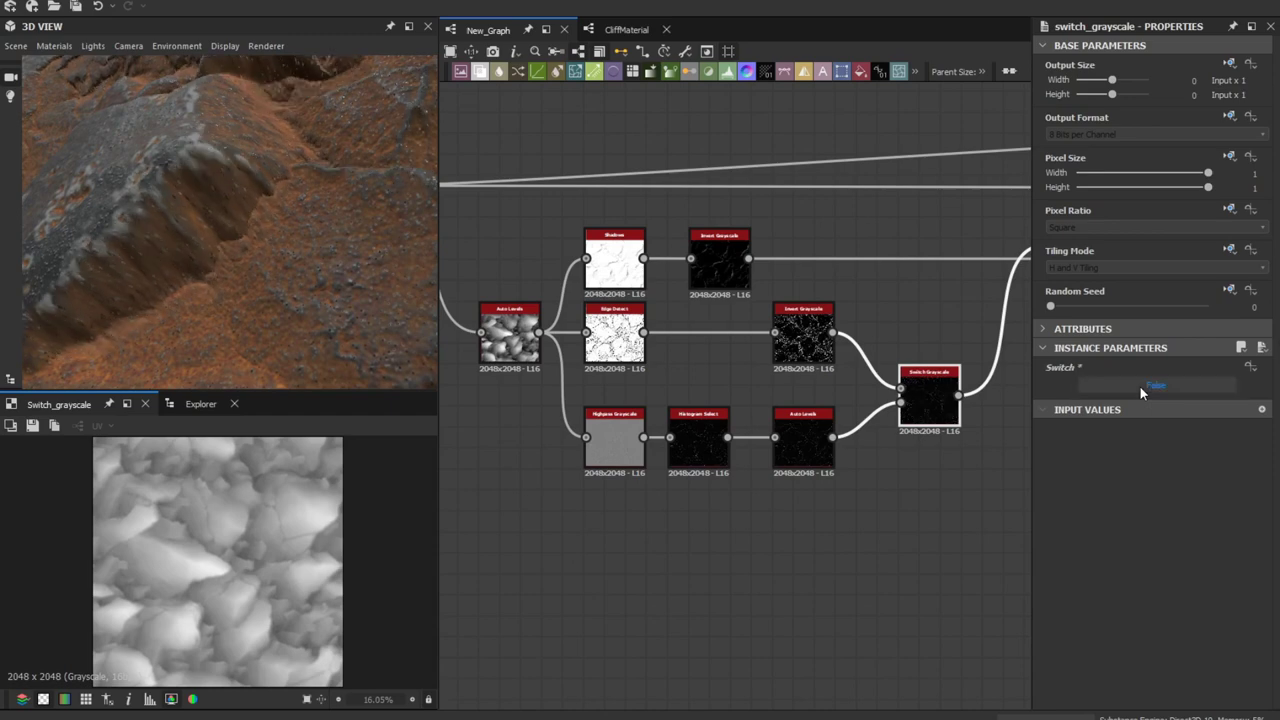
{"action": "left_click", "coordinate": [1139, 385]}
{"action": "left_click", "coordinate": [1139, 385]}
{"action": "left_click", "coordinate": [1139, 385]}
{"action": "left_click", "coordinate": [1139, 385]}
{"action": "scroll", "coordinate": [789, 287], "scroll_direction": "down", "scroll_amount": 3}
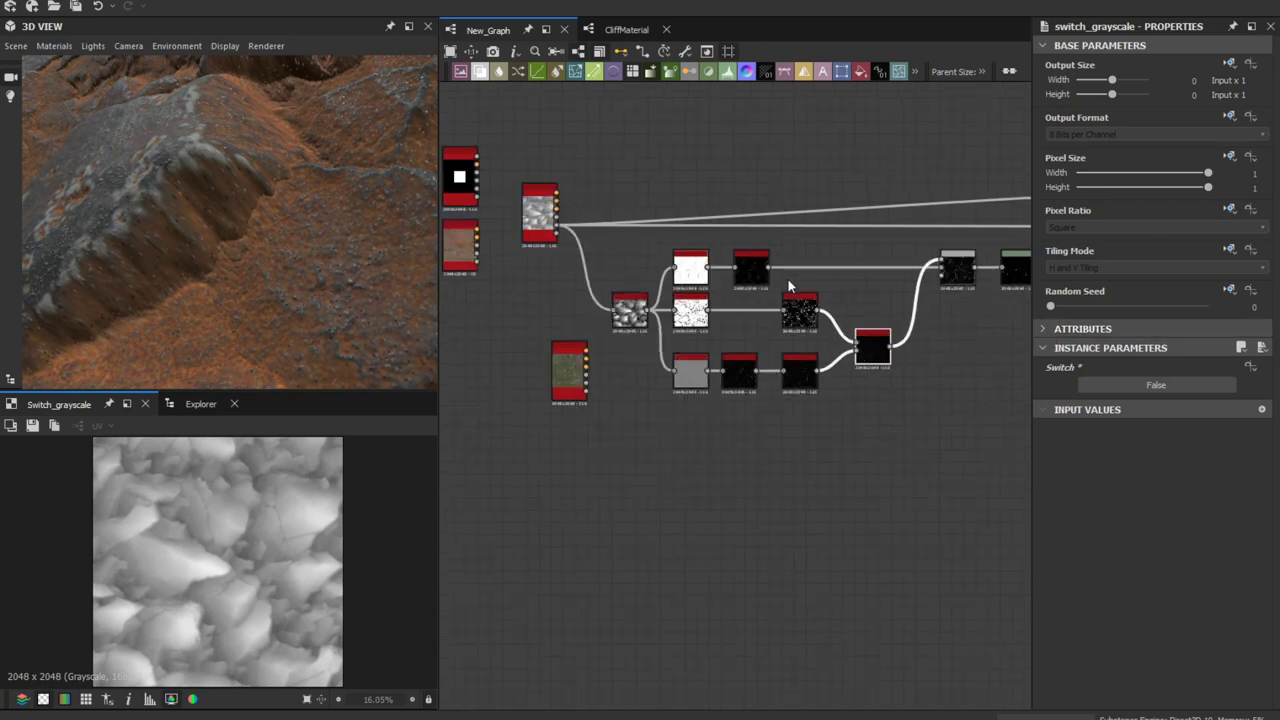
Set the Shadows node's Samples to 16, Edges Softness to about 0.69 and Shadow Distance to about 0.83.
{"action": "middle_click_drag", "start_coordinate": [789, 287], "coordinate": [772, 305]}
{"action": "left_click", "coordinate": [674, 287]}
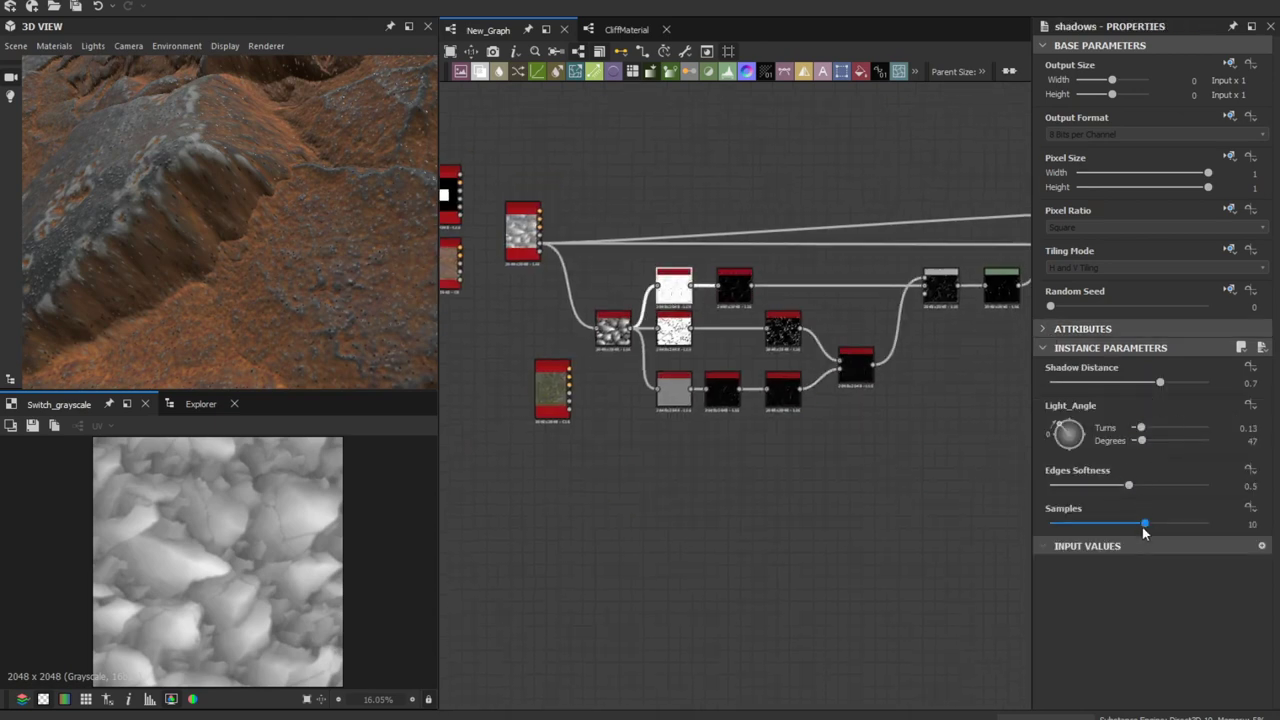
{"action": "left_click_drag", "start_coordinate": [1144, 535], "coordinate": [1166, 530]}
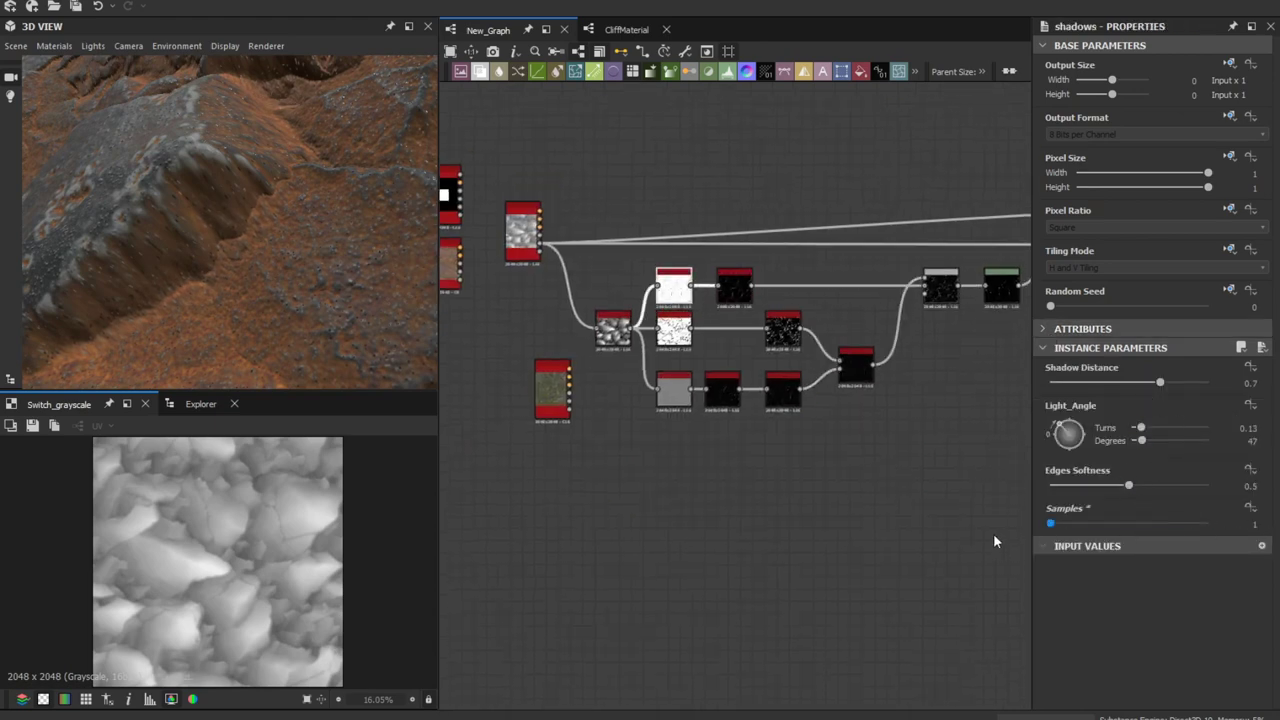
{"action": "left_click_drag", "start_coordinate": [1127, 487], "coordinate": [1089, 487]}
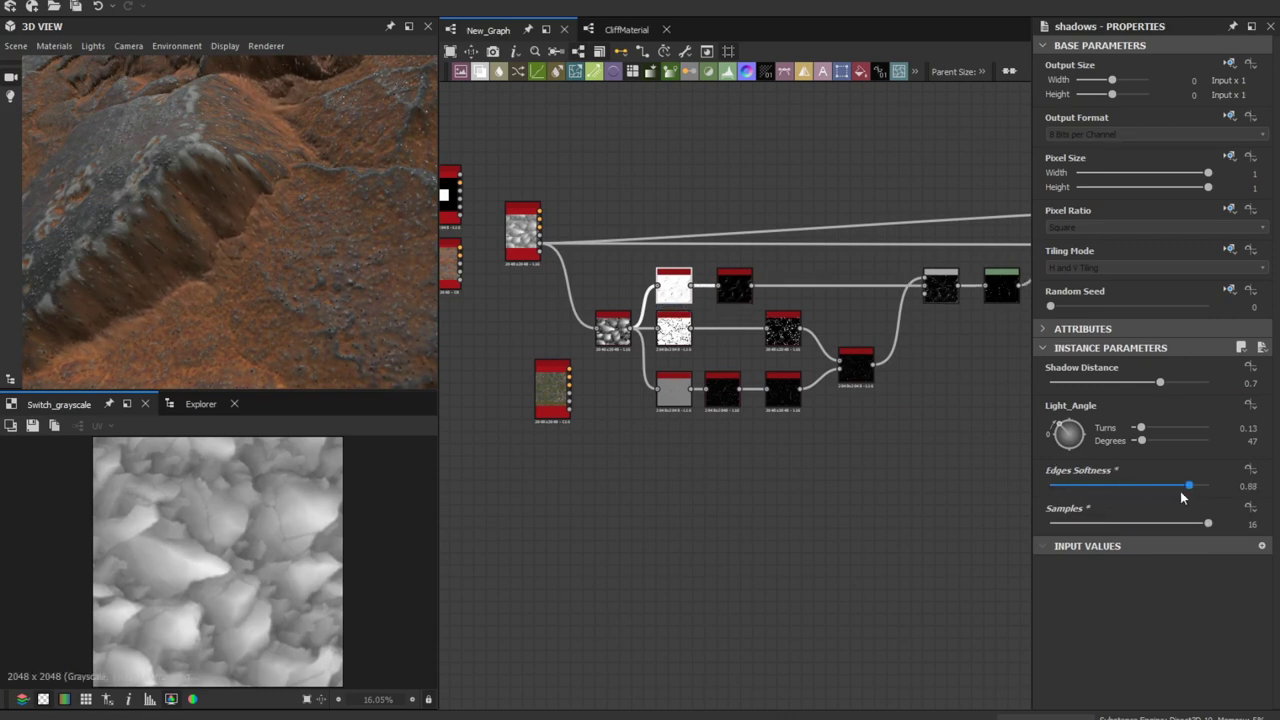
{"action": "left_click_drag", "start_coordinate": [1175, 498], "coordinate": [1160, 498]}
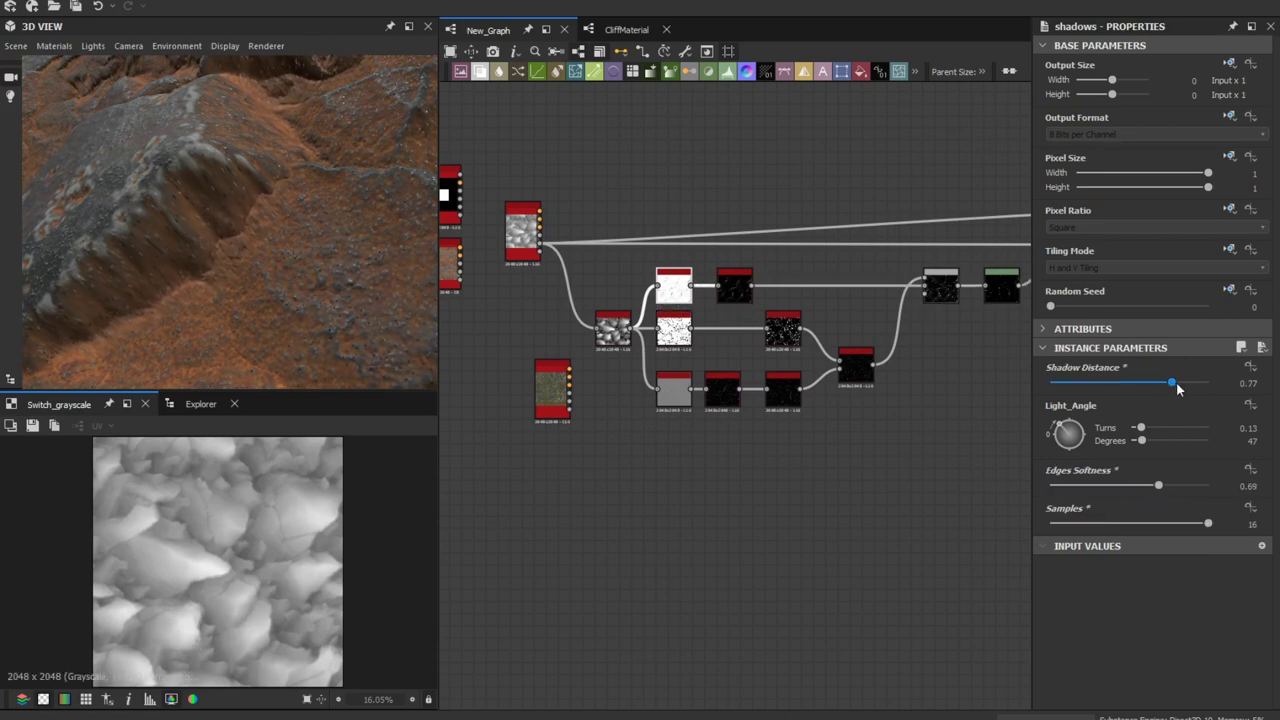
{"action": "left_click_drag", "start_coordinate": [1161, 390], "coordinate": [1208, 389]}
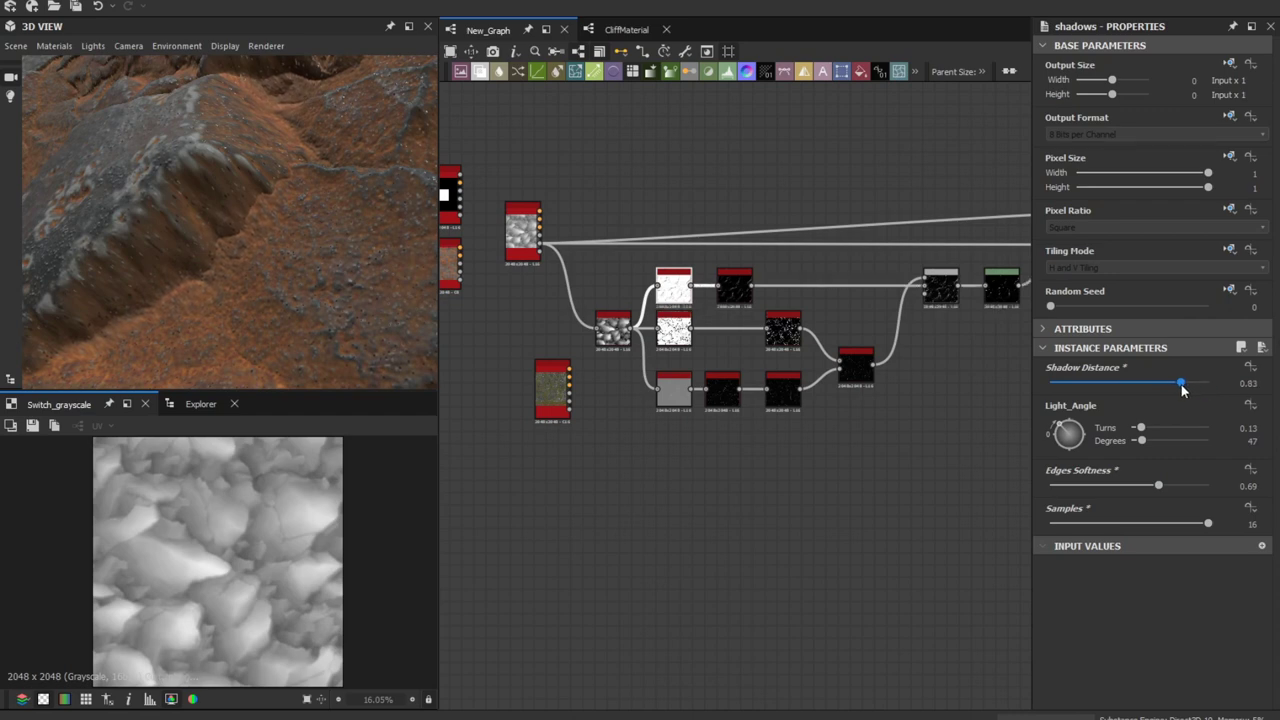
Compare the blurred and original height across the whole rounded cube by toggling the final Switch Grayscale.
{"action": "left_click_drag", "start_coordinate": [300, 170], "coordinate": [213, 178]}
{"action": "middle_click_drag", "start_coordinate": [951, 240], "coordinate": [713, 244]}
{"action": "left_click", "coordinate": [897, 228]}
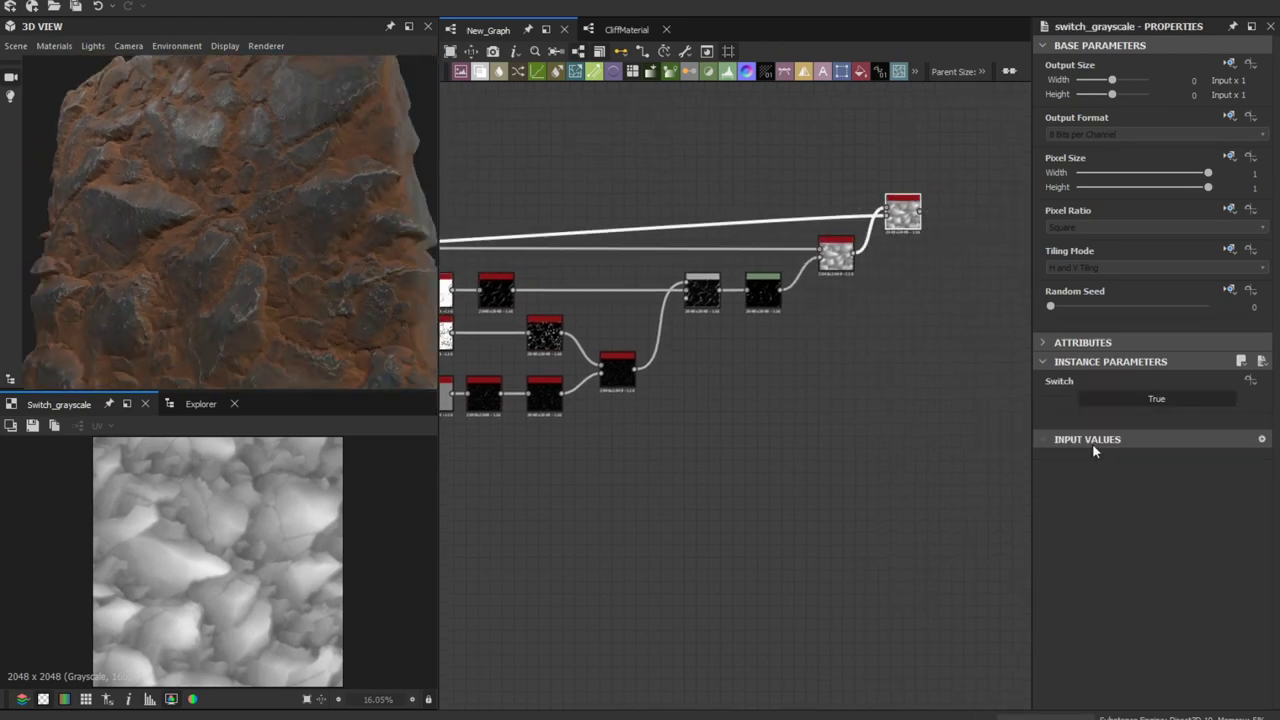
{"action": "left_click", "coordinate": [1117, 388]}
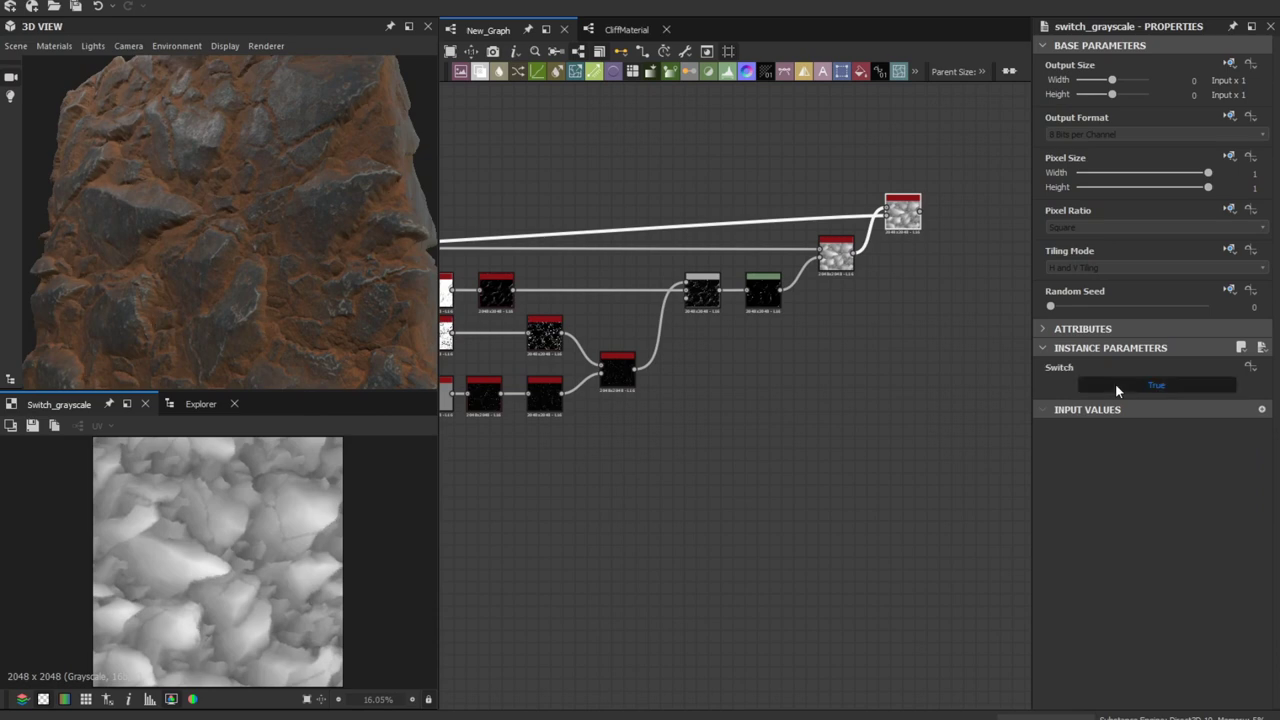
{"action": "left_click", "coordinate": [1117, 388]}
{"action": "left_click", "coordinate": [1117, 388]}
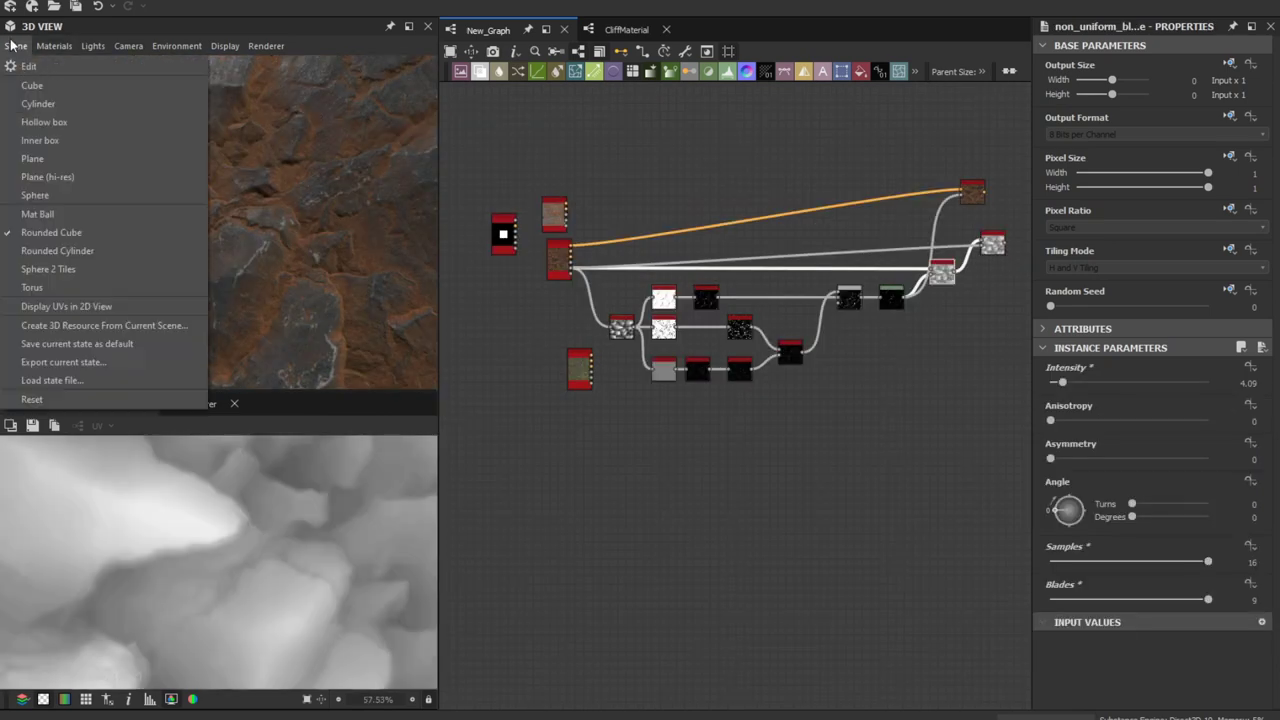
Edit the 3D view's Default material and lower its height Scale to about 5.6.
{"action": "mouse_move", "coordinate": [54, 46]}
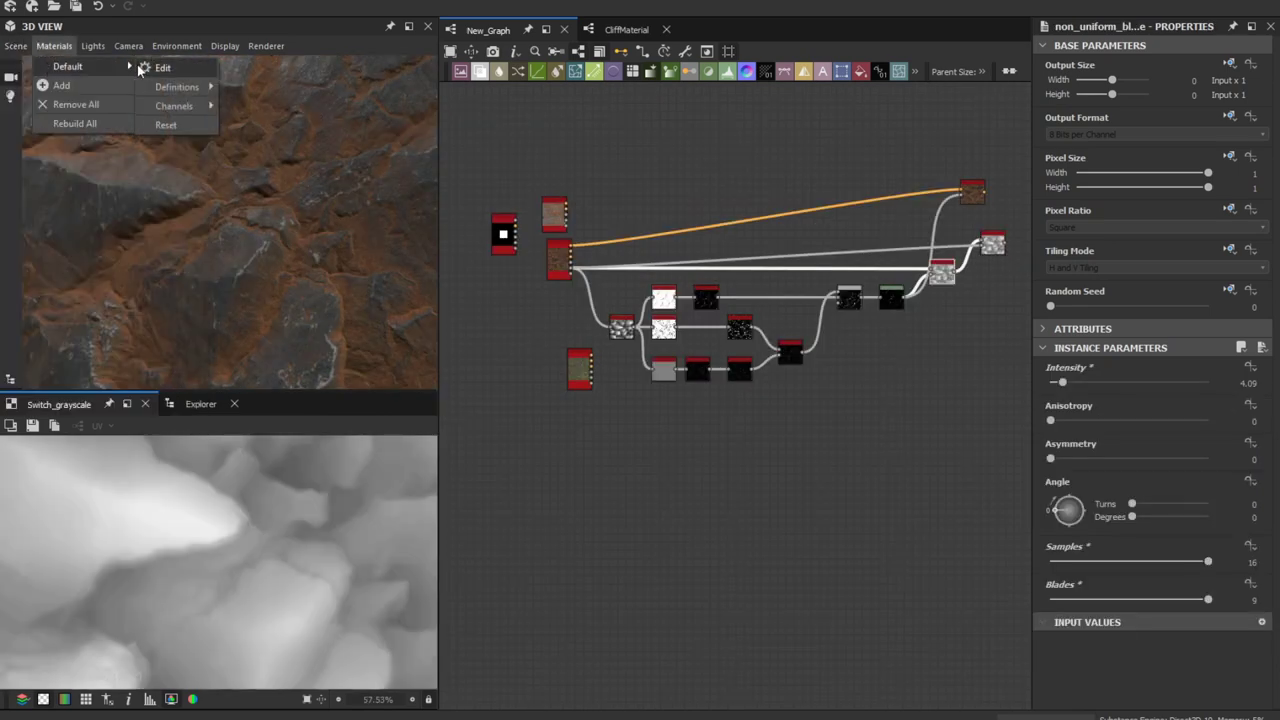
{"action": "left_click", "coordinate": [165, 68]}
{"action": "left_click_drag", "start_coordinate": [1124, 196], "coordinate": [1080, 197]}
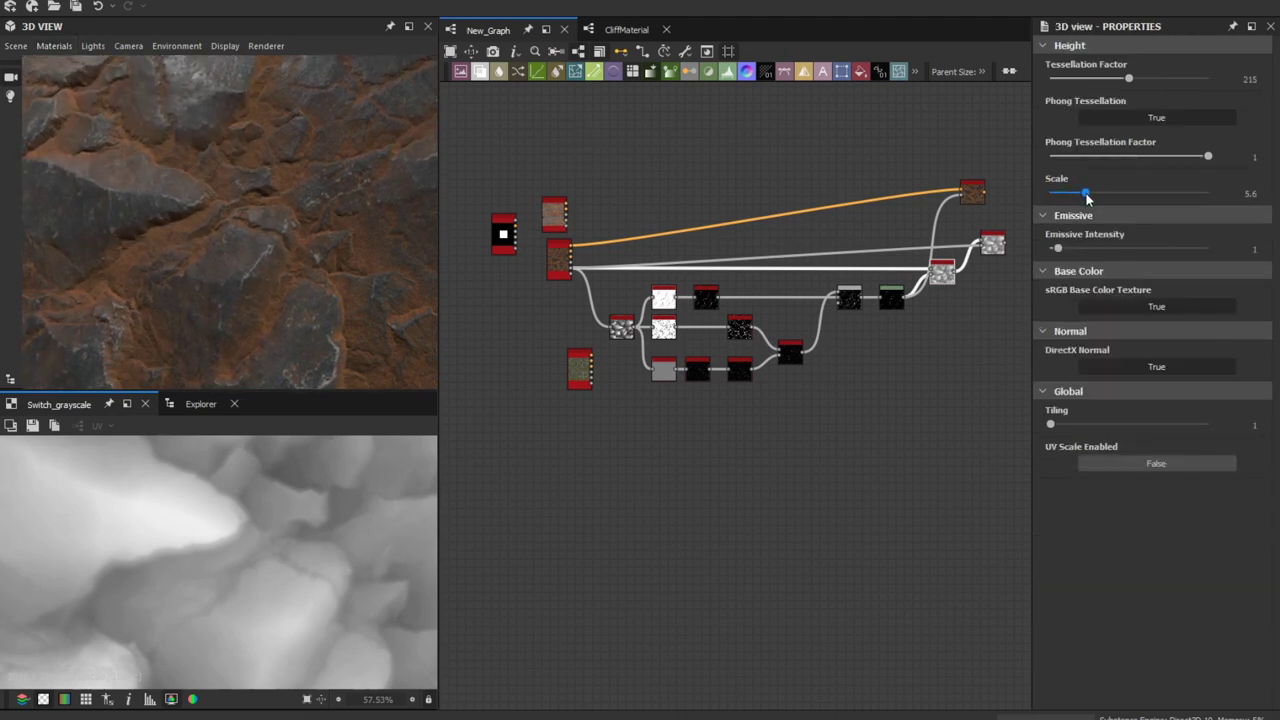
{"action": "left_click_drag", "start_coordinate": [185, 212], "coordinate": [199, 172]}
Set the final Switch Grayscale to False and back to True while examining the rock edges close up.
{"action": "left_click", "coordinate": [990, 244]}
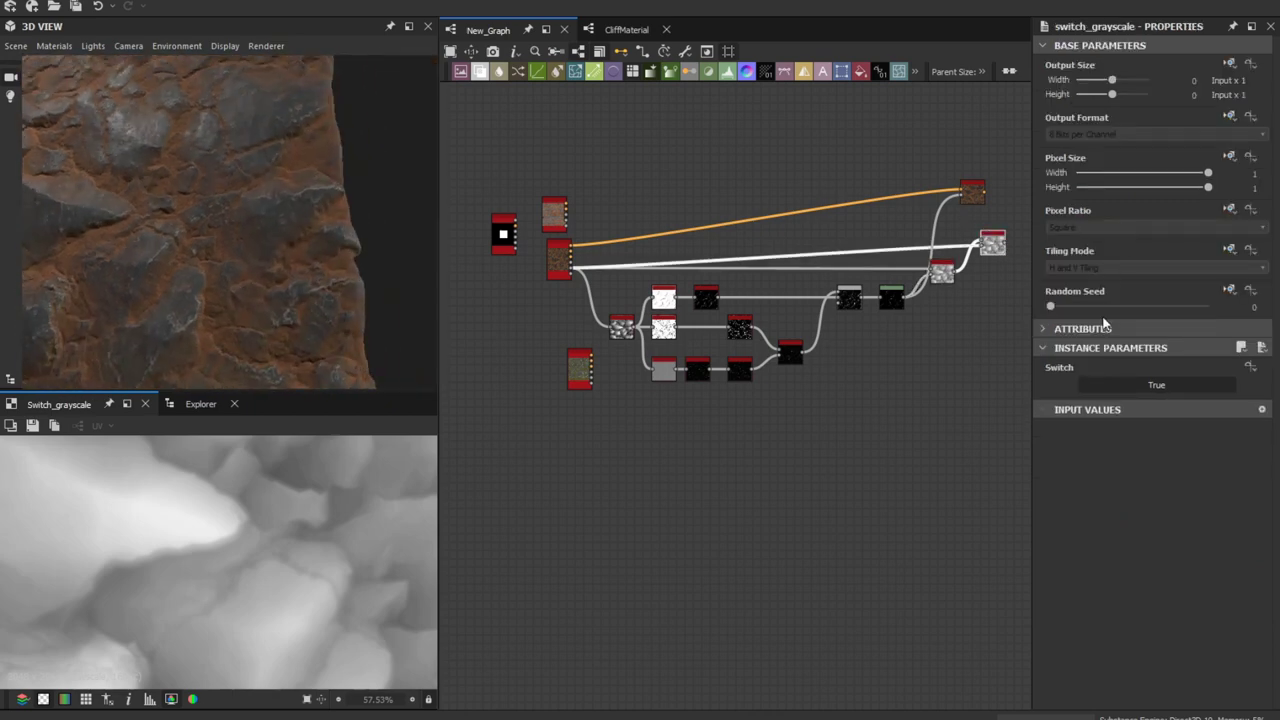
{"action": "left_click", "coordinate": [1123, 385]}
{"action": "scroll", "coordinate": [138, 222], "scroll_direction": "up", "scroll_amount": 3}
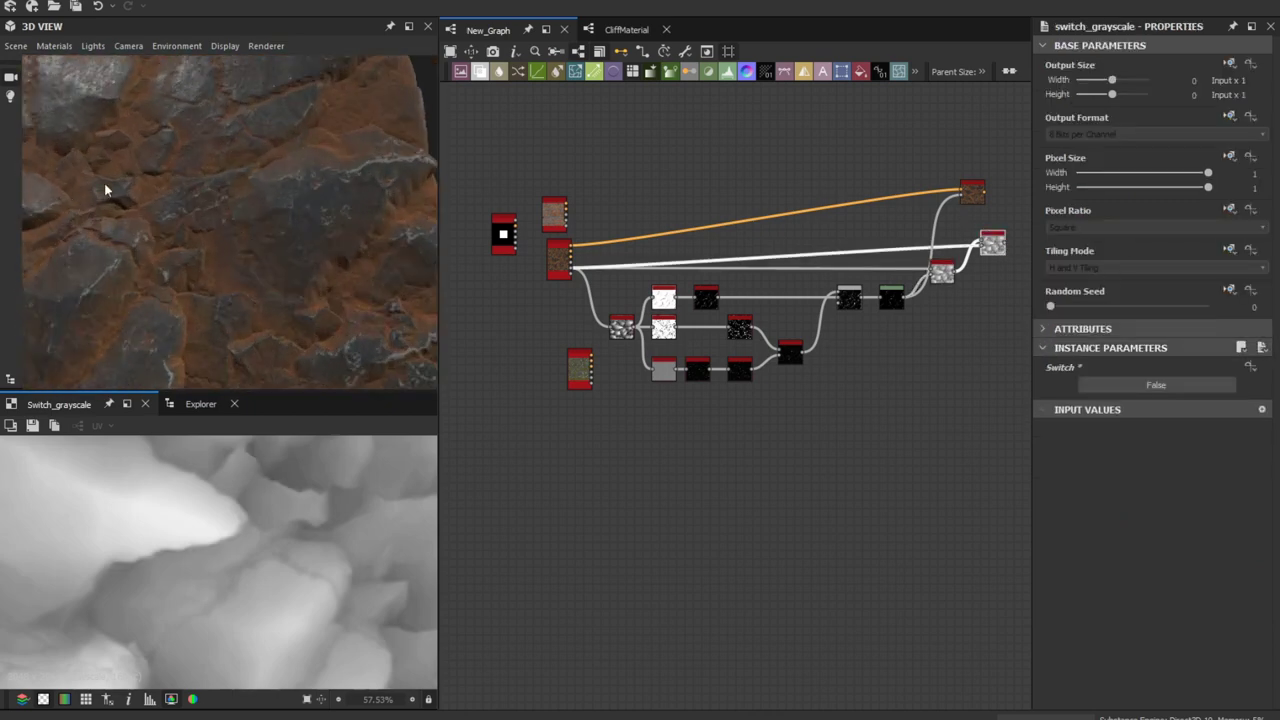
{"action": "scroll", "coordinate": [131, 190], "scroll_direction": "up", "scroll_amount": 5}
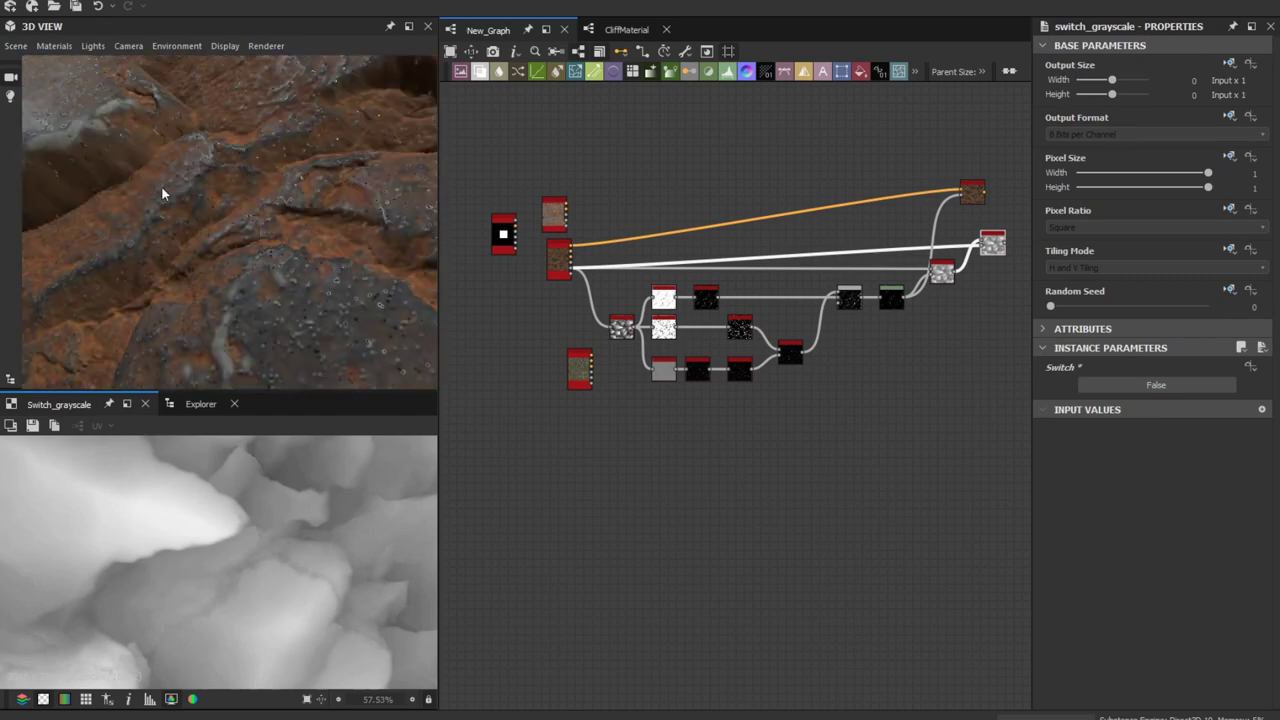
{"action": "middle_click_drag", "start_coordinate": [171, 195], "coordinate": [283, 223]}
{"action": "left_click", "coordinate": [1139, 383]}
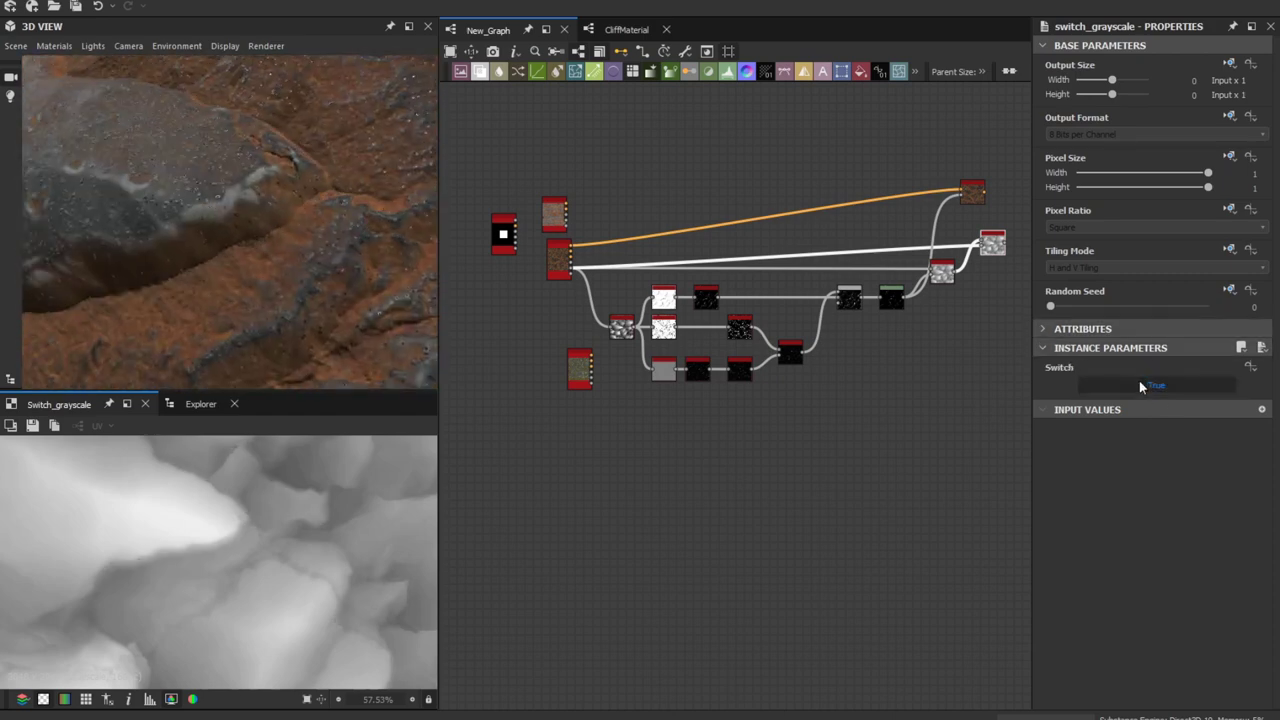
{"action": "scroll", "coordinate": [212, 179], "scroll_direction": "down", "scroll_amount": 5}
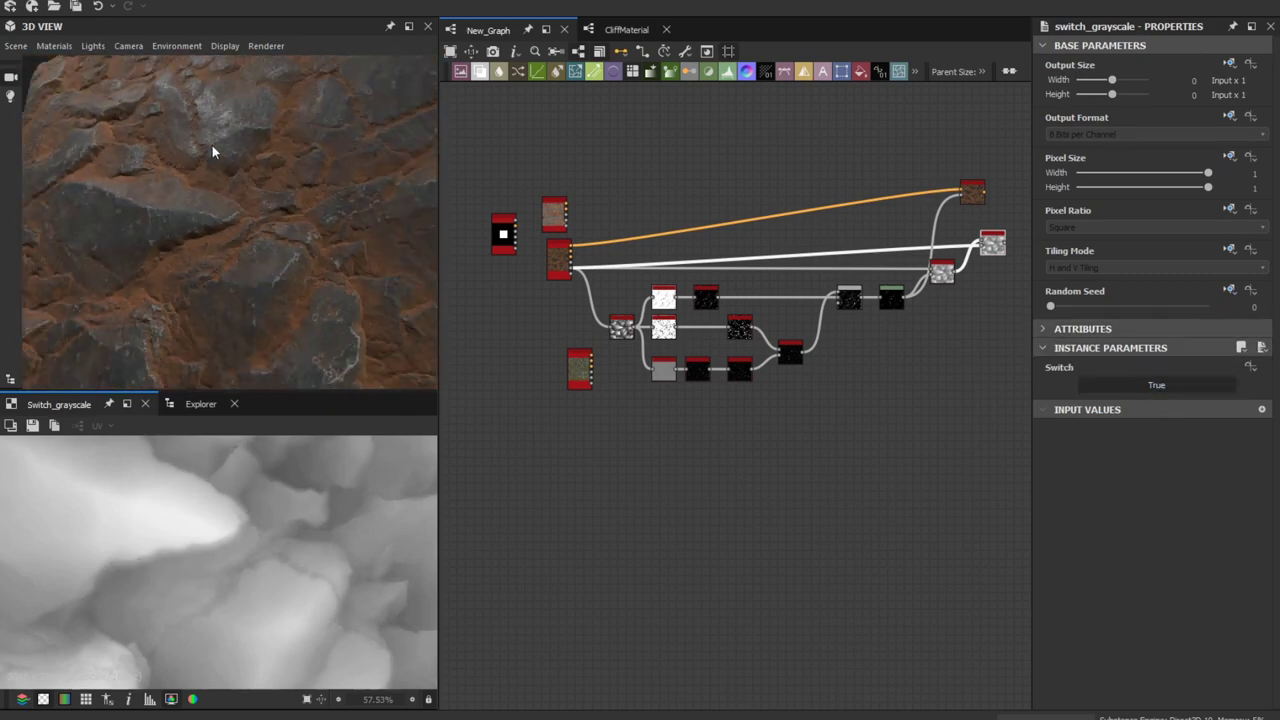
Repeat the blurred-versus-original height comparison on other rock faces of the model.
{"action": "middle_click_drag", "start_coordinate": [219, 143], "coordinate": [358, 246]}
{"action": "scroll", "coordinate": [218, 204], "scroll_direction": "up", "scroll_amount": 3}
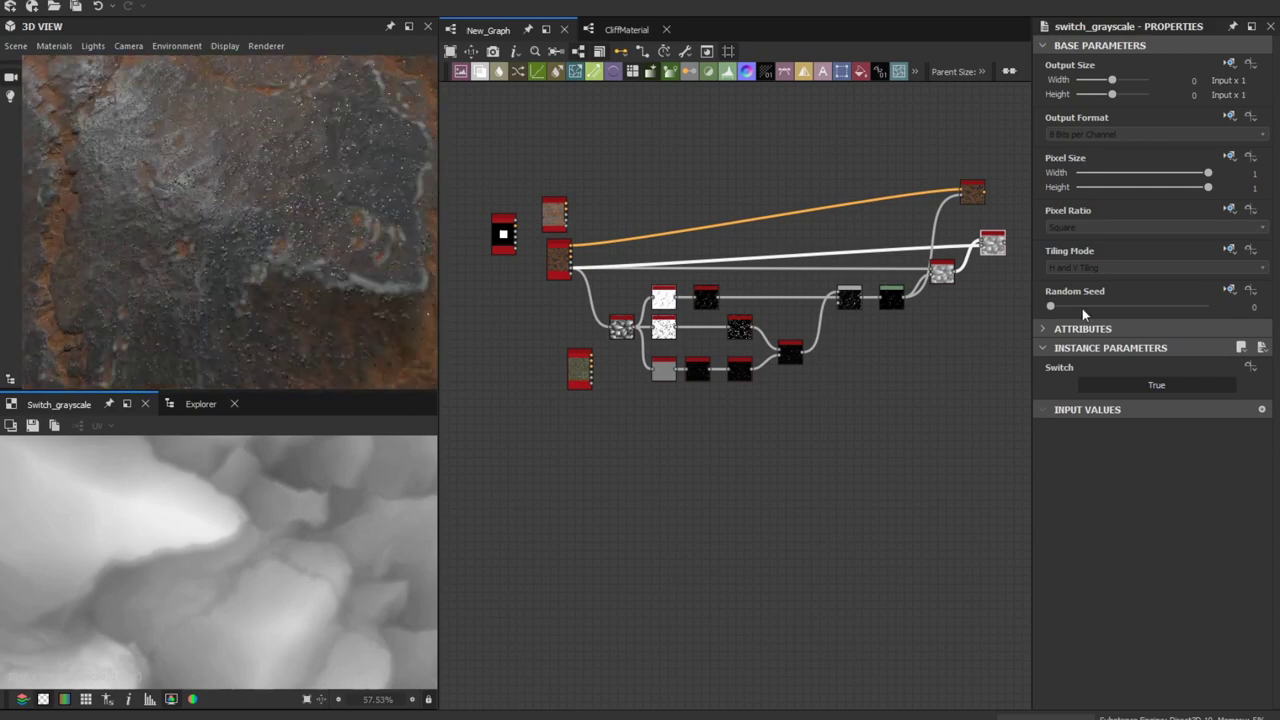
{"action": "left_click", "coordinate": [1169, 389]}
{"action": "left_click", "coordinate": [1167, 387]}
{"action": "left_click_drag", "start_coordinate": [122, 208], "coordinate": [350, 226]}
{"action": "left_click", "coordinate": [1147, 388]}
{"action": "left_click", "coordinate": [1149, 390]}
{"action": "left_click", "coordinate": [1149, 390]}
Reroute the DesertCliffMaterial base color and height connections to the matching outputs of the Bricks Material node.
{"action": "scroll", "coordinate": [672, 224], "scroll_direction": "down", "scroll_amount": 2}
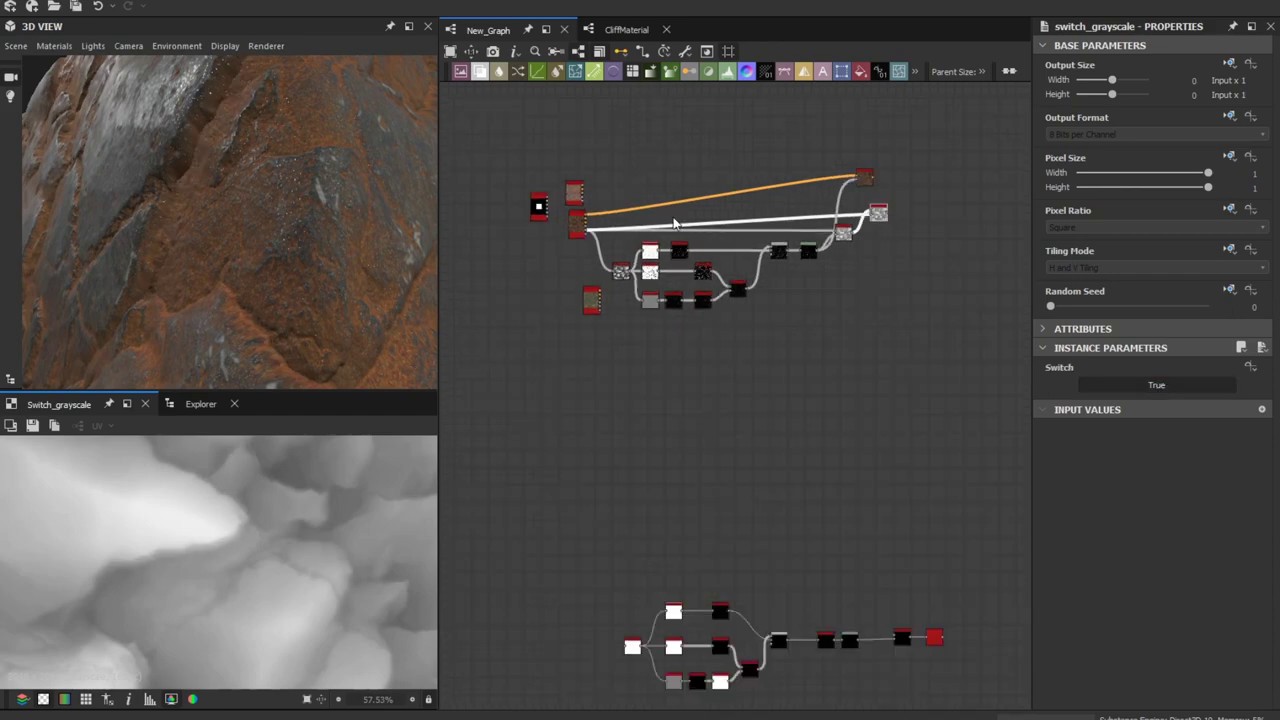
{"action": "scroll", "coordinate": [660, 222], "scroll_direction": "up", "scroll_amount": 5}
{"action": "scroll", "coordinate": [577, 216], "scroll_direction": "up", "scroll_amount": 3}
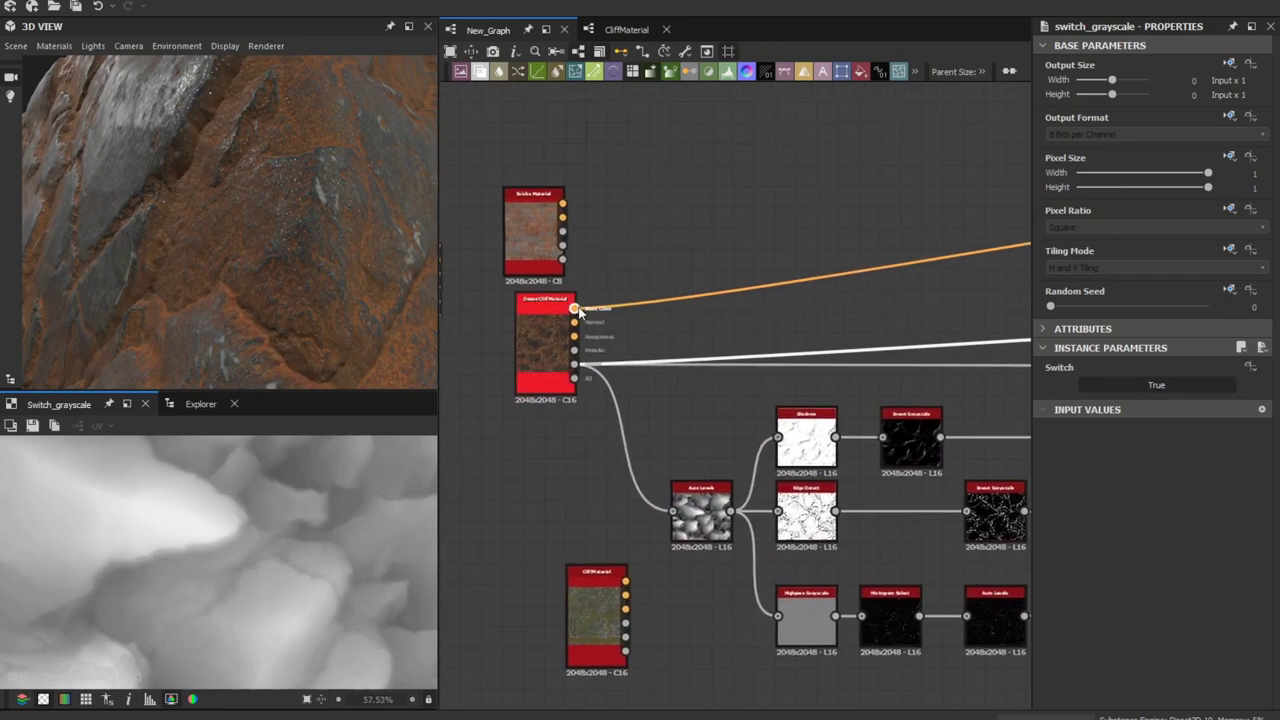
{"action": "left_click_drag", "start_coordinate": [574, 363], "coordinate": [562, 245], "text": "shift"}
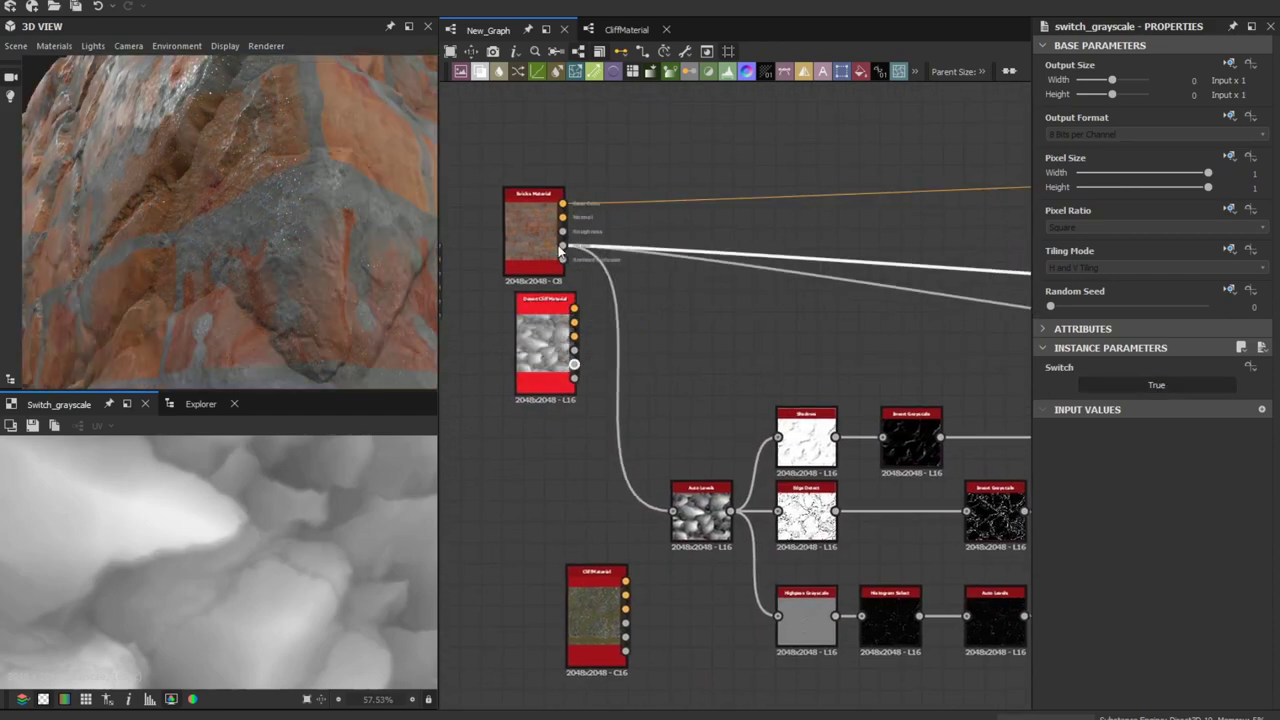
{"action": "scroll", "coordinate": [272, 255], "scroll_direction": "down", "scroll_amount": 5}
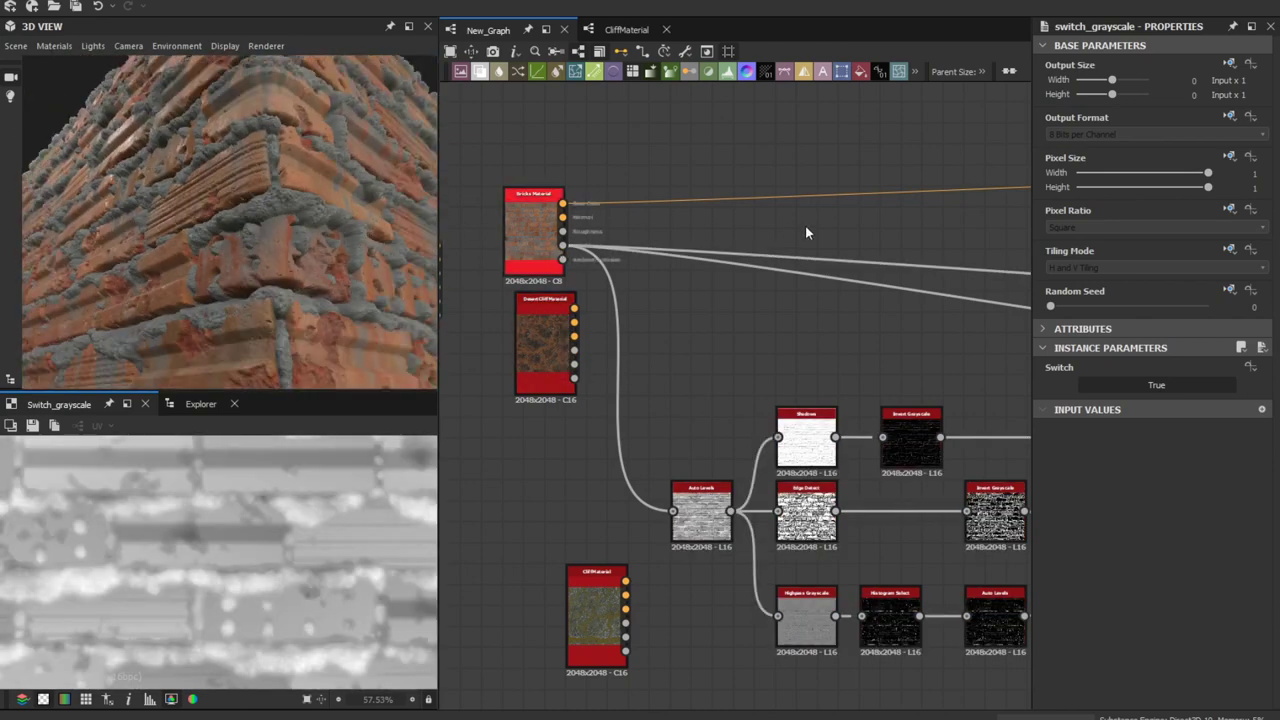
Apply the final Switch Grayscale to the 3D view as Height and the color Non Uniform Blur output as Base Color/Diffuse.
{"action": "scroll", "coordinate": [860, 225], "scroll_direction": "down", "scroll_amount": 1}
{"action": "middle_click_drag", "start_coordinate": [1010, 194], "coordinate": [711, 222]}
{"action": "scroll", "coordinate": [711, 222], "scroll_direction": "down", "scroll_amount": 1}
{"action": "middle_click_drag", "start_coordinate": [933, 241], "coordinate": [708, 257]}
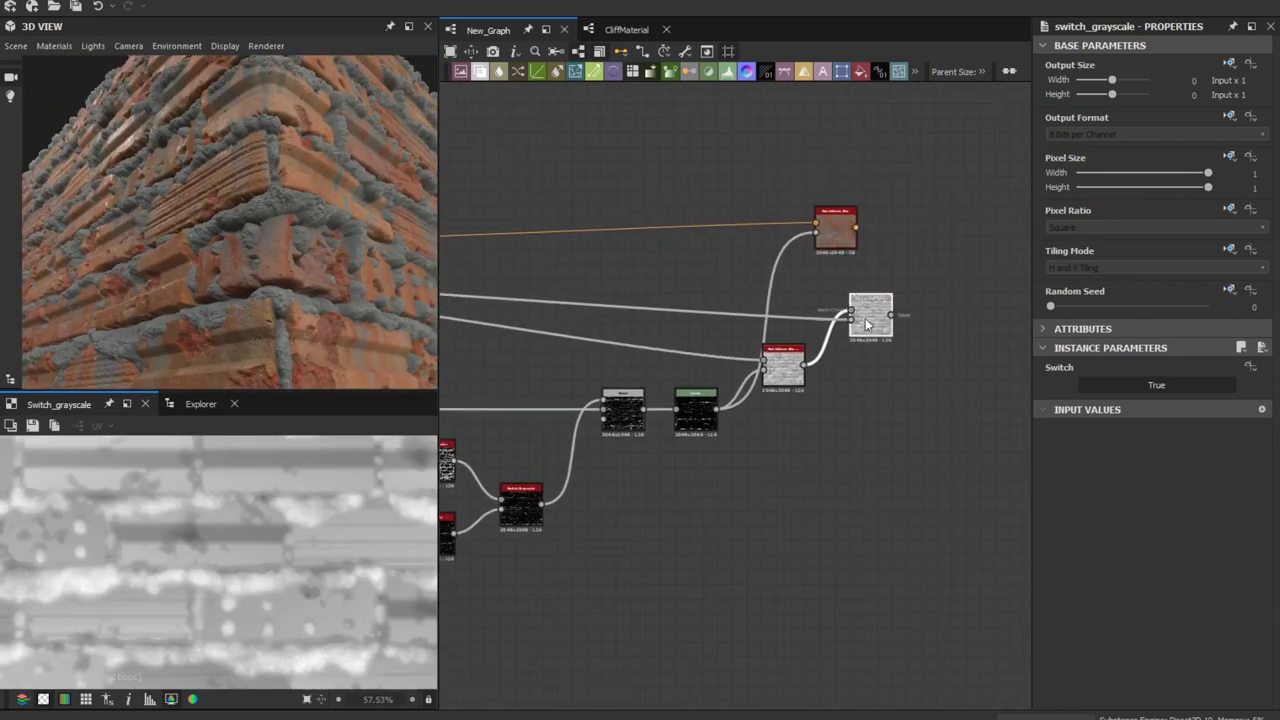
{"action": "left_click_drag", "start_coordinate": [372, 263], "coordinate": [373, 266]}
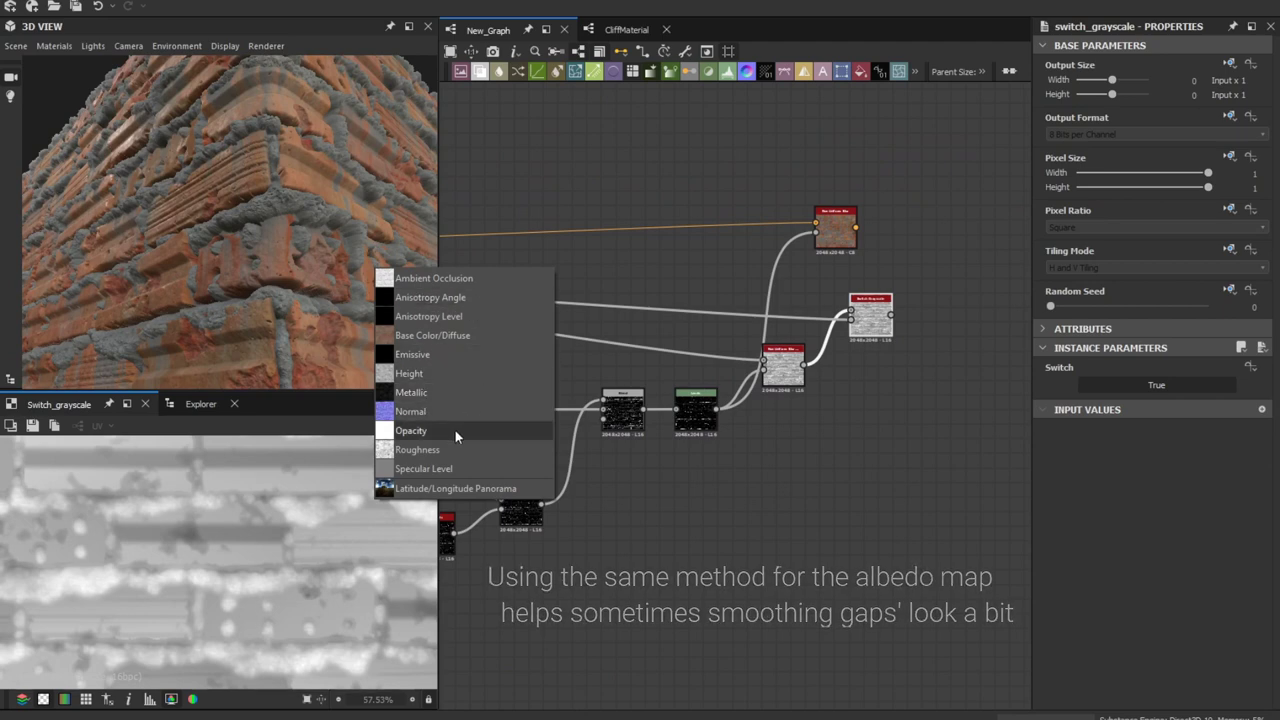
{"action": "left_click", "coordinate": [429, 376]}
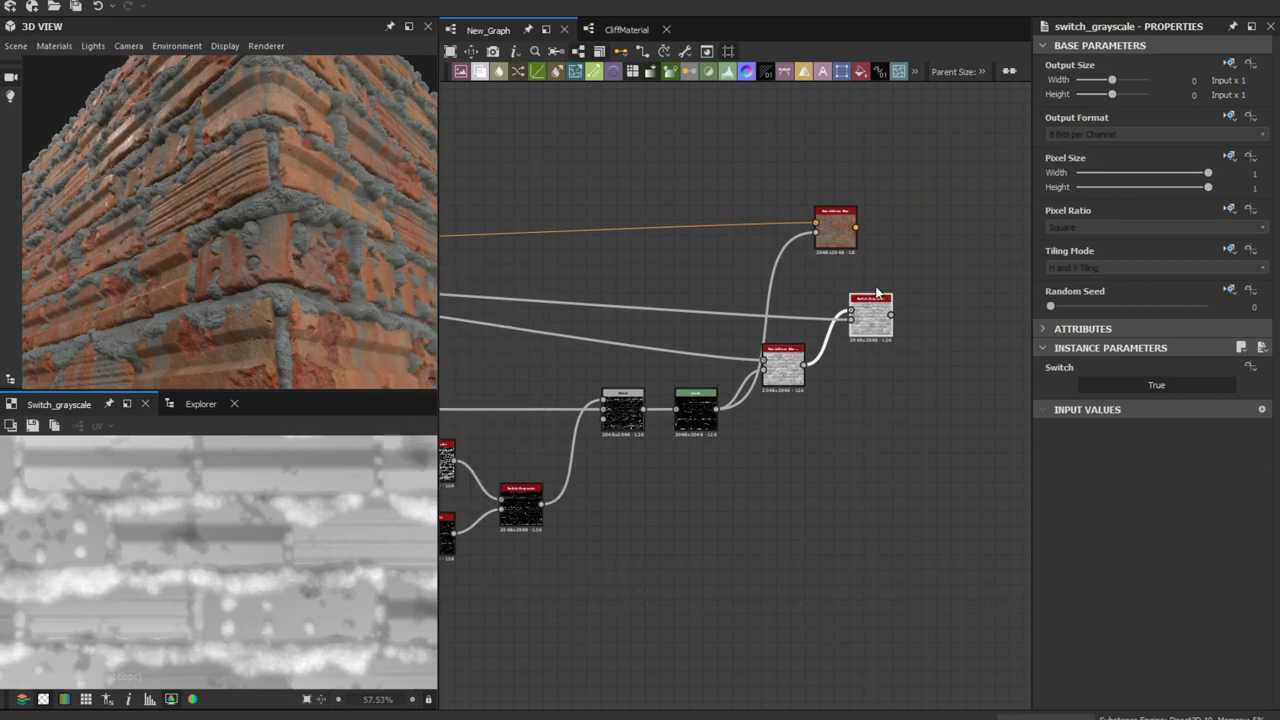
{"action": "left_click_drag", "start_coordinate": [280, 243], "coordinate": [300, 246]}
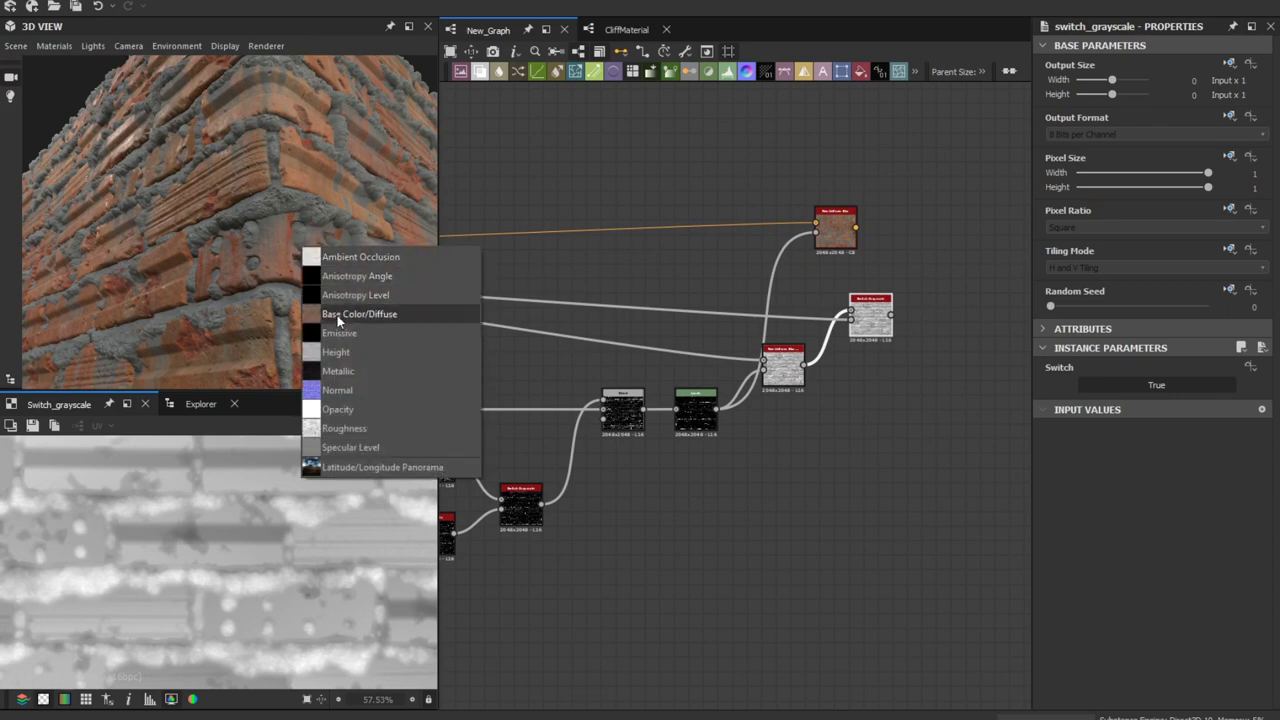
{"action": "left_click", "coordinate": [337, 315]}
Toggle the final Switch Grayscale between False and True while comparing the brick edges close up.
{"action": "left_click_drag", "start_coordinate": [142, 249], "coordinate": [189, 209]}
{"action": "left_click", "coordinate": [1115, 380]}
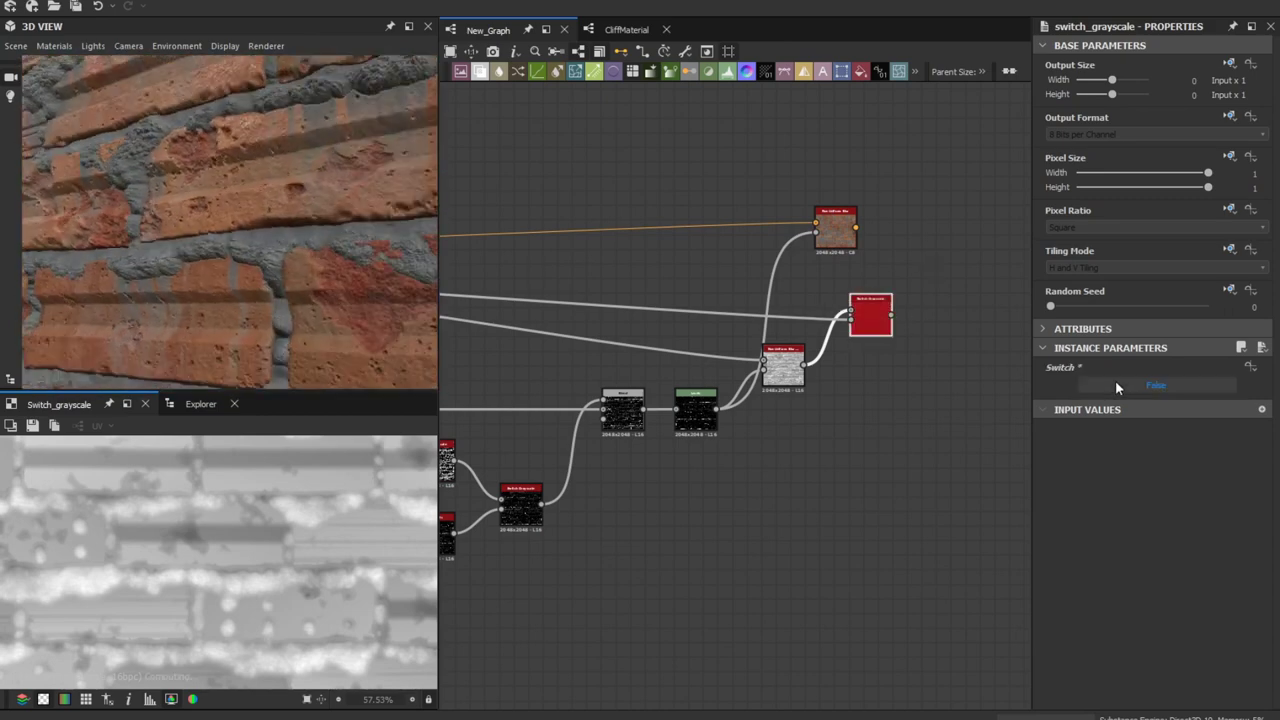
{"action": "left_click", "coordinate": [1115, 380]}
{"action": "left_click", "coordinate": [1115, 380]}
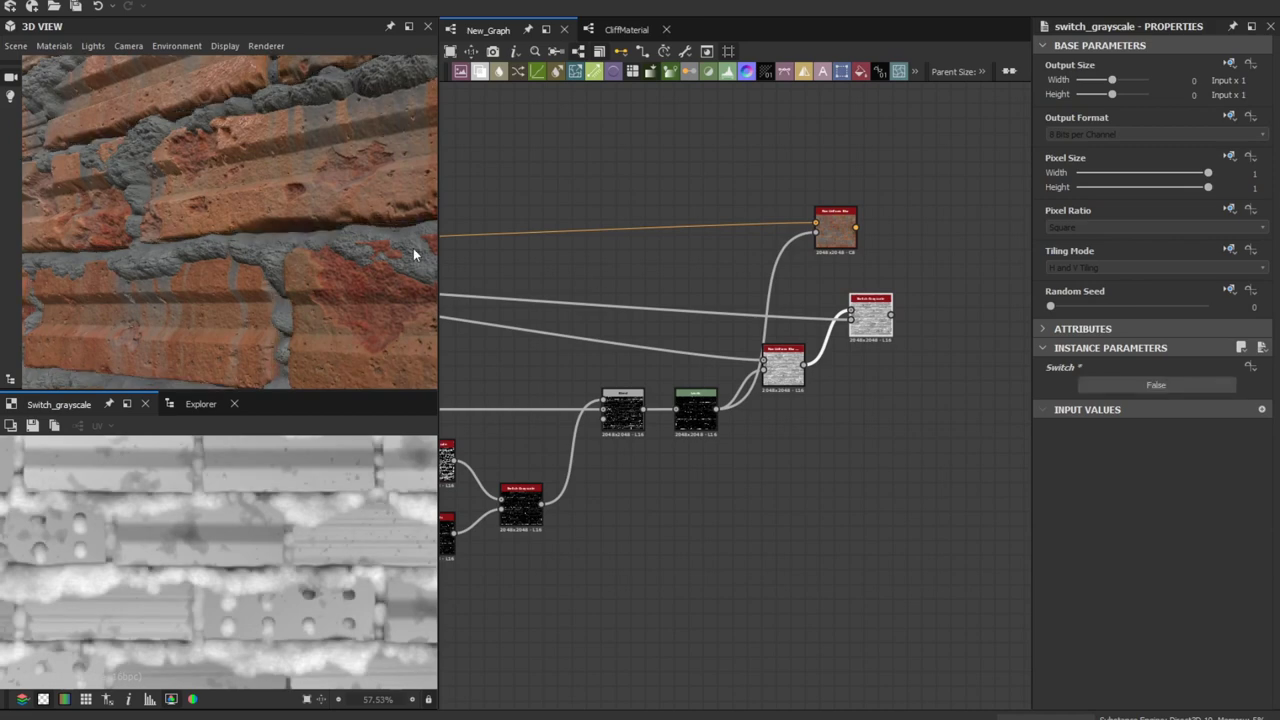
{"action": "left_click_drag", "start_coordinate": [413, 248], "coordinate": [329, 240]}
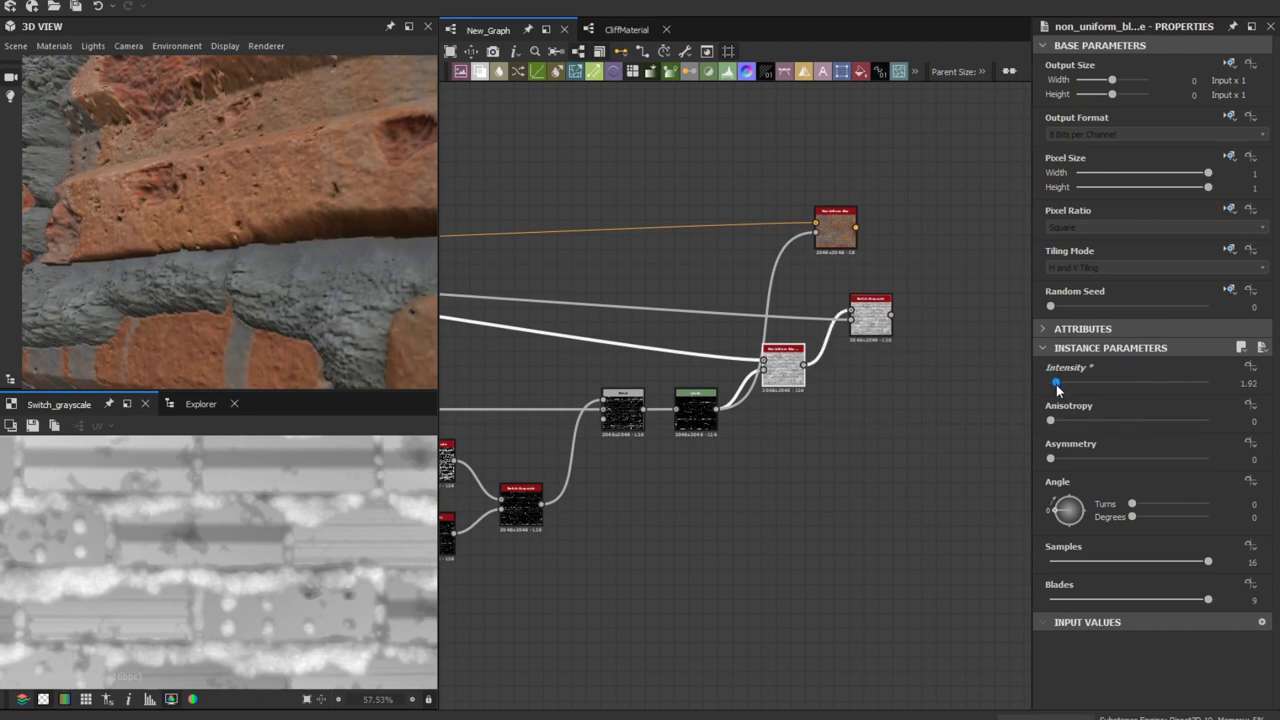
Display the brick material on the Rounded Cylinder mesh and examine its displacement.
{"action": "left_click_drag", "start_coordinate": [273, 275], "coordinate": [193, 235]}
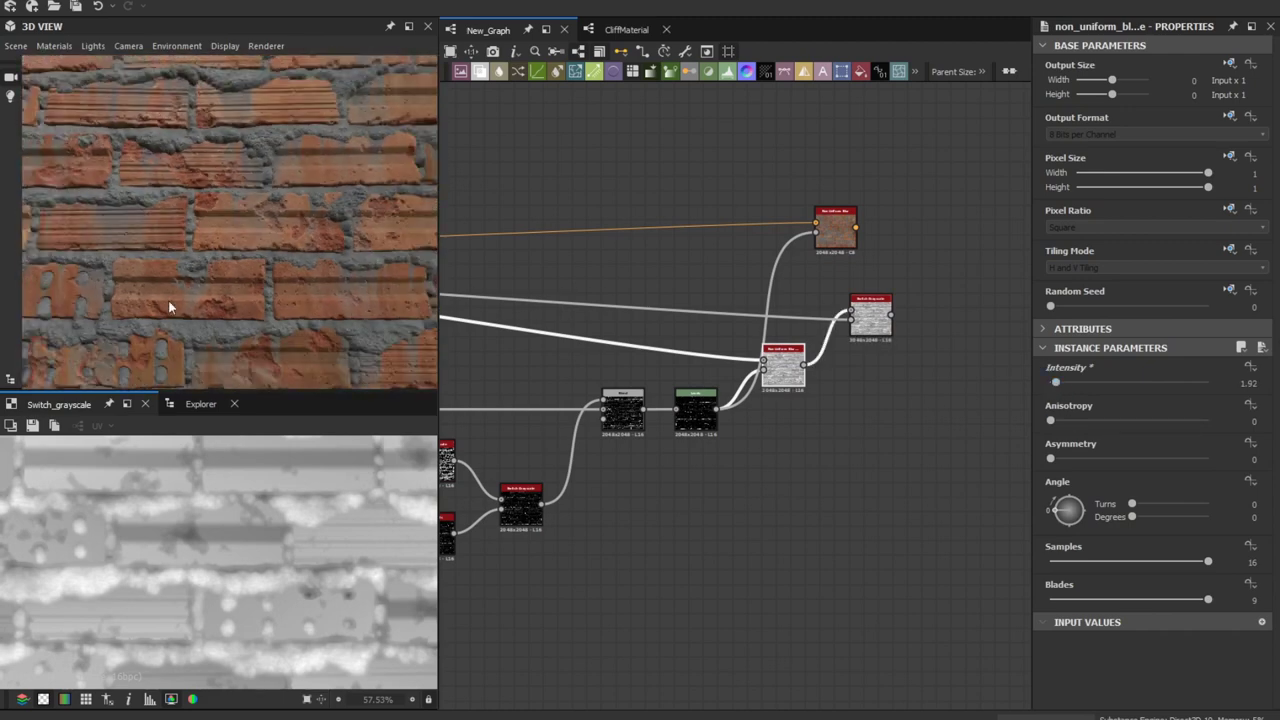
{"action": "left_click", "coordinate": [16, 45]}
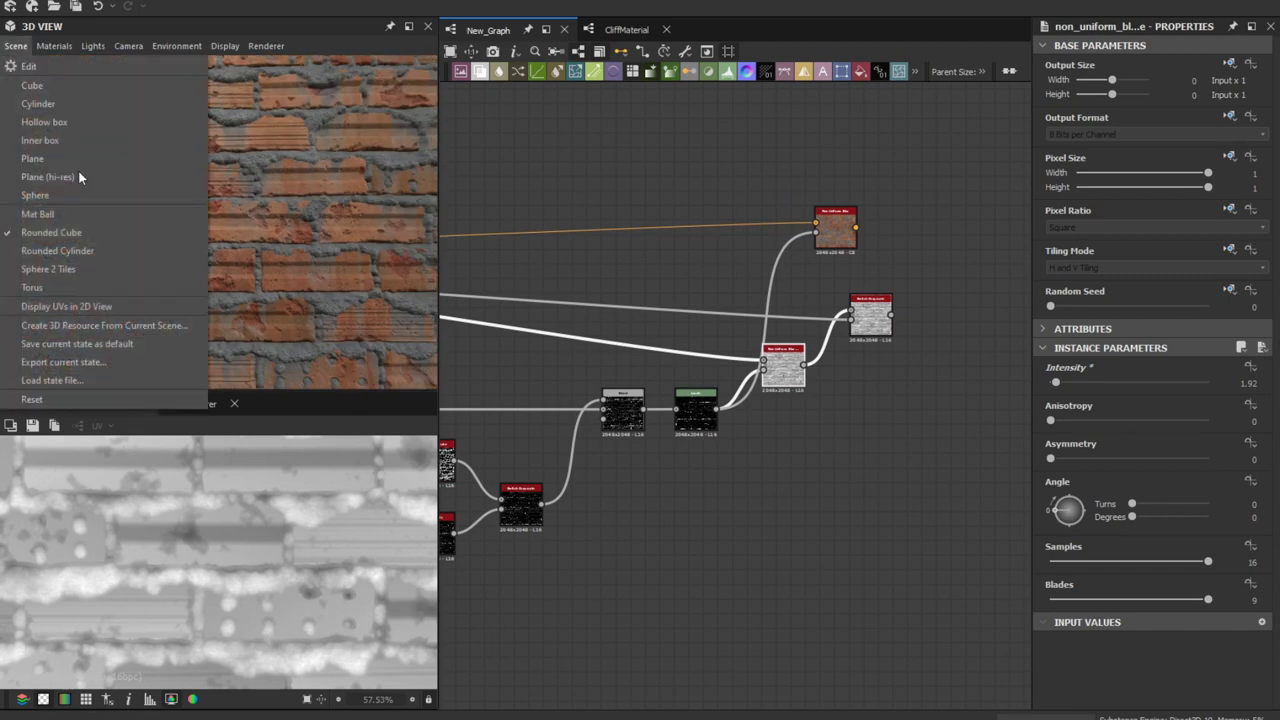
{"action": "left_click", "coordinate": [93, 252]}
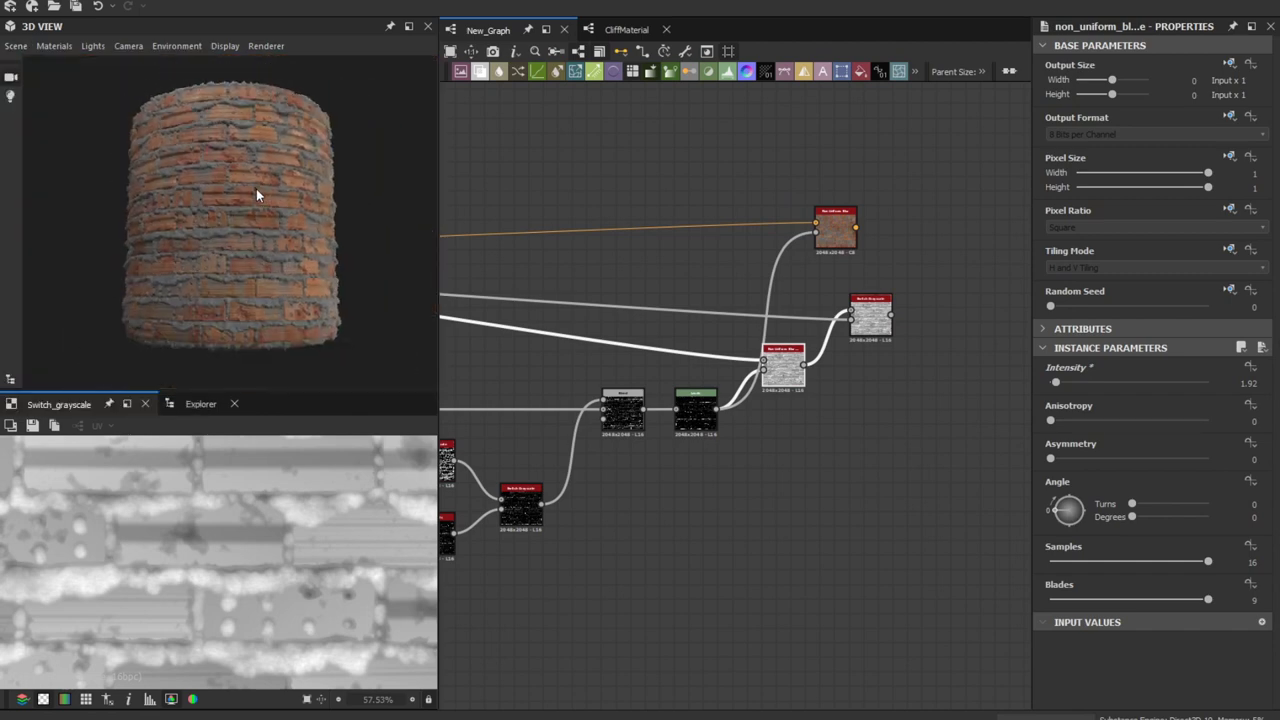
{"action": "scroll", "coordinate": [205, 228], "scroll_direction": "up", "scroll_amount": 3}
{"action": "left_click_drag", "start_coordinate": [139, 190], "coordinate": [205, 160]}
{"action": "scroll", "coordinate": [517, 227], "scroll_direction": "down", "scroll_amount": 2}
Reroute the Bricks Material height connections to the white-square node and feed the color blur from the grayscale blur.
{"action": "middle_click_drag", "start_coordinate": [517, 227], "coordinate": [722, 238]}
{"action": "middle_click_drag", "start_coordinate": [545, 228], "coordinate": [732, 233]}
{"action": "scroll", "coordinate": [645, 315], "scroll_direction": "up", "scroll_amount": 3}
{"action": "middle_click_drag", "start_coordinate": [621, 229], "coordinate": [617, 255]}
{"action": "left_click_drag", "start_coordinate": [618, 257], "coordinate": [622, 240]}
{"action": "left_click_drag", "start_coordinate": [501, 316], "coordinate": [622, 141]}
{"action": "middle_click_drag", "start_coordinate": [692, 187], "coordinate": [668, 304]}
{"action": "scroll", "coordinate": [664, 306], "scroll_direction": "up", "scroll_amount": 2}
{"action": "left_click_drag", "start_coordinate": [609, 379], "coordinate": [636, 216], "text": "shift"}
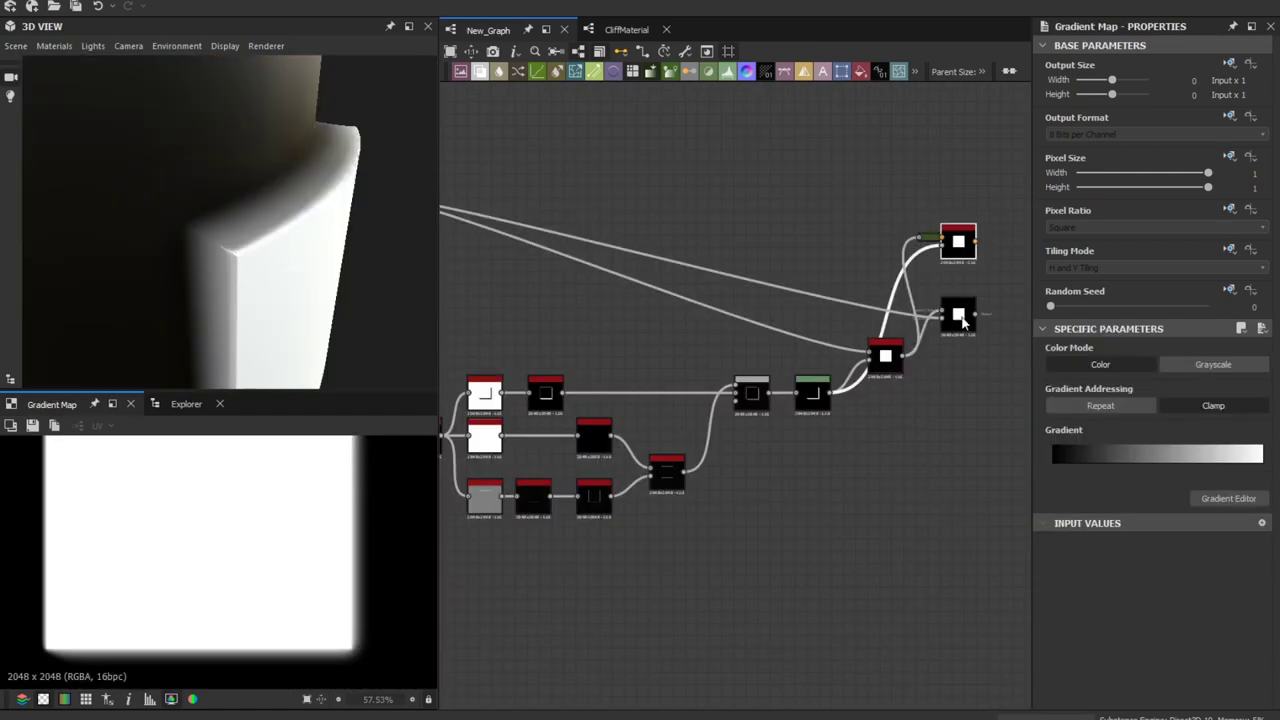
Set the Non Uniform Blur Grayscale intensity to 0.72 and toggle the final switch to compare the square's displaced edges.
{"action": "left_click", "coordinate": [958, 317]}
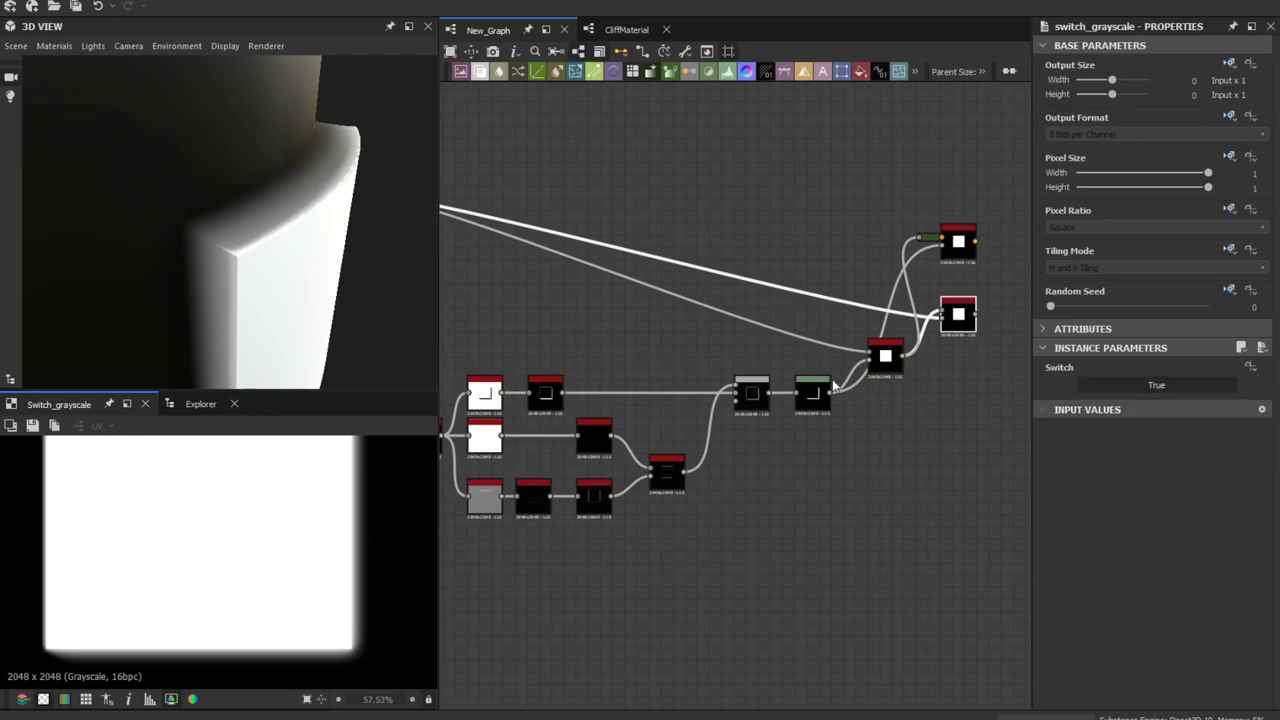
{"action": "left_click", "coordinate": [887, 358]}
{"action": "mouse_move", "coordinate": [1065, 384]}
{"action": "left_mouse_down"}
{"action": "mouse_move", "coordinate": [1023, 391]}
{"action": "mouse_move", "coordinate": [1062, 387]}
{"action": "left_mouse_up"}
{"action": "left_click", "coordinate": [958, 315]}
{"action": "left_click", "coordinate": [1148, 386]}
{"action": "left_click", "coordinate": [1148, 386]}
{"action": "left_click_drag", "start_coordinate": [260, 260], "coordinate": [173, 200]}
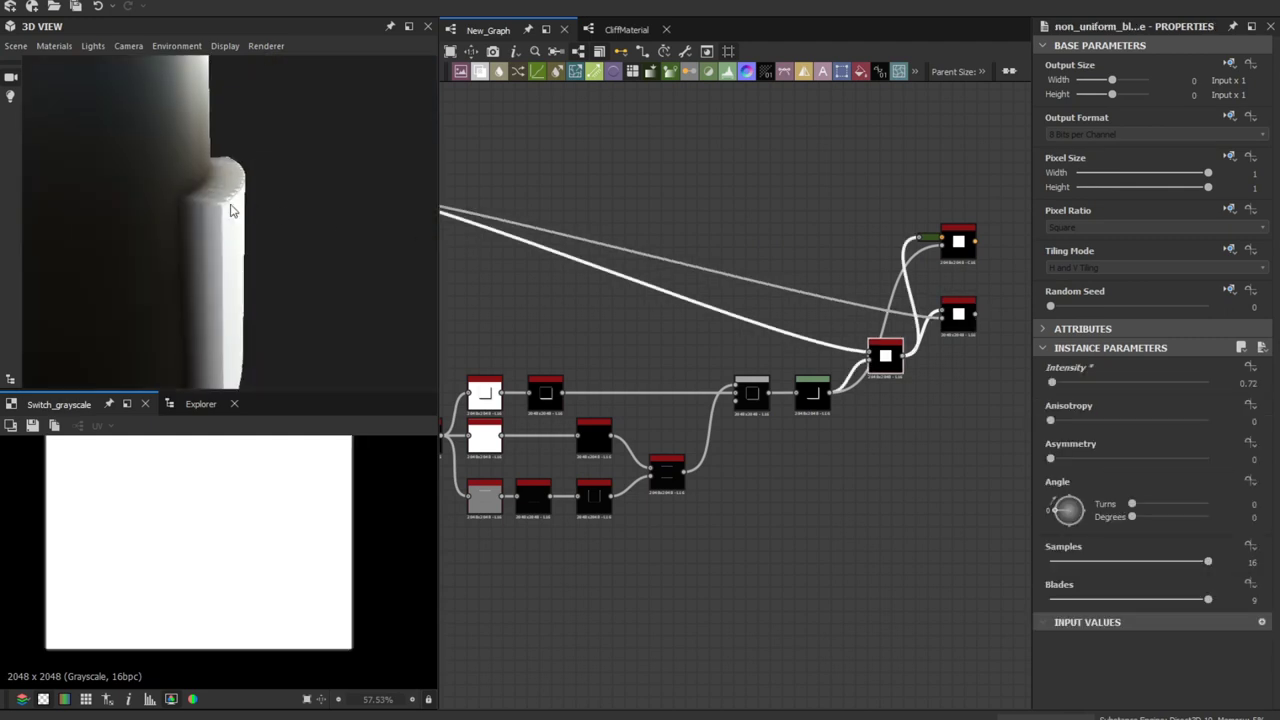
{"action": "left_click_drag", "start_coordinate": [230, 210], "coordinate": [203, 333]}
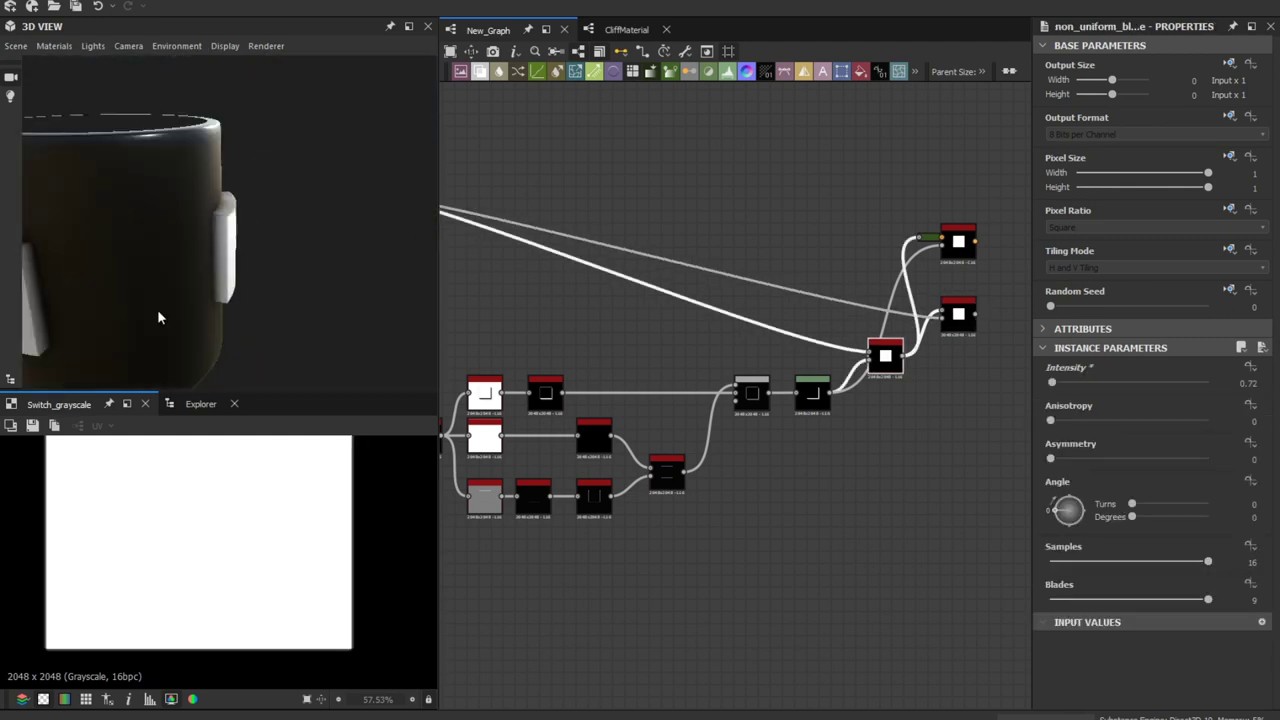
Examine the mask network, its separate material nodes and the blur nodes at the end of the chain.
{"action": "scroll", "coordinate": [659, 279], "scroll_direction": "down", "scroll_amount": 3}
{"action": "scroll", "coordinate": [582, 262], "scroll_direction": "up", "scroll_amount": 5}
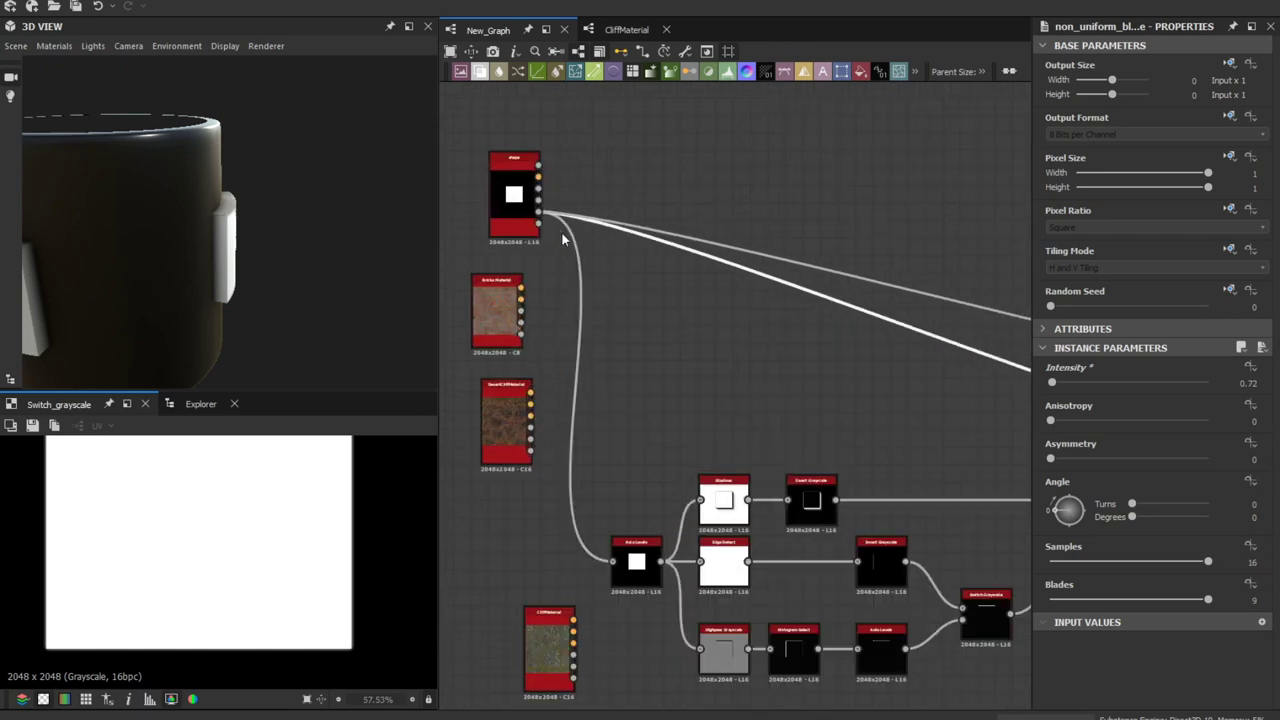
{"action": "middle_click_drag", "start_coordinate": [530, 296], "coordinate": [673, 272]}
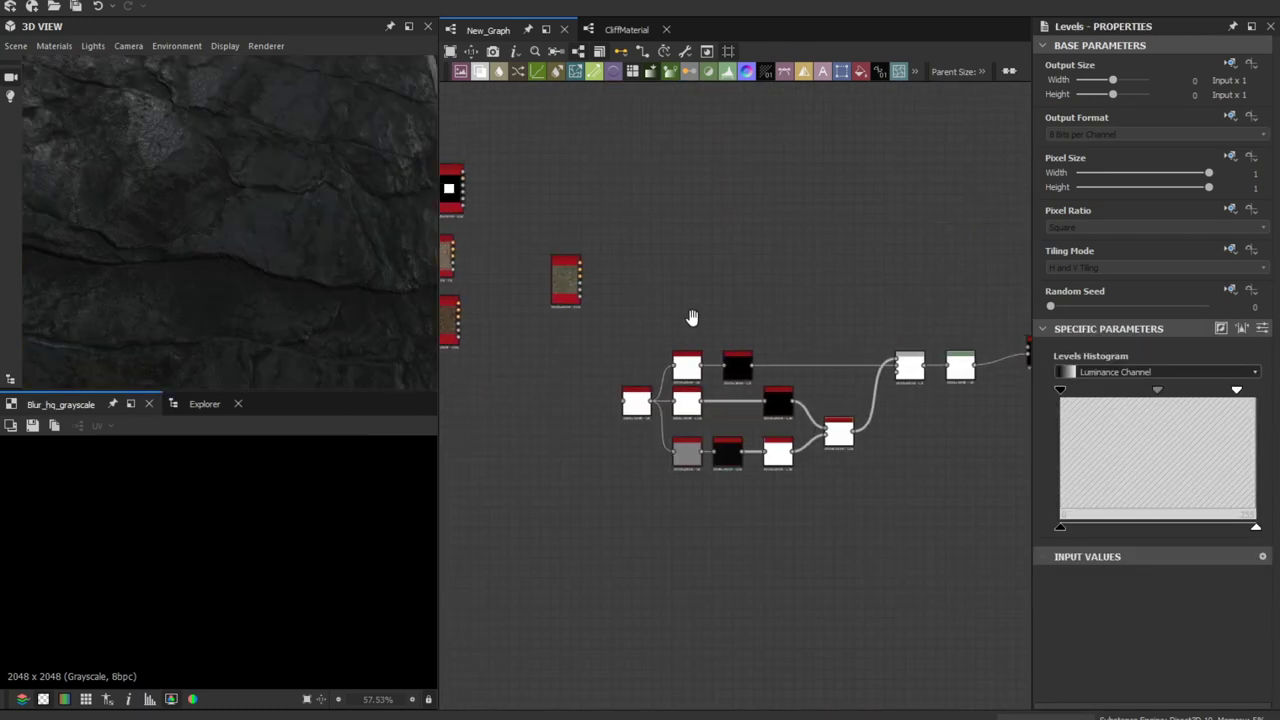
{"action": "scroll", "coordinate": [707, 317], "scroll_direction": "down", "scroll_amount": 2}
{"action": "middle_click_drag", "start_coordinate": [825, 342], "coordinate": [701, 337]}
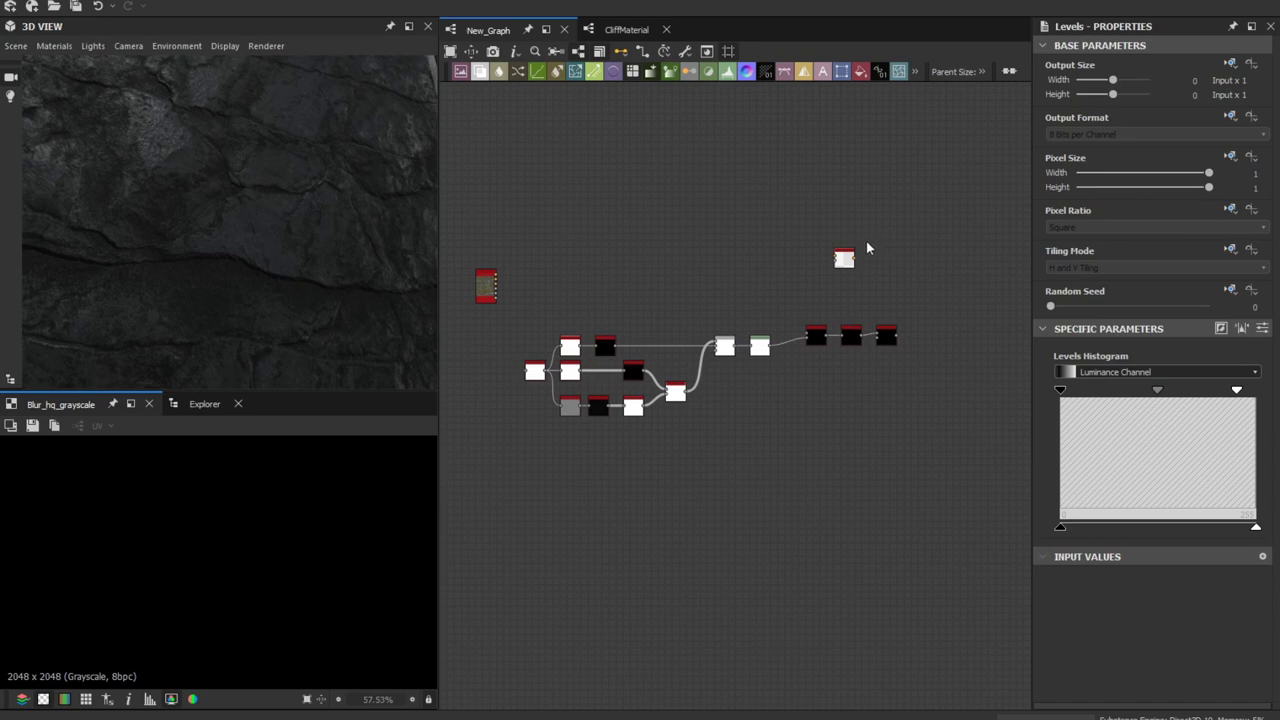
{"action": "scroll", "coordinate": [866, 243], "scroll_direction": "up", "scroll_amount": 4}
{"action": "scroll", "coordinate": [675, 364], "scroll_direction": "down", "scroll_amount": 2}
{"action": "middle_click_drag", "start_coordinate": [668, 362], "coordinate": [841, 350]}
{"action": "scroll", "coordinate": [732, 376], "scroll_direction": "down", "scroll_amount": 2}
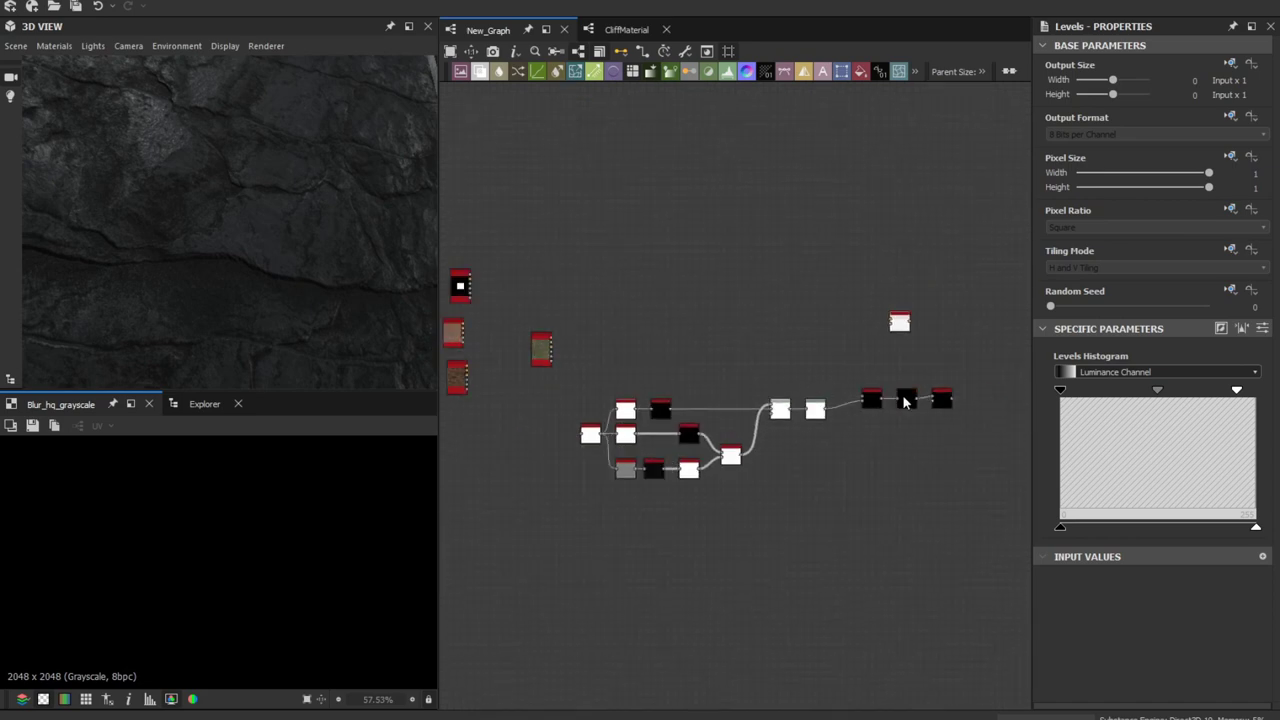
Delete the material nodes and the loose node above the mask network.
{"action": "scroll", "coordinate": [908, 398], "scroll_direction": "up", "scroll_amount": 2}
{"action": "left_click_drag", "start_coordinate": [1000, 390], "coordinate": [840, 409]}
{"action": "middle_click_drag", "start_coordinate": [540, 413], "coordinate": [668, 387]}
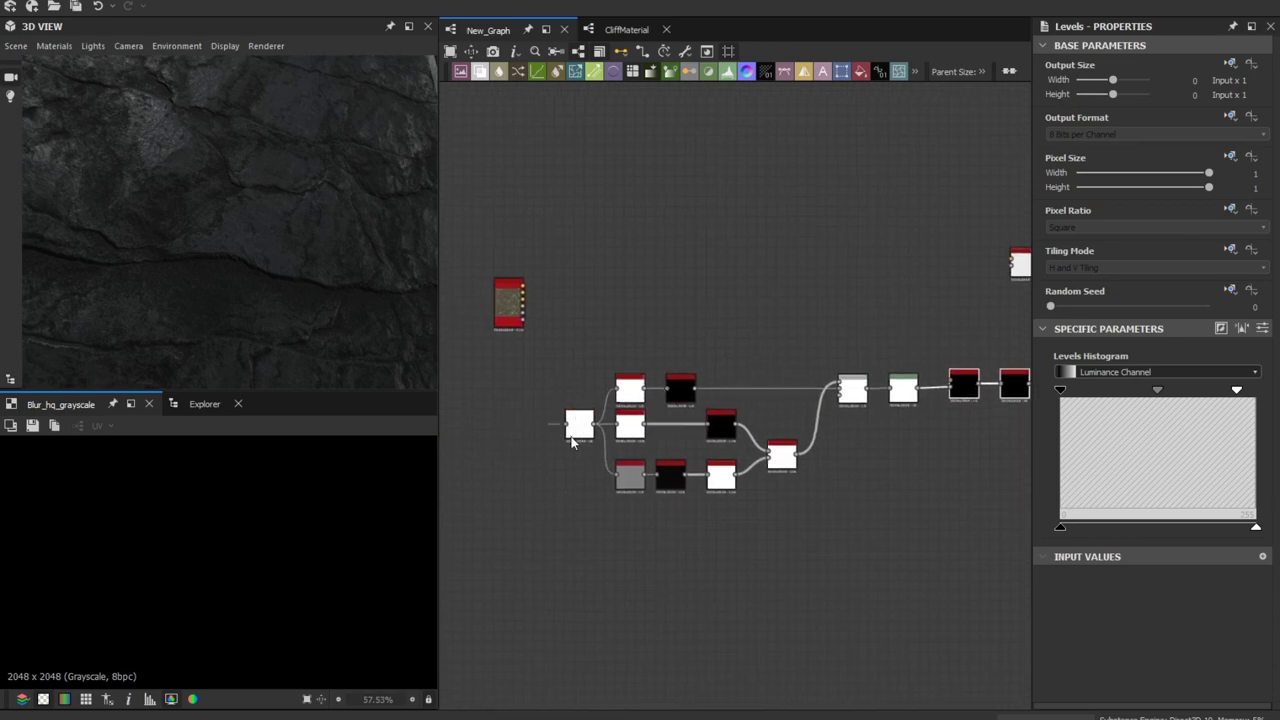
{"action": "middle_click_drag", "start_coordinate": [791, 322], "coordinate": [826, 278]}
{"action": "scroll", "coordinate": [605, 357], "scroll_direction": "down", "scroll_amount": 3}
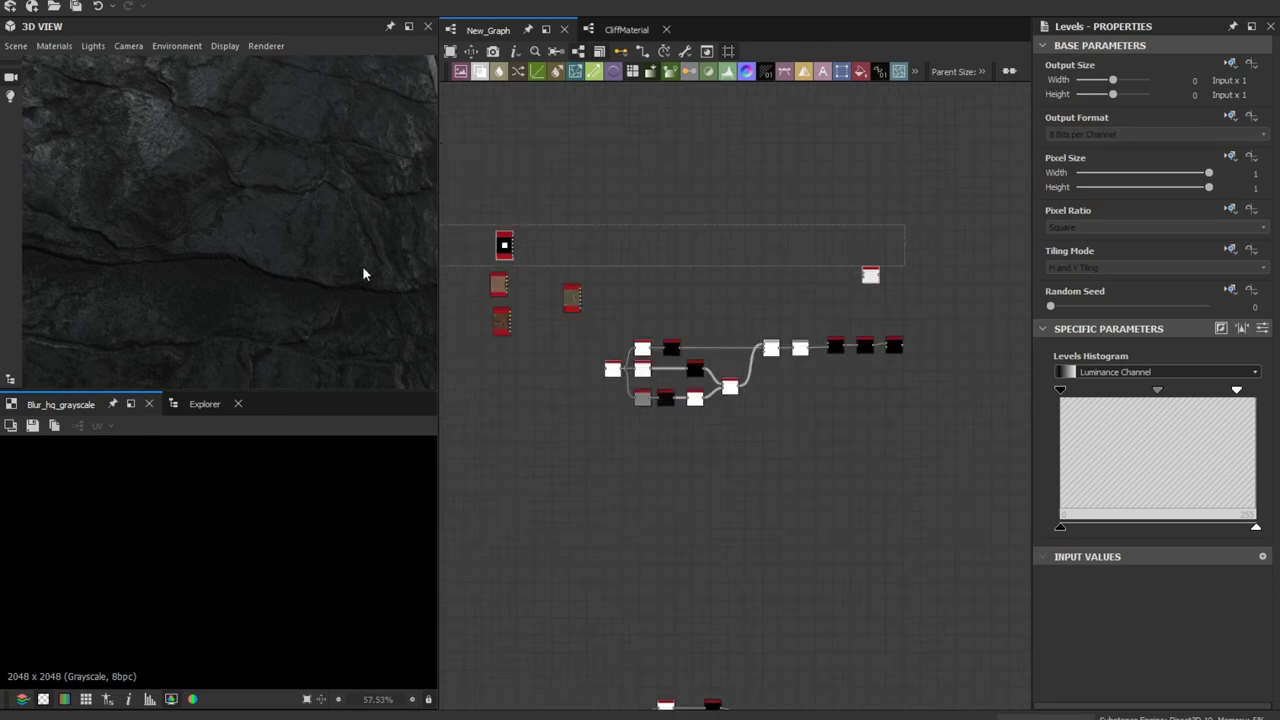
{"action": "key", "text": "Delete"}
Delete the second node network located below the main mask network.
{"action": "middle_click_drag", "start_coordinate": [793, 586], "coordinate": [770, 457]}
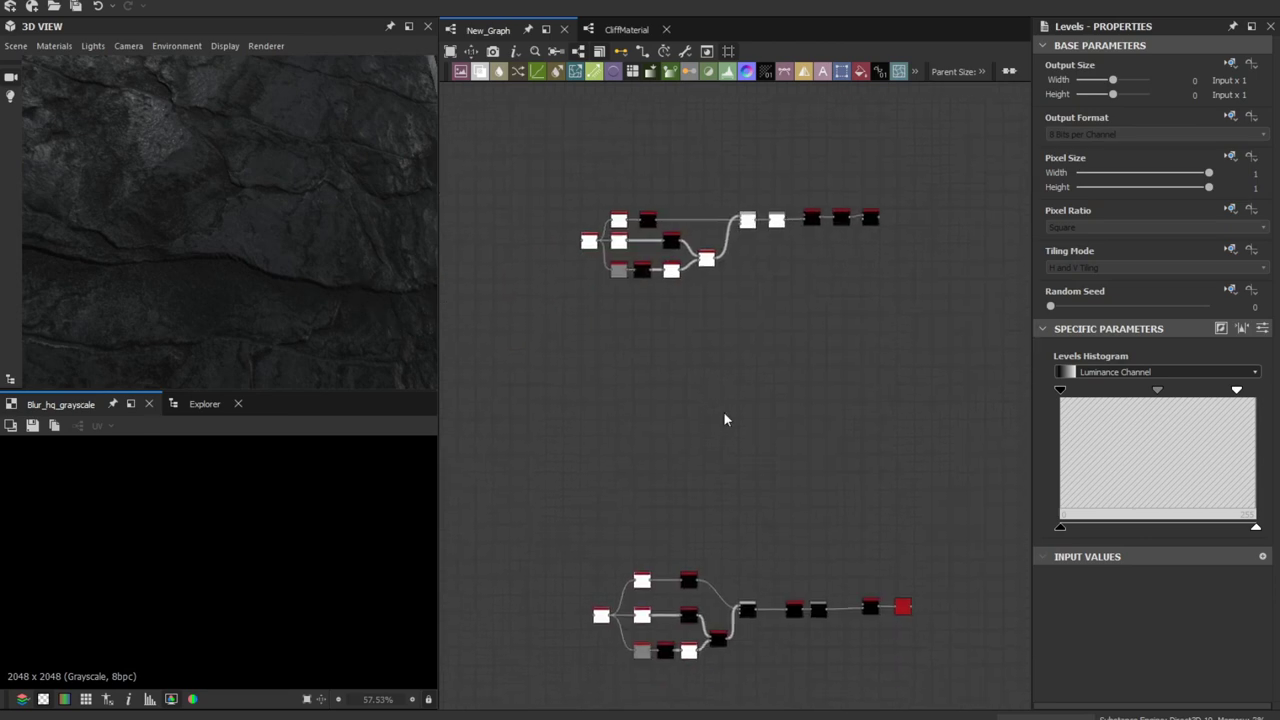
{"action": "left_click_drag", "start_coordinate": [981, 480], "coordinate": [512, 710]}
{"action": "key", "text": "Delete"}
{"action": "middle_click_drag", "start_coordinate": [571, 454], "coordinate": [487, 685]}
{"action": "scroll", "coordinate": [577, 472], "scroll_direction": "down", "scroll_amount": 1}
{"action": "scroll", "coordinate": [576, 470], "scroll_direction": "up", "scroll_amount": 4}
{"action": "middle_click_drag", "start_coordinate": [591, 429], "coordinate": [668, 371]}
{"action": "middle_click_drag", "start_coordinate": [495, 425], "coordinate": [652, 378]}
{"action": "right_click", "coordinate": [521, 365]}
{"action": "key", "text": "Escape"}
{"action": "key", "text": "space"}
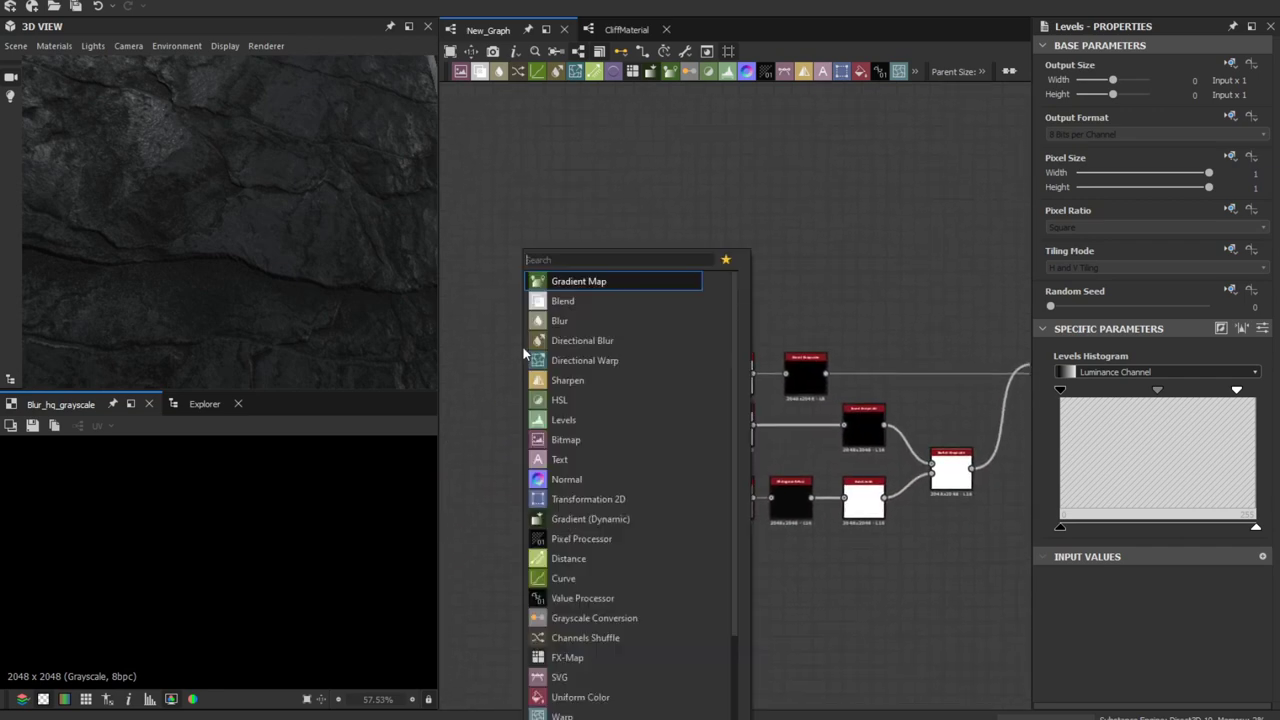
{"action": "type", "text": "inpu"}
{"action": "key", "text": "Down"}
{"action": "key", "text": "Down"}
{"action": "key", "text": "Up"}
{"action": "key", "text": "Return"}
{"action": "key", "text": "Delete"}
Add a grayscale Input node and connect it to the Auto Levels node.
{"action": "key", "text": "space"}
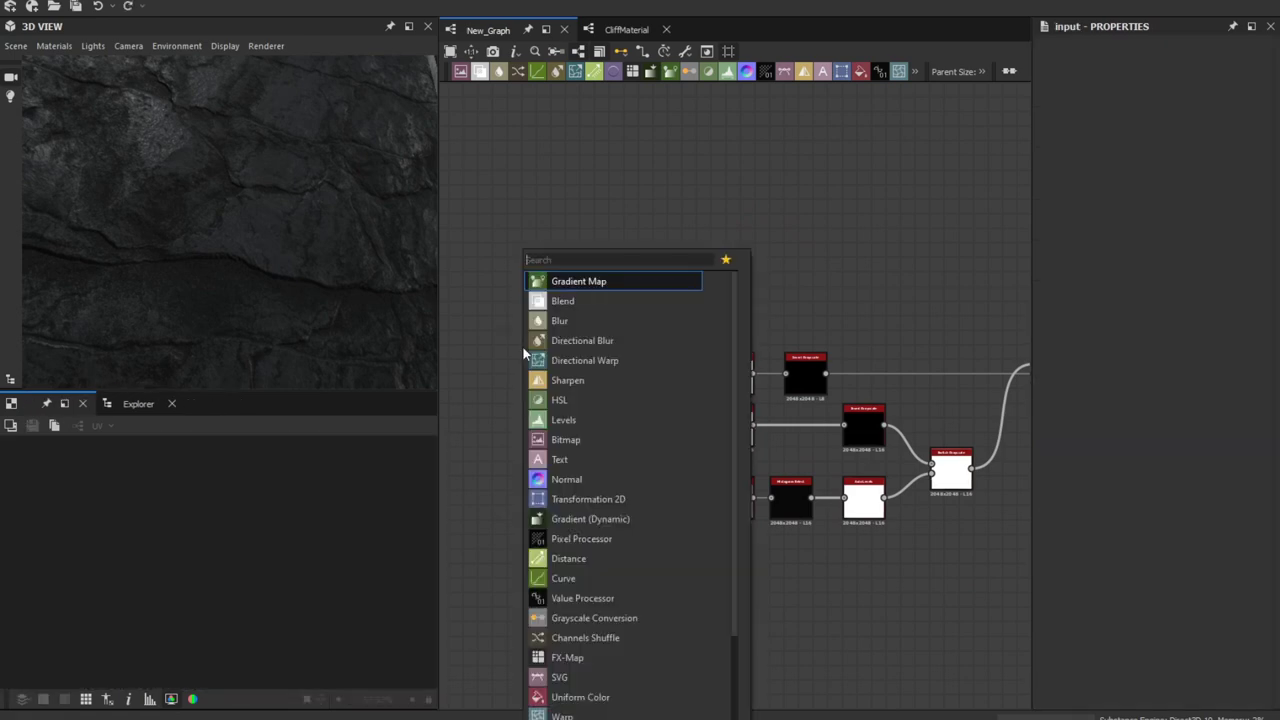
{"action": "type", "text": "inpu"}
{"action": "key", "text": "Down"}
{"action": "key", "text": "Return"}
{"action": "scroll", "coordinate": [523, 347], "scroll_direction": "up", "scroll_amount": 5}
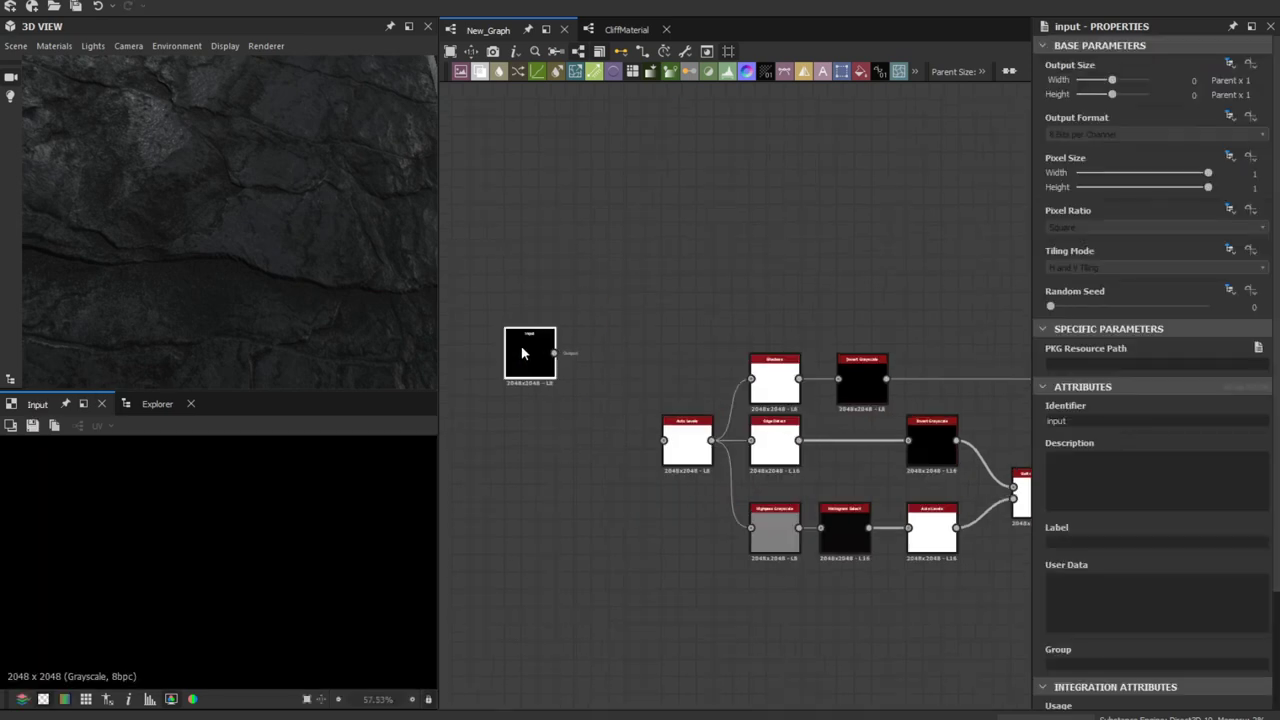
{"action": "left_click_drag", "start_coordinate": [523, 349], "coordinate": [817, 541]}
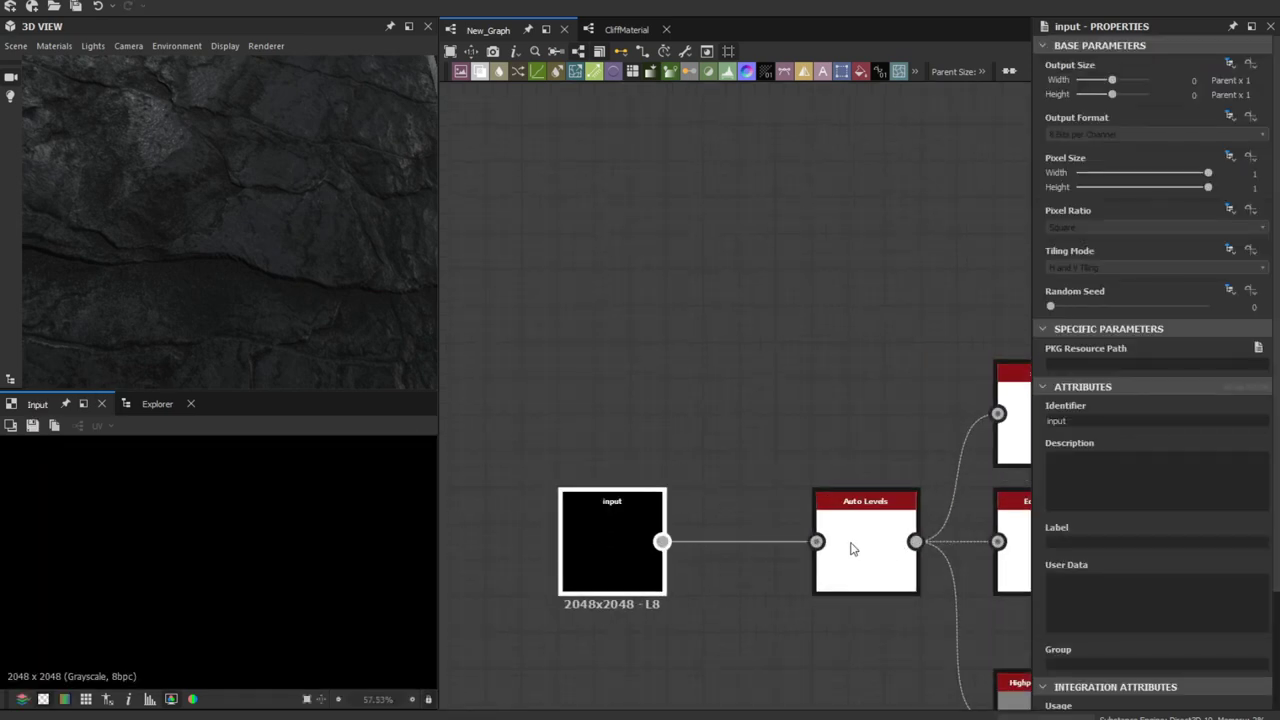
{"action": "scroll", "coordinate": [720, 500], "scroll_direction": "down", "scroll_amount": 2}
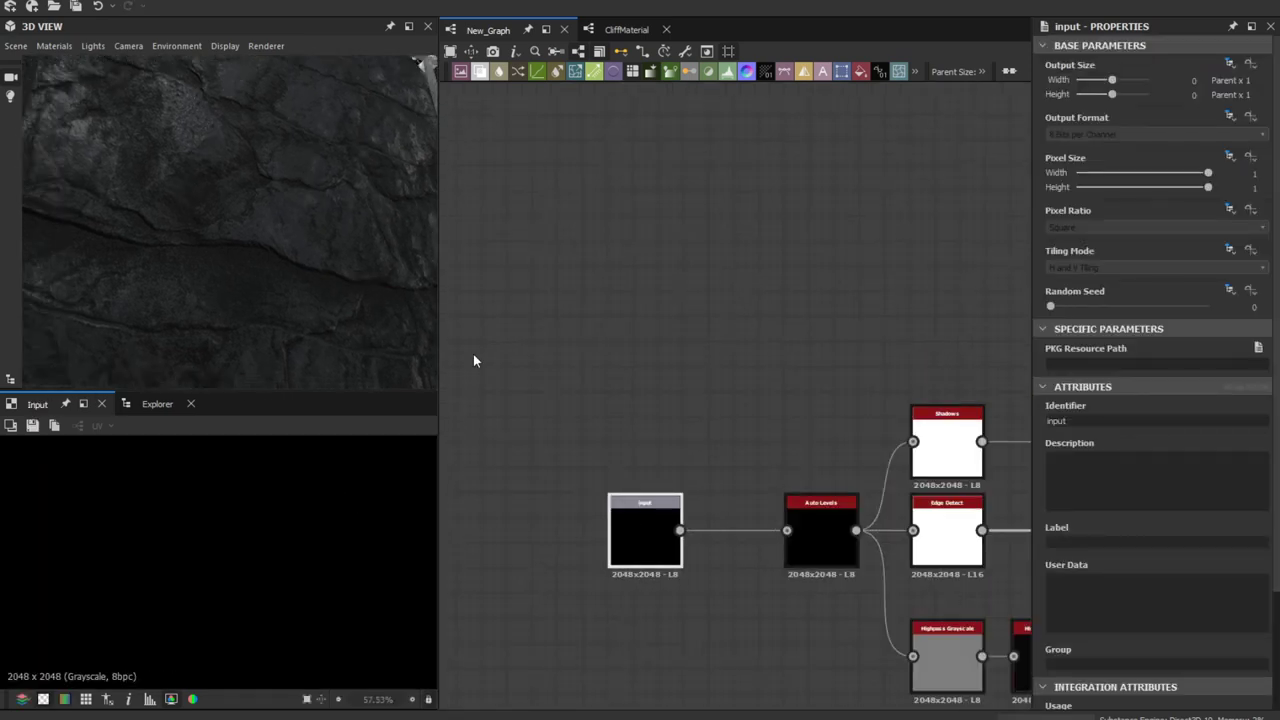
Add an Output node after the Switch Grayscale and connect the switch's output to it.
{"action": "scroll", "coordinate": [760, 320], "scroll_direction": "down", "scroll_amount": 4}
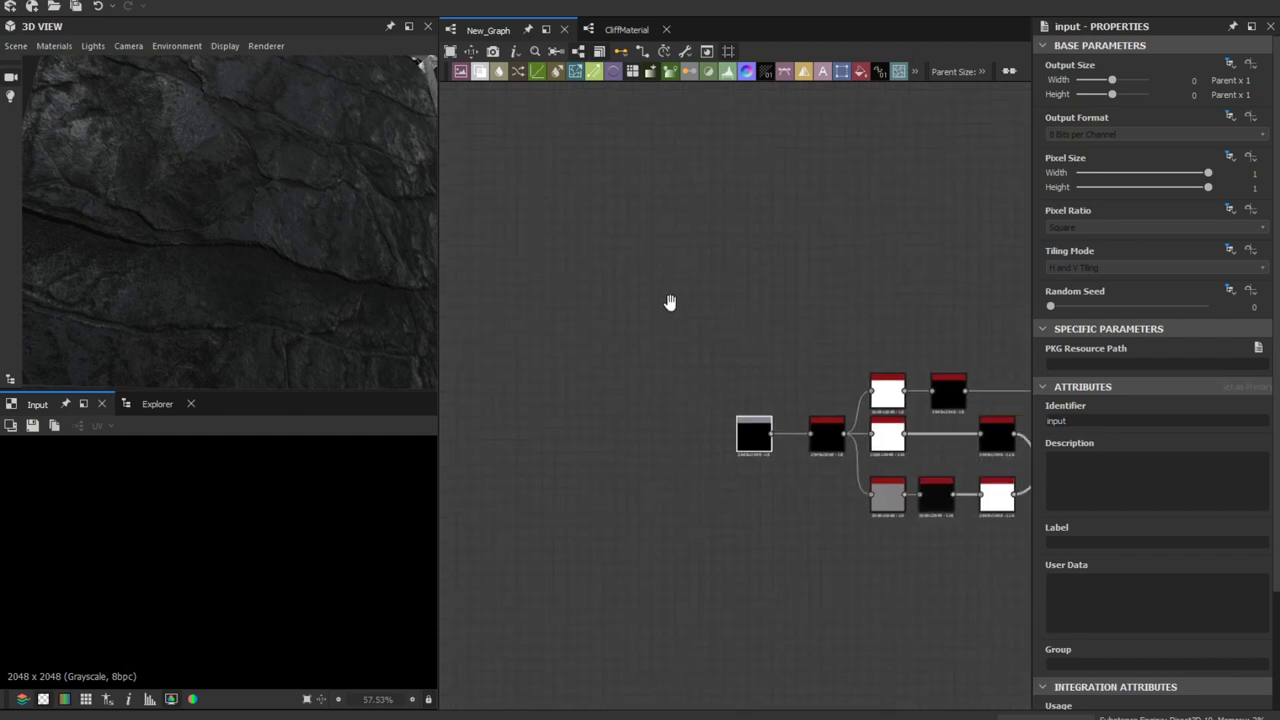
{"action": "scroll", "coordinate": [1166, 600], "scroll_direction": "down", "scroll_amount": 3}
{"action": "scroll", "coordinate": [1167, 598], "scroll_direction": "down", "scroll_amount": 1}
{"action": "middle_click_drag", "start_coordinate": [750, 320], "coordinate": [566, 314]}
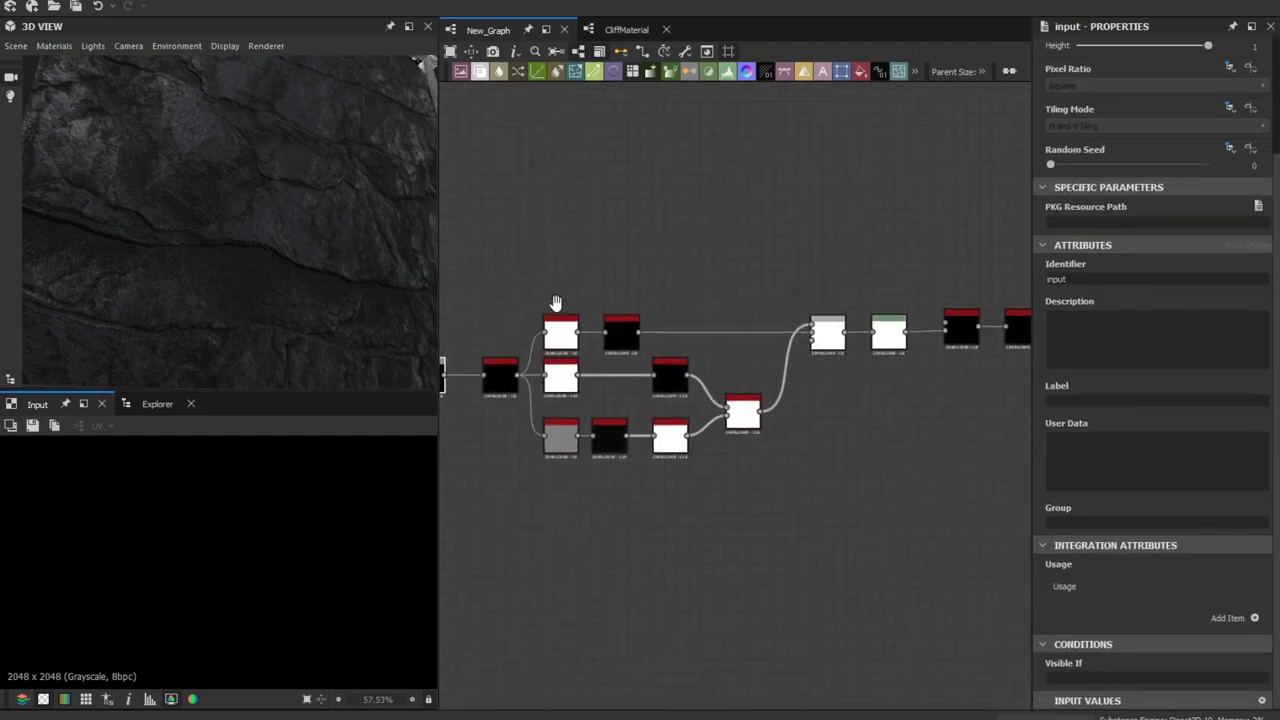
{"action": "scroll", "coordinate": [765, 309], "scroll_direction": "down", "scroll_amount": 4}
{"action": "middle_click_drag", "start_coordinate": [943, 279], "coordinate": [795, 309]}
{"action": "scroll", "coordinate": [795, 309], "scroll_direction": "up", "scroll_amount": 5}
{"action": "key", "text": "space"}
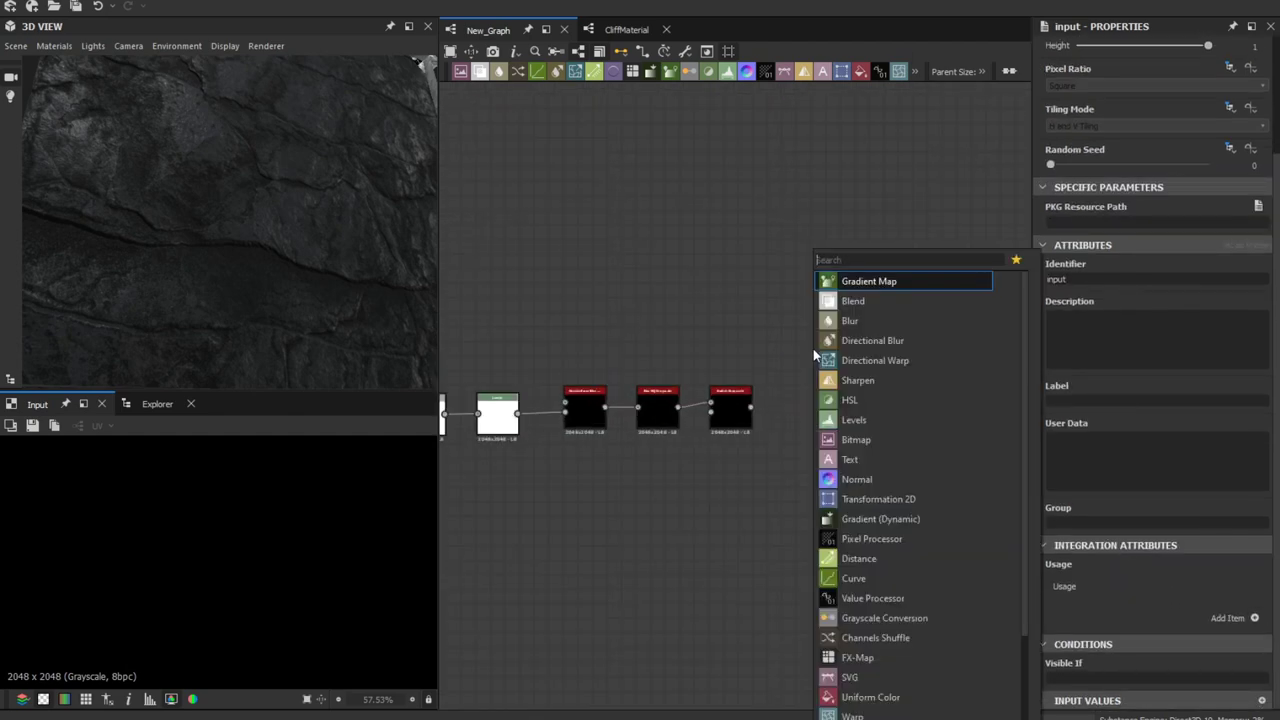
{"action": "type", "text": "output"}
{"action": "key", "text": "Return"}
{"action": "scroll", "coordinate": [813, 350], "scroll_direction": "up", "scroll_amount": 3}
{"action": "left_click_drag", "start_coordinate": [784, 349], "coordinate": [685, 470]}
{"action": "left_click_drag", "start_coordinate": [835, 332], "coordinate": [819, 454]}
{"action": "scroll", "coordinate": [730, 300], "scroll_direction": "down", "scroll_amount": 2}
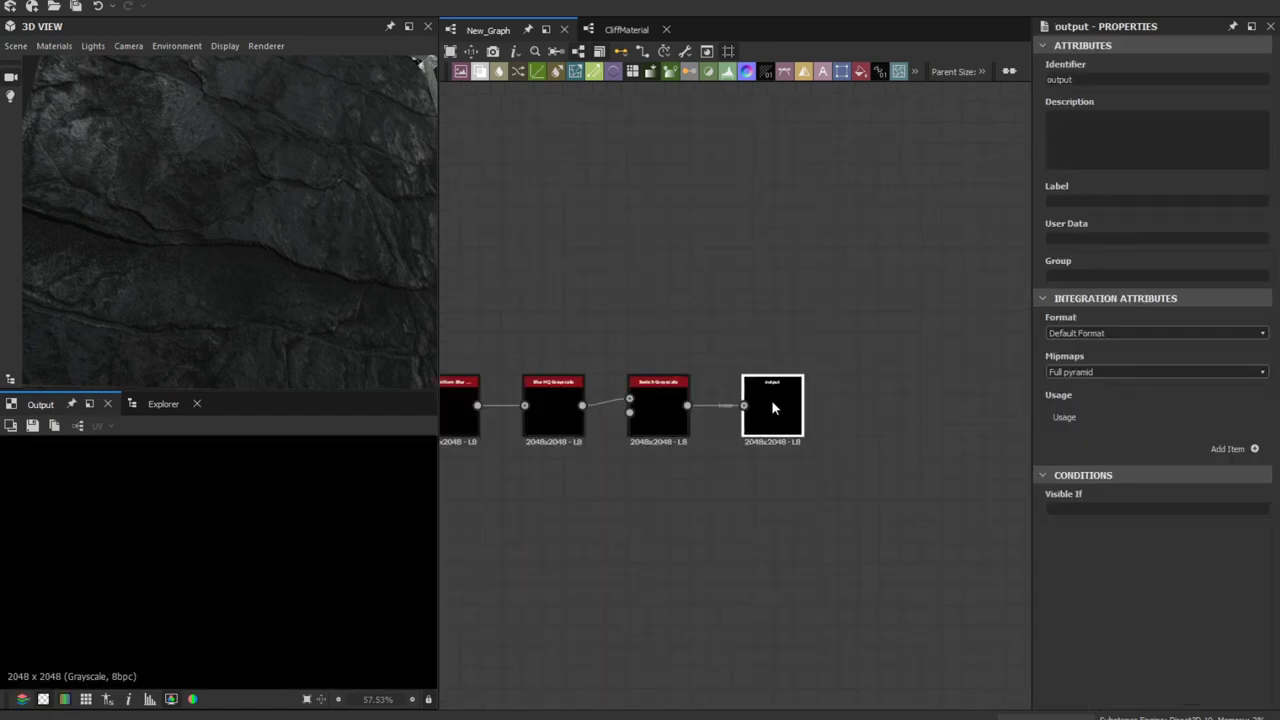
Move Auto Levels above the mask network and connect its output to the Switch Grayscale's second input.
{"action": "scroll", "coordinate": [771, 400], "scroll_direction": "up", "scroll_amount": 1}
{"action": "middle_click_drag", "start_coordinate": [657, 396], "coordinate": [821, 360]}
{"action": "left_click_drag", "start_coordinate": [764, 380], "coordinate": [612, 414]}
{"action": "scroll", "coordinate": [550, 485], "scroll_direction": "down", "scroll_amount": 5}
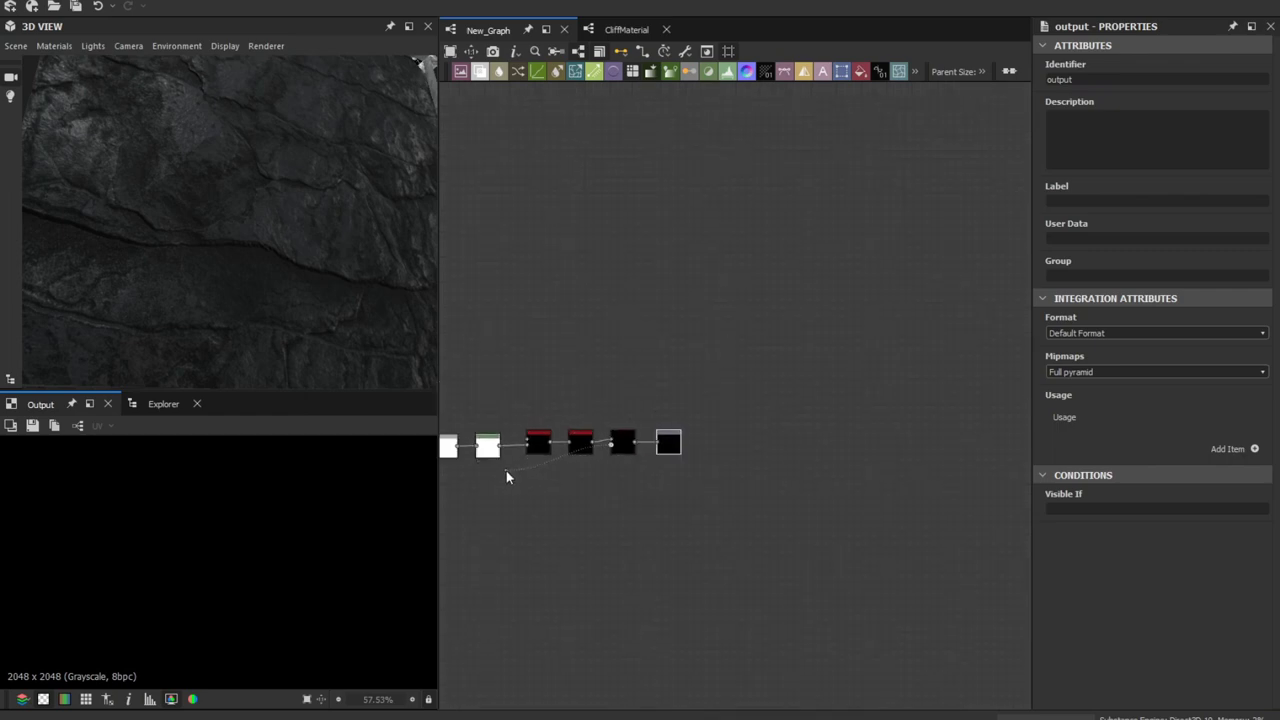
{"action": "middle_click_drag", "start_coordinate": [450, 396], "coordinate": [683, 374]}
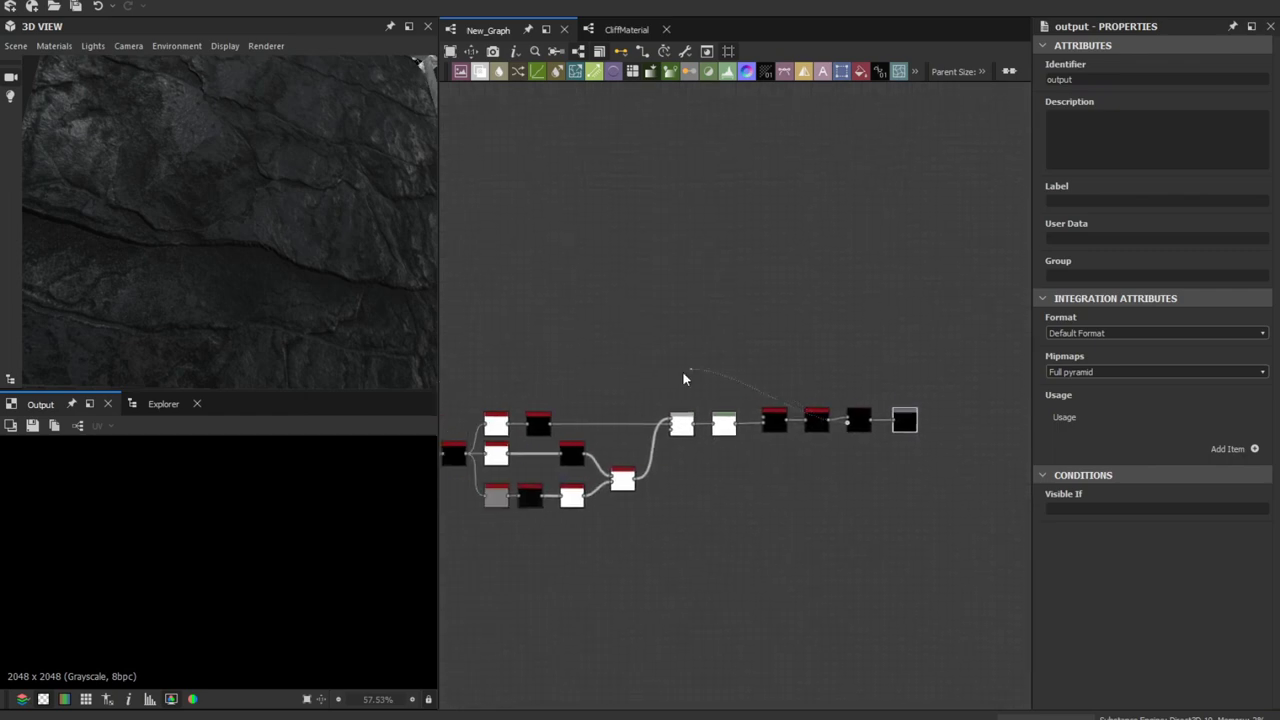
{"action": "left_click", "coordinate": [451, 451]}
{"action": "left_click_drag", "start_coordinate": [451, 451], "coordinate": [452, 349]}
{"action": "scroll", "coordinate": [833, 422], "scroll_direction": "up", "scroll_amount": 2}
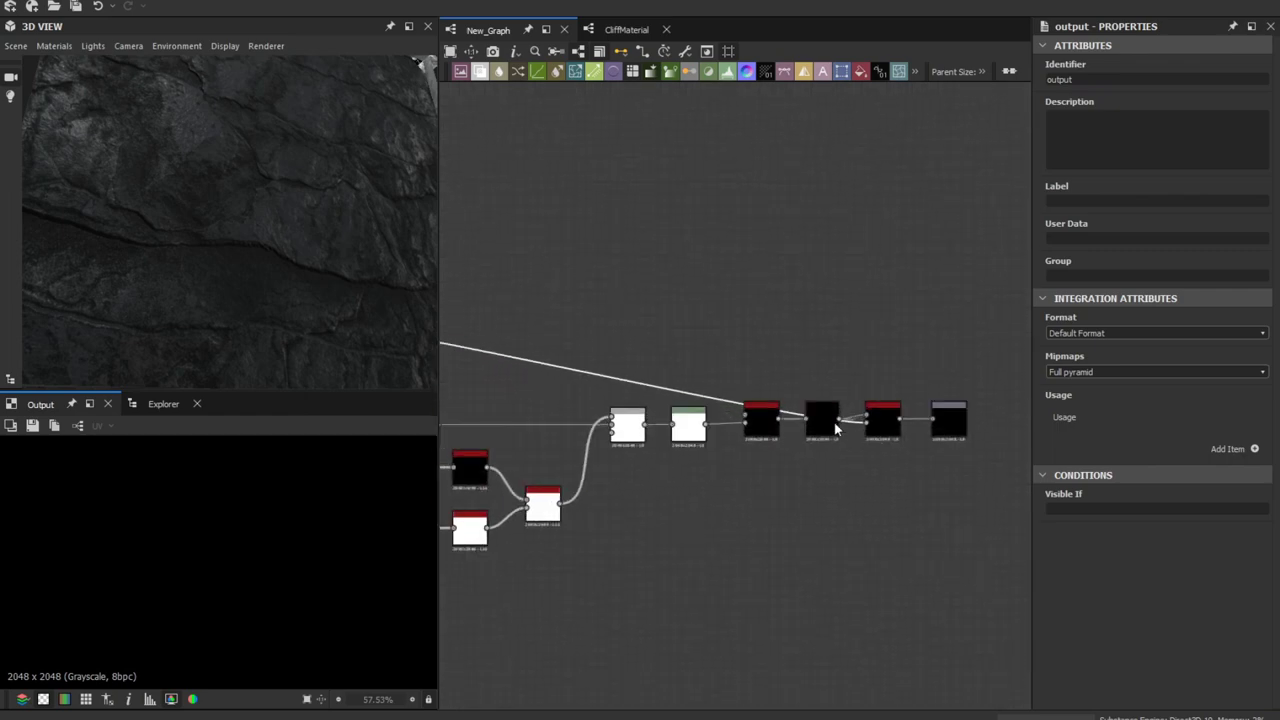
{"action": "scroll", "coordinate": [833, 421], "scroll_direction": "up", "scroll_amount": 3}
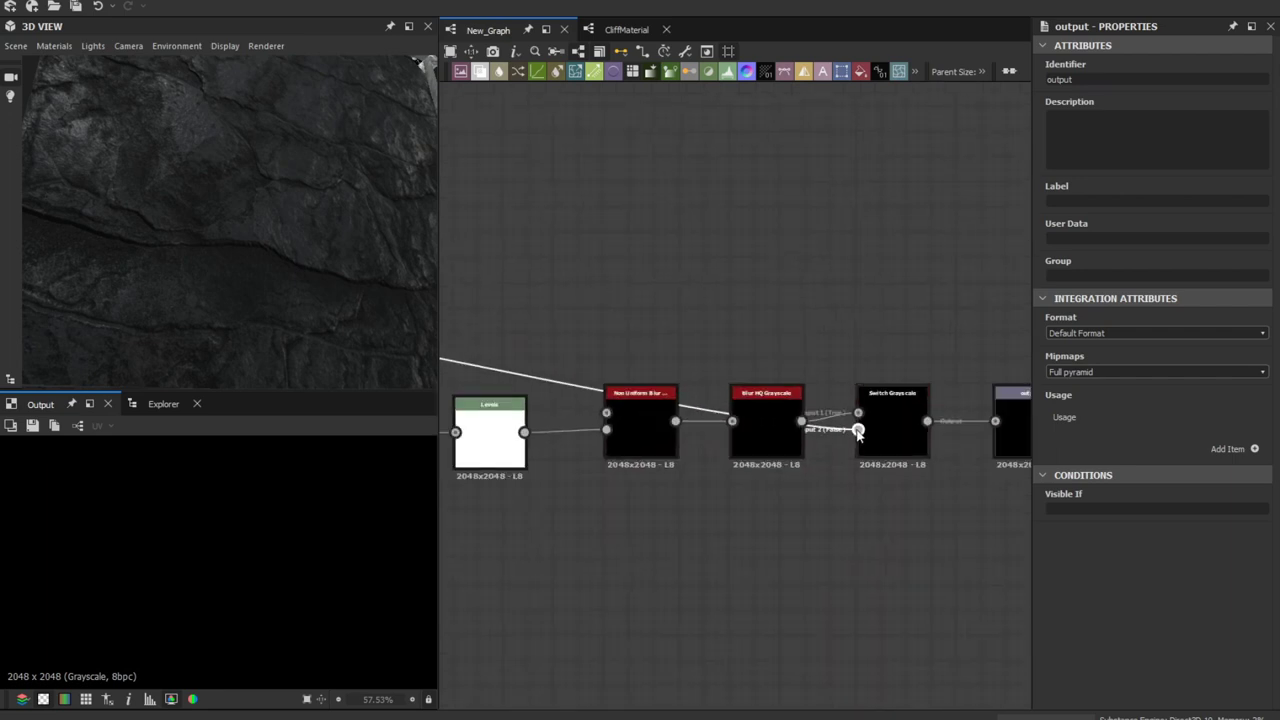
{"action": "scroll", "coordinate": [857, 432], "scroll_direction": "down", "scroll_amount": 3}
Delete the Switch Grayscale so that Blur HQ Grayscale feeds the Output node directly.
{"action": "left_click", "coordinate": [866, 436]}
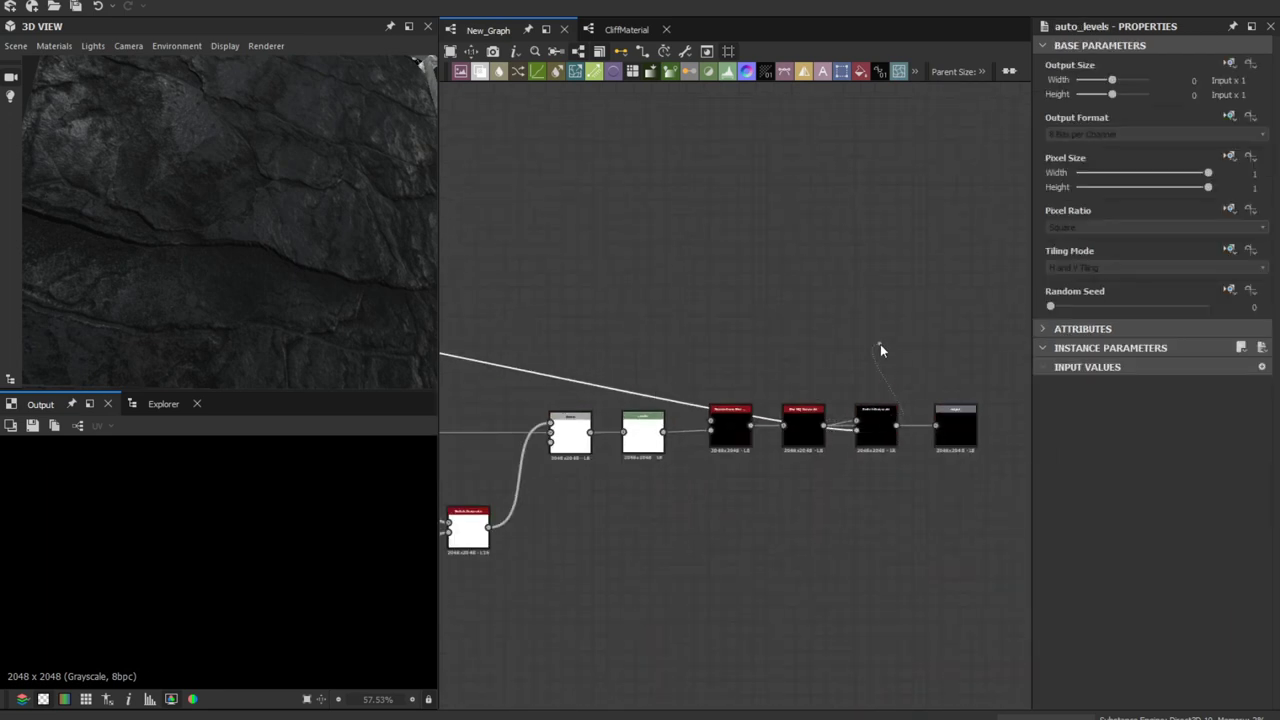
{"action": "right_click", "coordinate": [879, 346]}
{"action": "left_click", "coordinate": [860, 388]}
{"action": "left_click_drag", "start_coordinate": [876, 413], "coordinate": [870, 356]}
{"action": "key", "text": "Delete"}
Connect the Input node's output to the first input of the Non Uniform Blur Grayscale.
{"action": "left_click", "coordinate": [803, 415]}
{"action": "scroll", "coordinate": [785, 405], "scroll_direction": "down", "scroll_amount": 2}
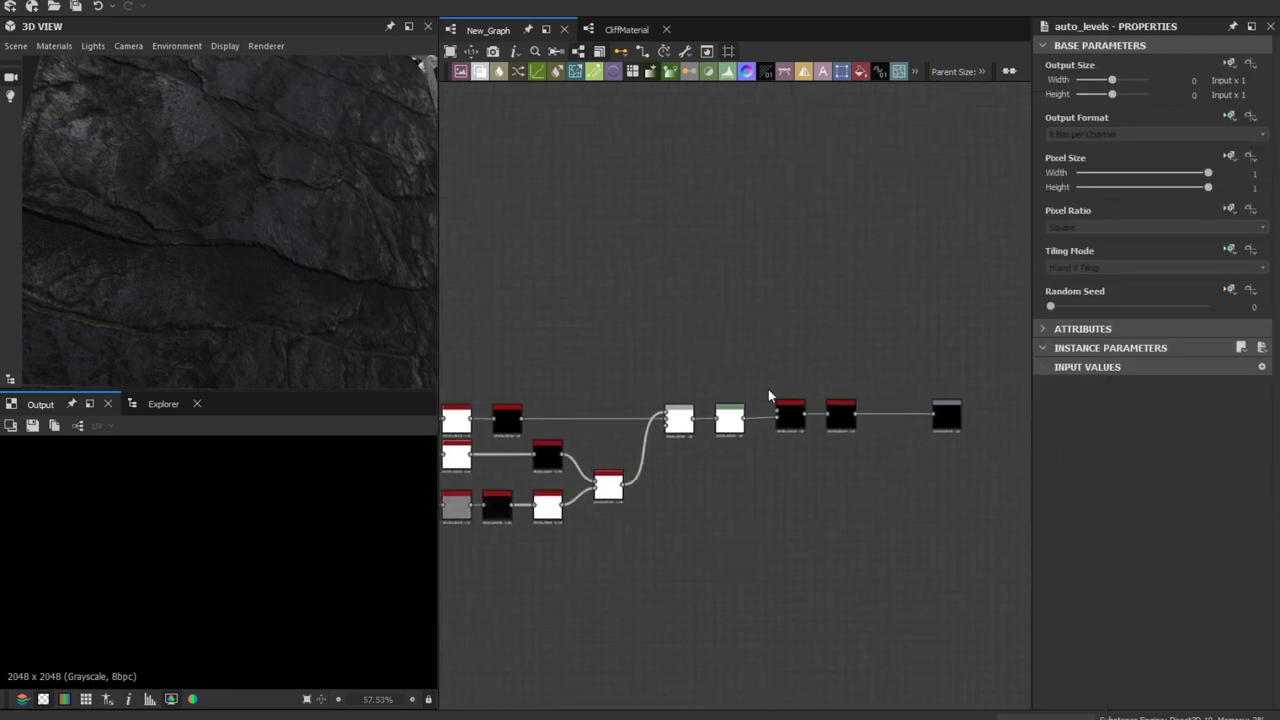
{"action": "left_click", "coordinate": [776, 412]}
{"action": "middle_click_drag", "start_coordinate": [584, 322], "coordinate": [776, 313]}
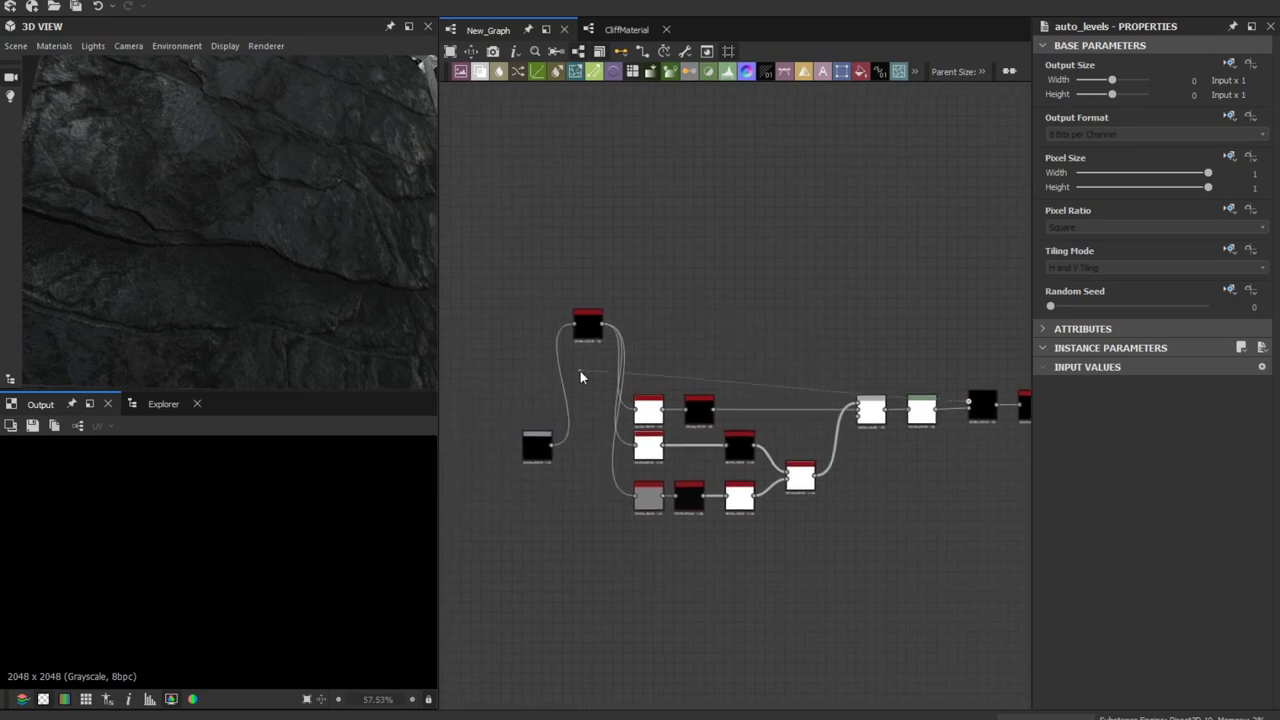
{"action": "left_click_drag", "start_coordinate": [588, 328], "coordinate": [537, 345]}
Arrange the Input, blur and Output nodes in a row above the mask network, with Auto Levels beside its branches.
{"action": "left_click_drag", "start_coordinate": [982, 404], "coordinate": [982, 348]}
{"action": "middle_click_drag", "start_coordinate": [980, 350], "coordinate": [806, 350]}
{"action": "left_click_drag", "start_coordinate": [988, 343], "coordinate": [870, 323]}
{"action": "scroll", "coordinate": [575, 305], "scroll_direction": "down", "scroll_amount": 1}
{"action": "middle_click_drag", "start_coordinate": [570, 304], "coordinate": [749, 297]}
{"action": "left_click", "coordinate": [622, 401]}
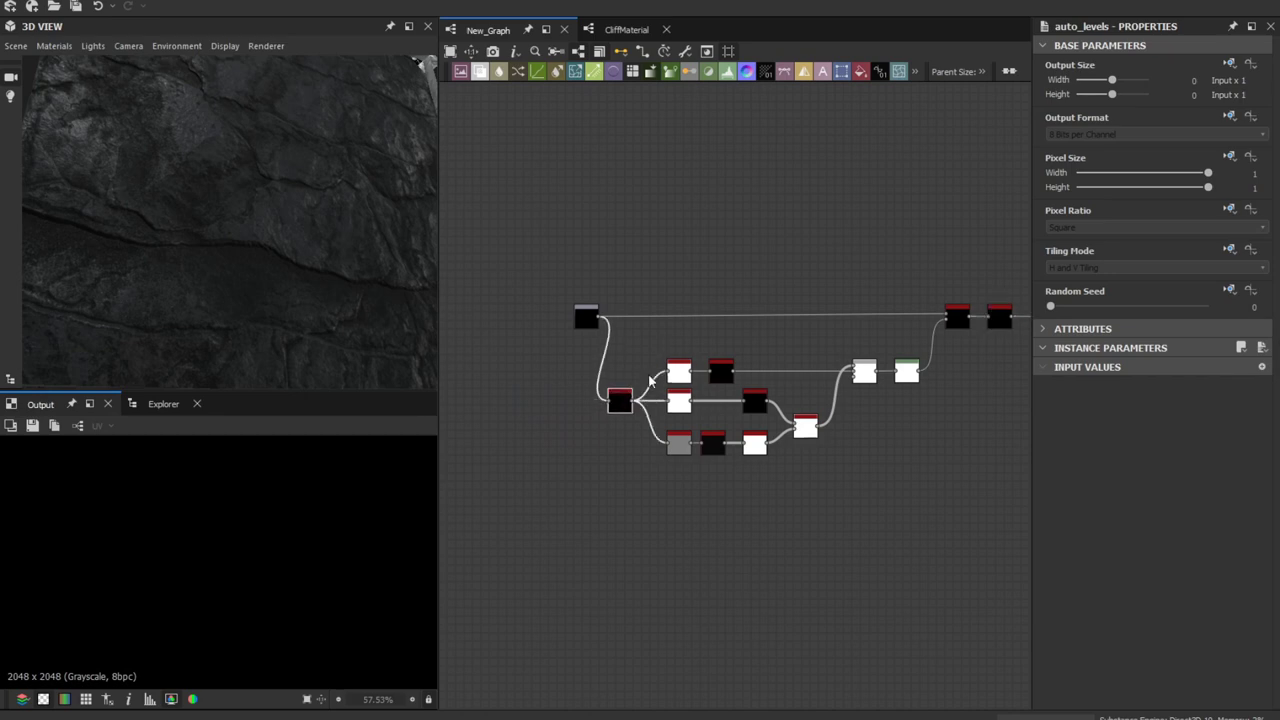
{"action": "mouse_move", "coordinate": [588, 318]}
{"action": "left_mouse_down"}
{"action": "mouse_move", "coordinate": [545, 318]}
{"action": "mouse_move", "coordinate": [565, 311]}
{"action": "left_mouse_up"}
{"action": "scroll", "coordinate": [685, 302], "scroll_direction": "down", "scroll_amount": 2}
{"action": "scroll", "coordinate": [671, 313], "scroll_direction": "up", "scroll_amount": 1}
{"action": "left_click", "coordinate": [640, 320]}
{"action": "middle_click_drag", "start_coordinate": [895, 312], "coordinate": [858, 324]}
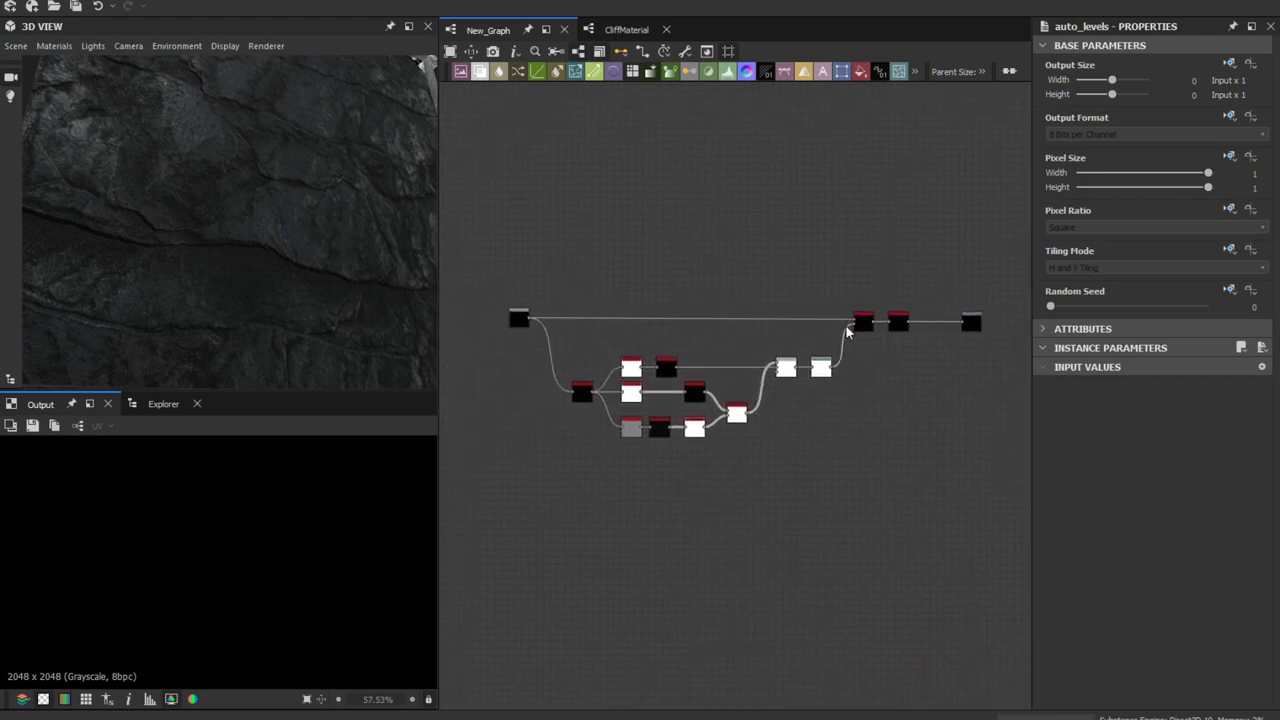
Add an Input Color node and place it directly above the existing grayscale Input node.
{"action": "middle_click_drag", "start_coordinate": [851, 368], "coordinate": [839, 366]}
{"action": "right_click", "coordinate": [487, 223]}
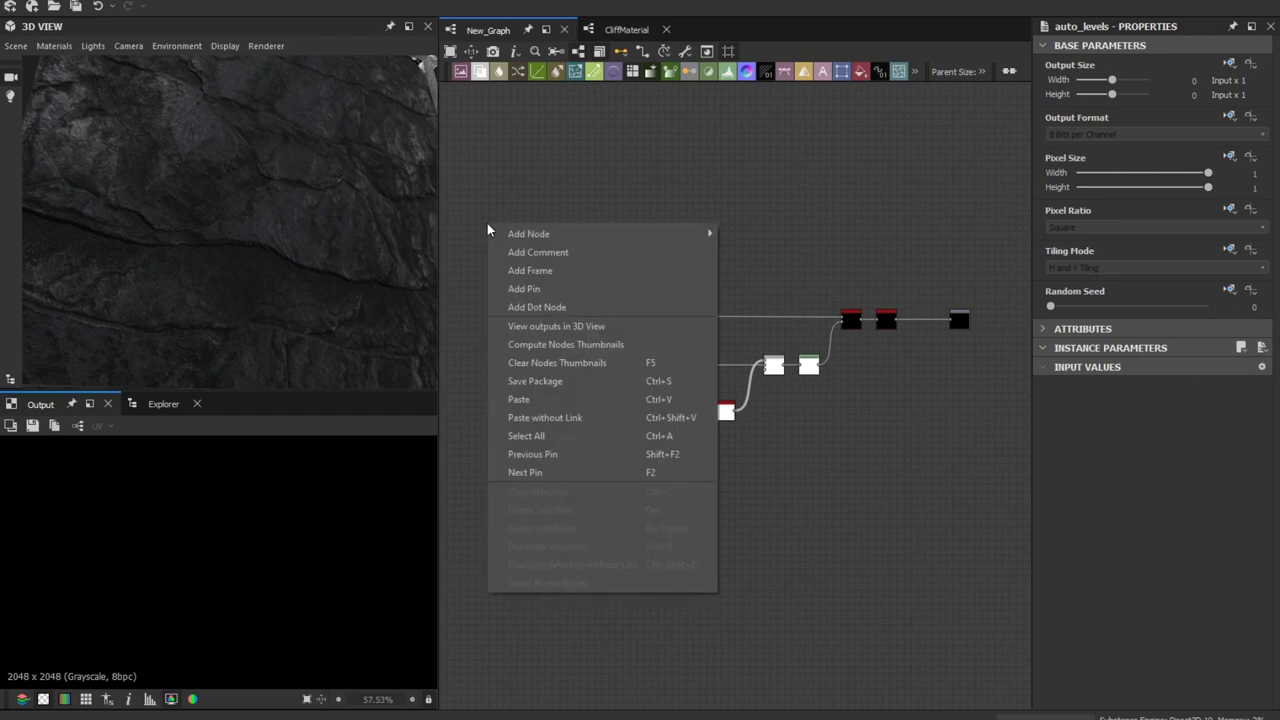
{"action": "left_click", "coordinate": [459, 193]}
{"action": "key", "text": "space"}
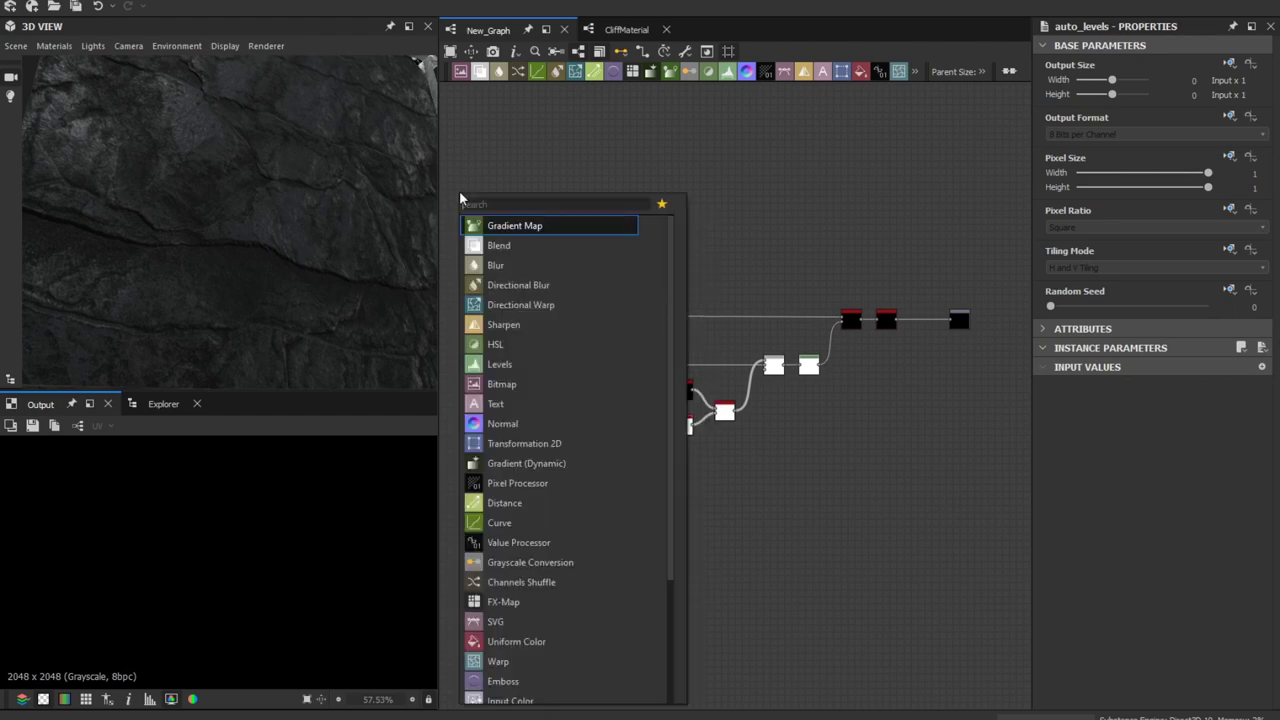
{"action": "type", "text": "in"}
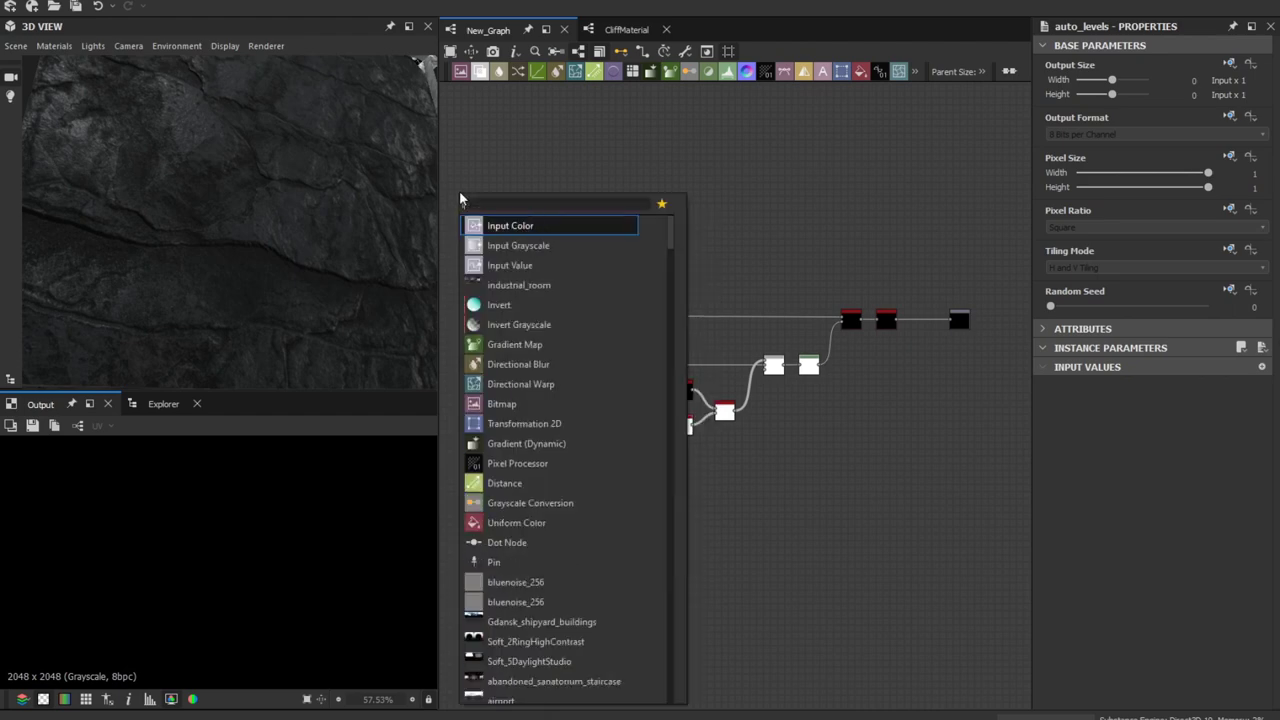
{"action": "type", "text": "put"}
{"action": "key", "text": "Return"}
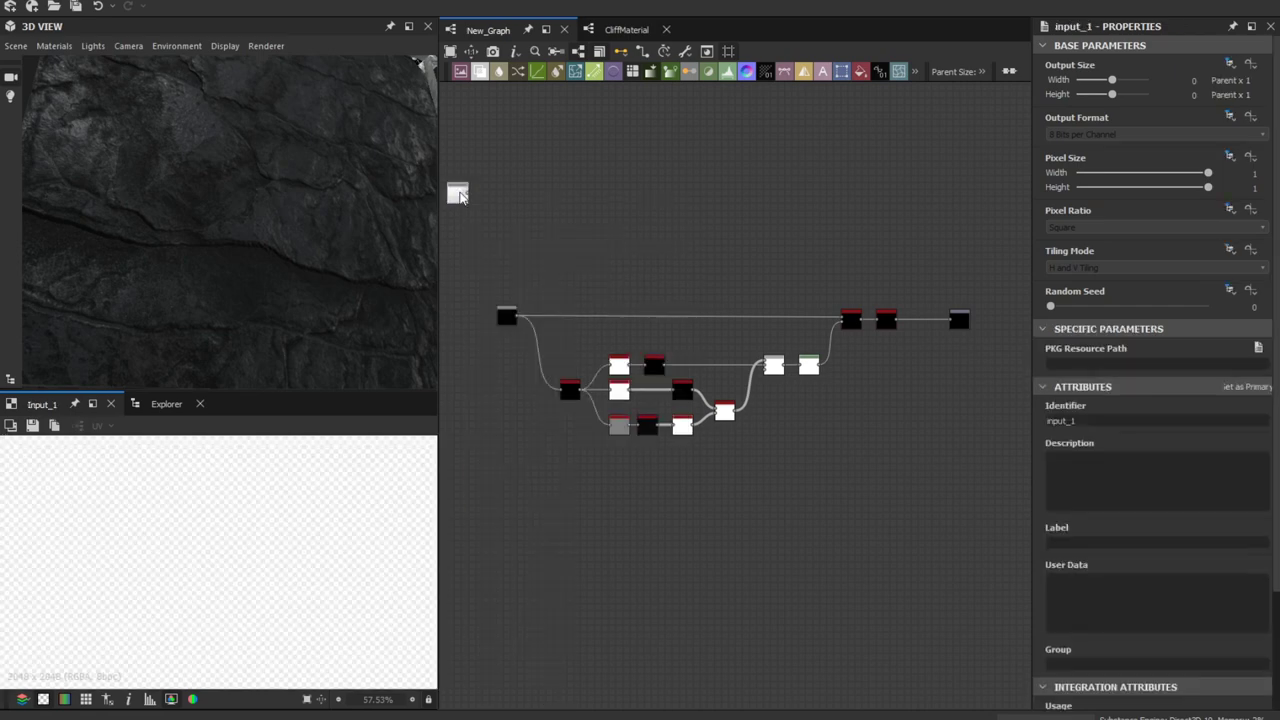
{"action": "left_click_drag", "start_coordinate": [459, 192], "coordinate": [501, 282]}
{"action": "scroll", "coordinate": [525, 275], "scroll_direction": "up", "scroll_amount": 5}
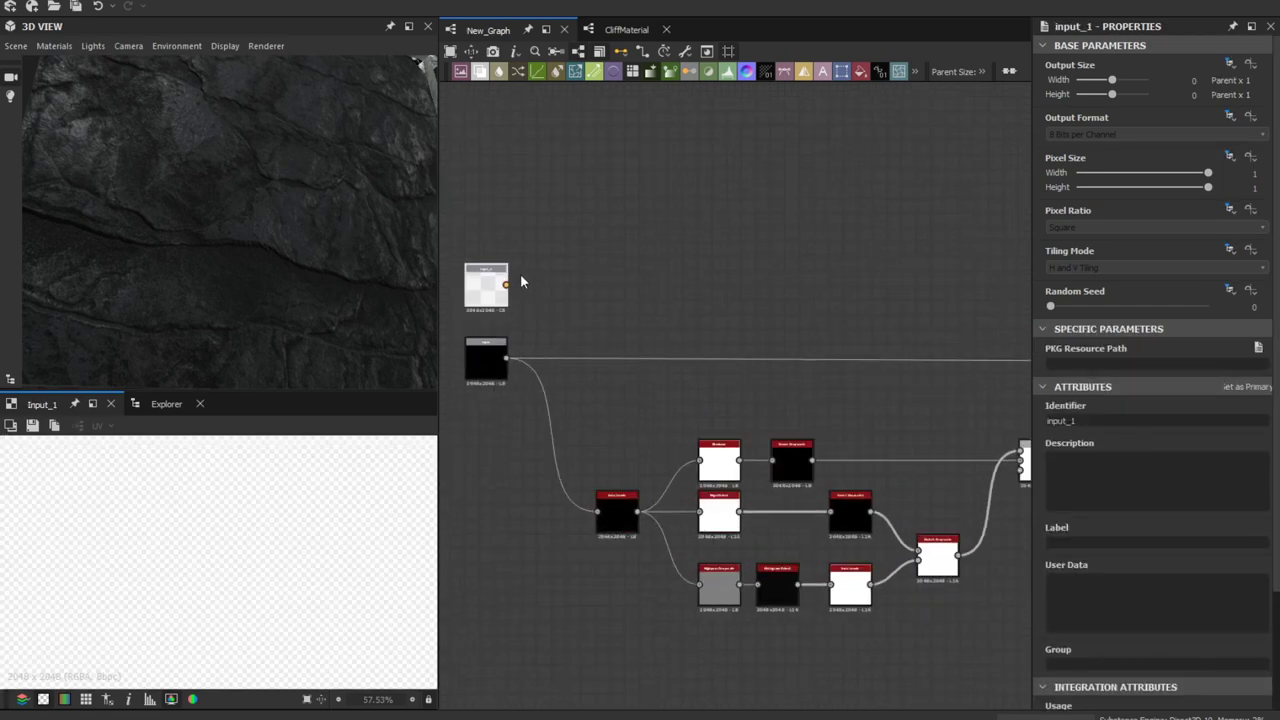
{"action": "scroll", "coordinate": [1208, 484], "scroll_direction": "down", "scroll_amount": 3}
{"action": "scroll", "coordinate": [1208, 484], "scroll_direction": "down", "scroll_amount": 1}
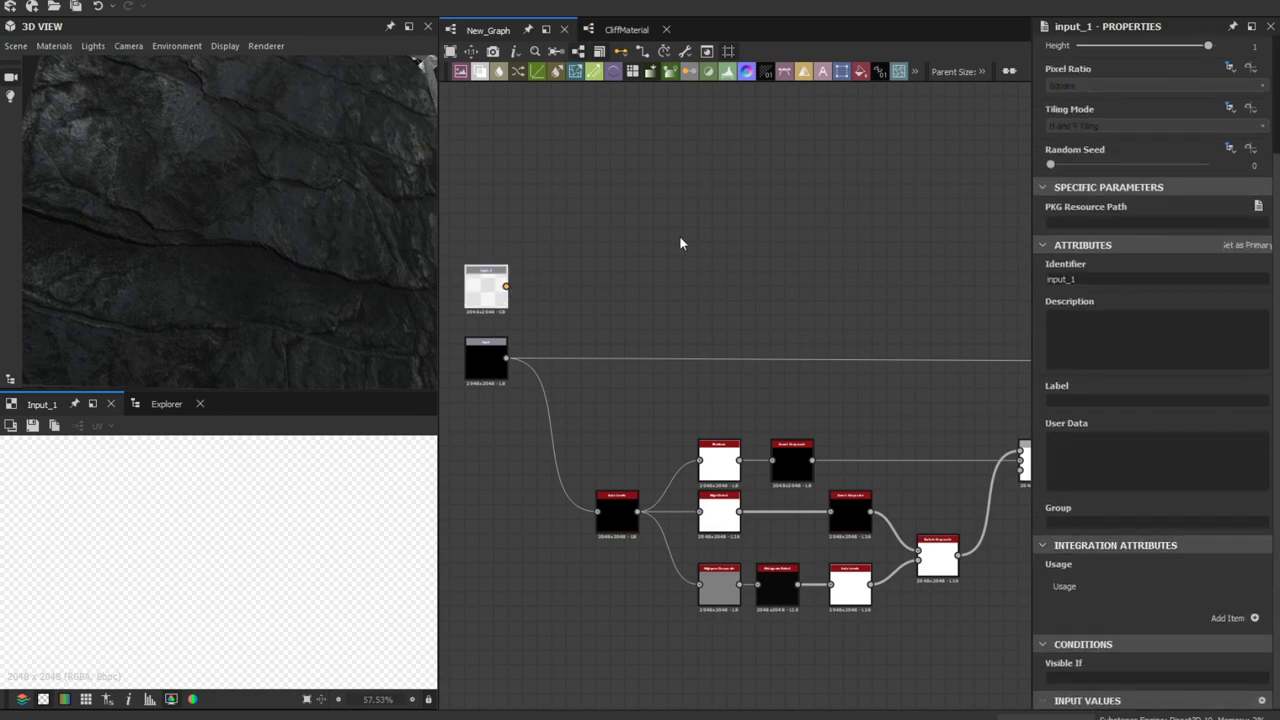
Add a Non Uniform Blur above the grayscale blur, with the color input as source and Levels as its second input.
{"action": "scroll", "coordinate": [576, 220], "scroll_direction": "down", "scroll_amount": 4}
{"action": "scroll", "coordinate": [640, 248], "scroll_direction": "up", "scroll_amount": 2}
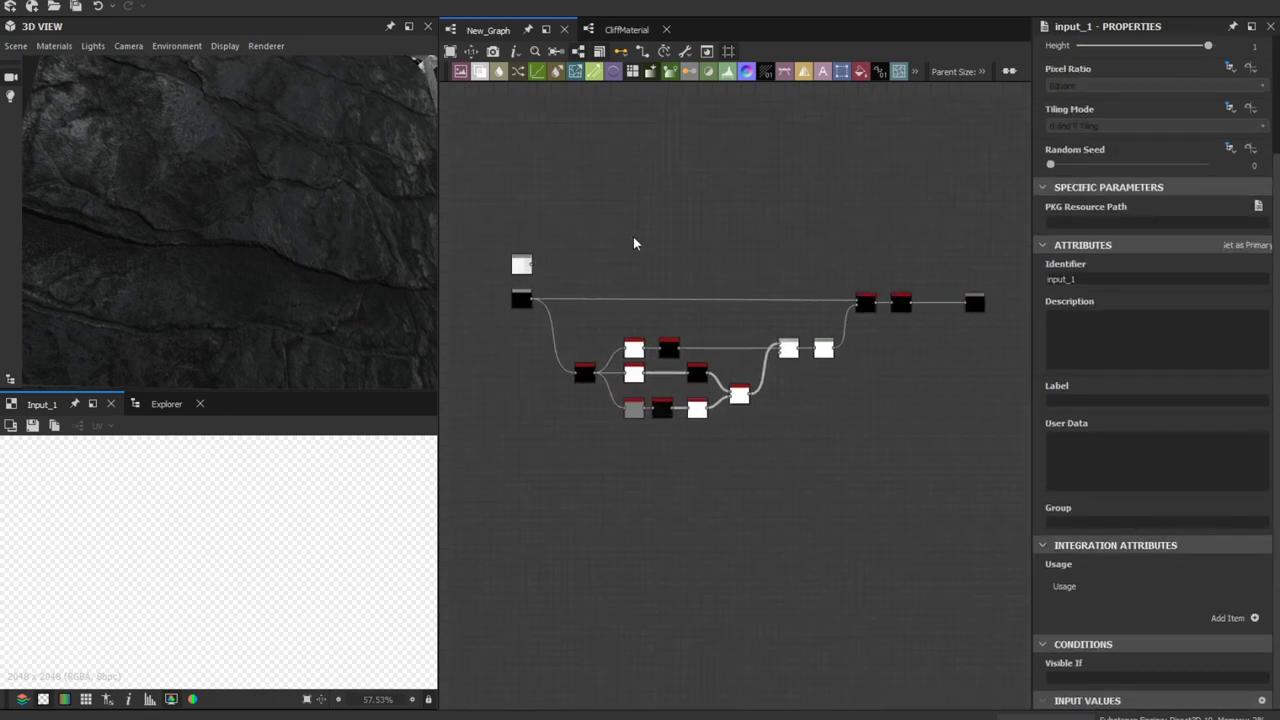
{"action": "key", "text": "space"}
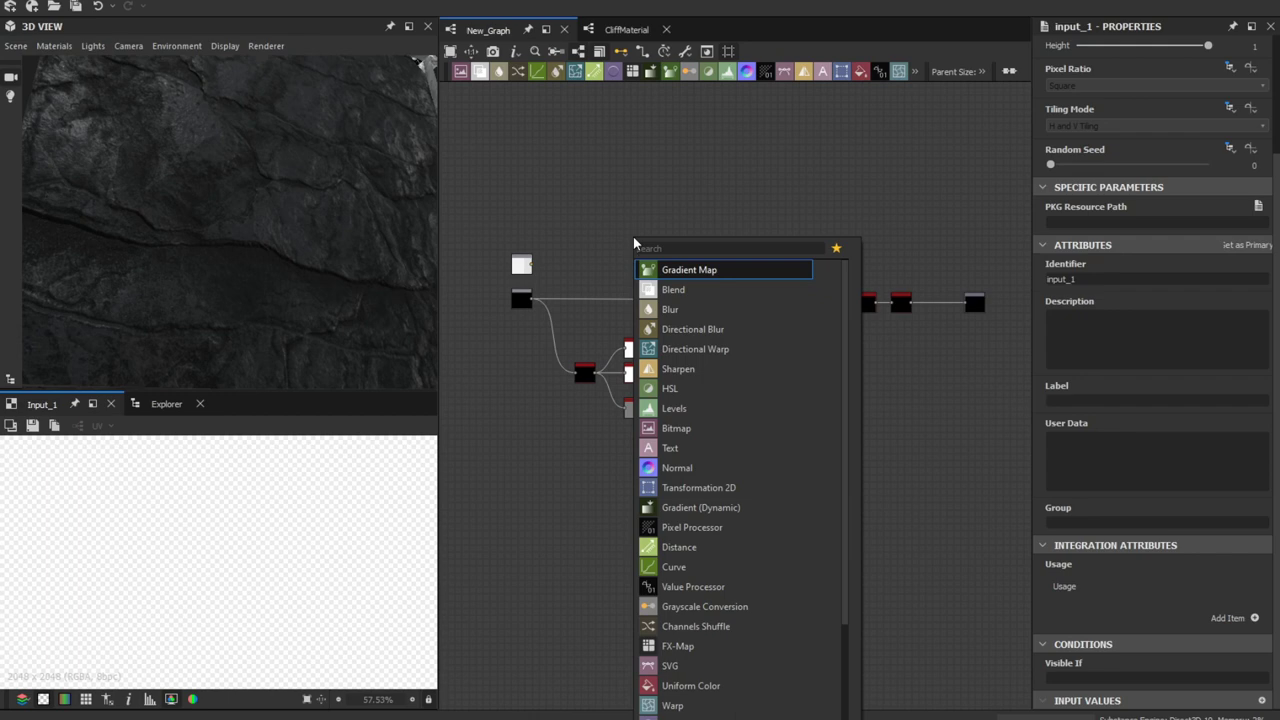
{"action": "type", "text": "non uniform"}
{"action": "key", "text": "Return"}
{"action": "scroll", "coordinate": [633, 241], "scroll_direction": "up", "scroll_amount": 1}
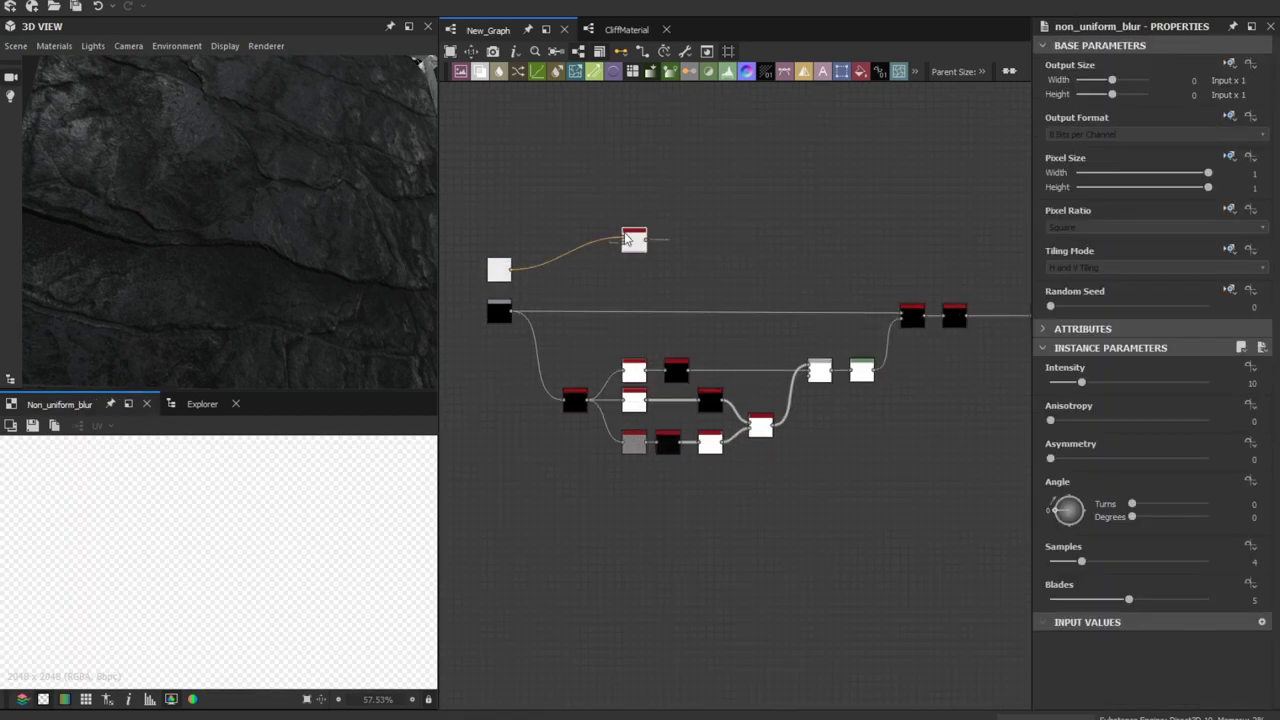
{"action": "scroll", "coordinate": [621, 243], "scroll_direction": "up", "scroll_amount": 5}
{"action": "left_click_drag", "start_coordinate": [643, 236], "coordinate": [900, 252]}
{"action": "scroll", "coordinate": [664, 264], "scroll_direction": "down", "scroll_amount": 7}
{"action": "scroll", "coordinate": [823, 344], "scroll_direction": "up", "scroll_amount": 3}
{"action": "left_click_drag", "start_coordinate": [828, 387], "coordinate": [866, 237]}
Set the color Non Uniform Blur's Intensity to 0.45, Samples to 16 and Blades to 9, and shift the node slightly.
{"action": "left_click", "coordinate": [1205, 600]}
{"action": "left_click", "coordinate": [1051, 384]}
{"action": "left_click", "coordinate": [1254, 383]}
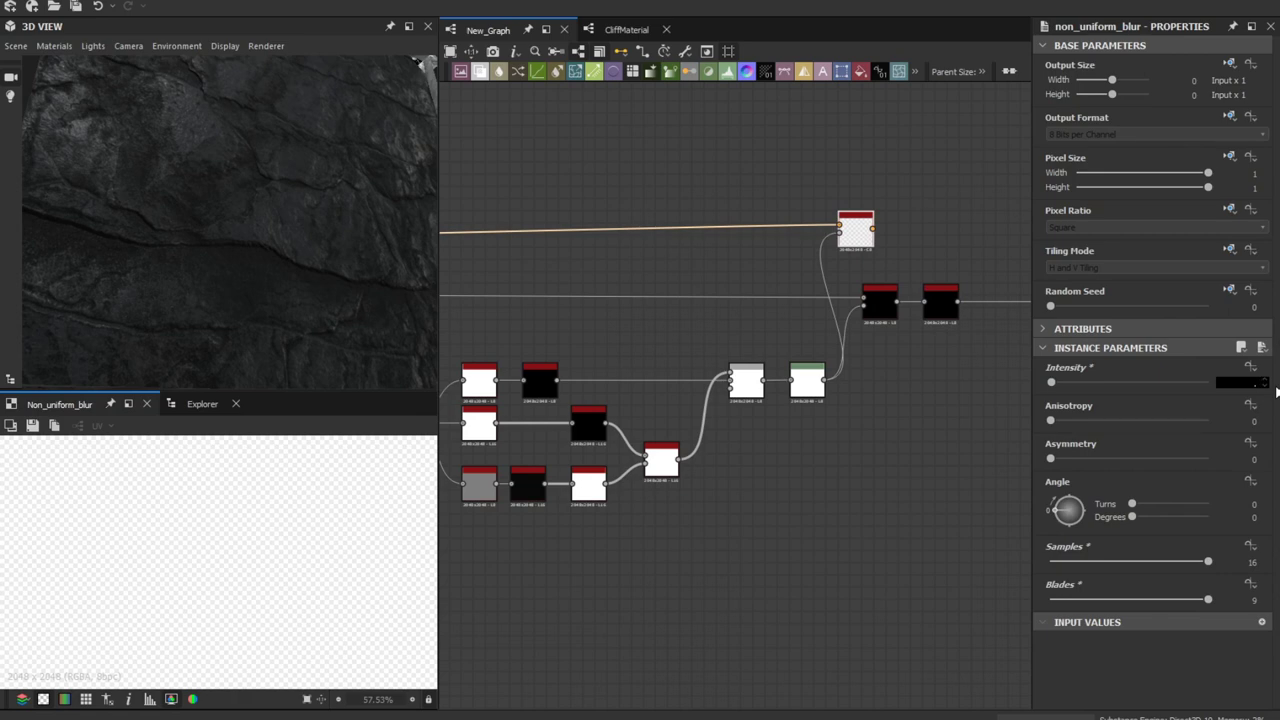
{"action": "type", "text": ".45"}
{"action": "key", "text": "Return"}
{"action": "left_click_drag", "start_coordinate": [855, 237], "coordinate": [880, 237]}
{"action": "middle_click_drag", "start_coordinate": [880, 237], "coordinate": [823, 237]}
Add an Output node and connect the color Non Uniform Blur's output to it.
{"action": "key", "text": "space"}
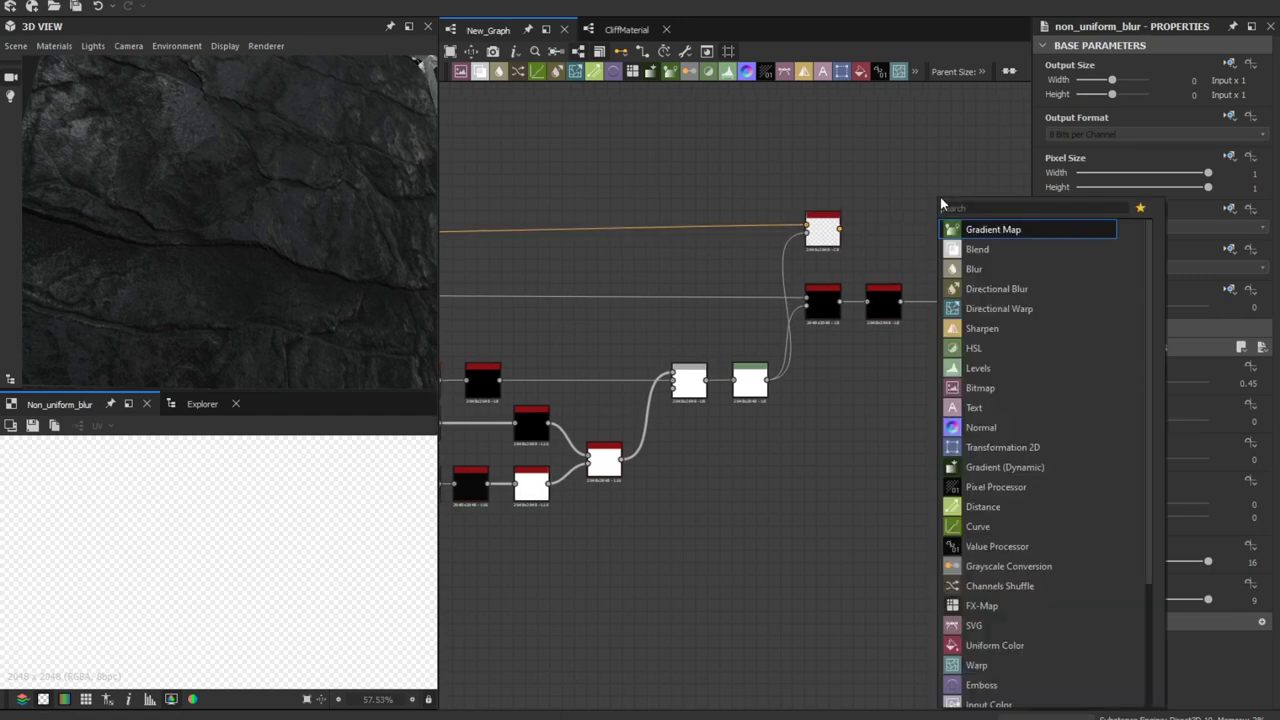
{"action": "type", "text": "out"}
{"action": "key", "text": "Return"}
{"action": "left_click_drag", "start_coordinate": [940, 200], "coordinate": [952, 222]}
{"action": "left_click_drag", "start_coordinate": [841, 228], "coordinate": [1012, 233]}
{"action": "middle_click_drag", "start_coordinate": [1010, 232], "coordinate": [952, 228]}
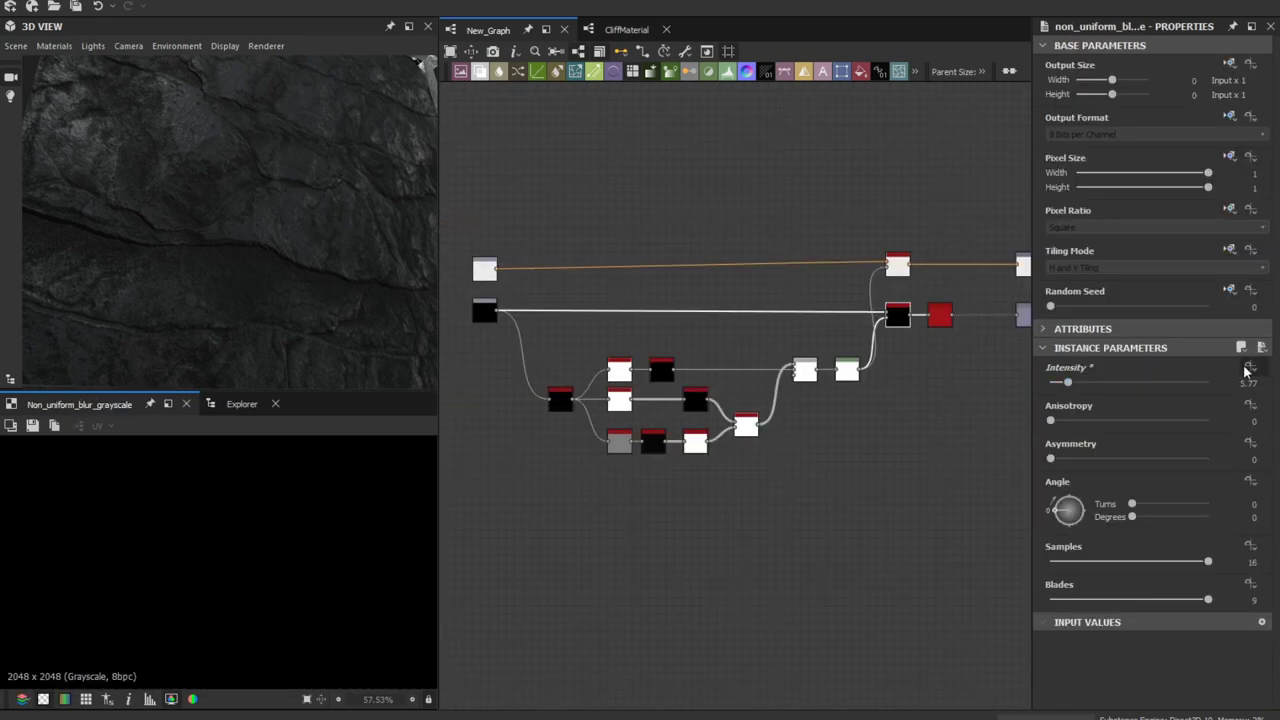
{"action": "left_click", "coordinate": [1248, 369]}
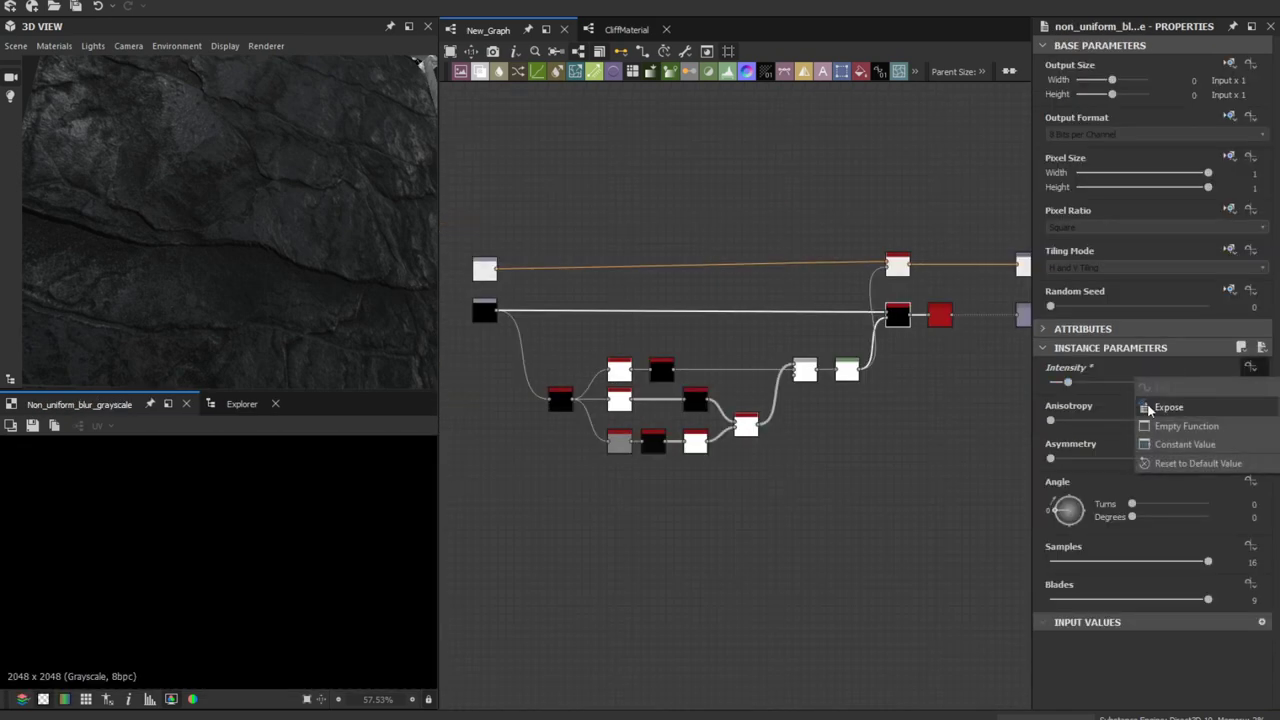
{"action": "left_click", "coordinate": [917, 388]}
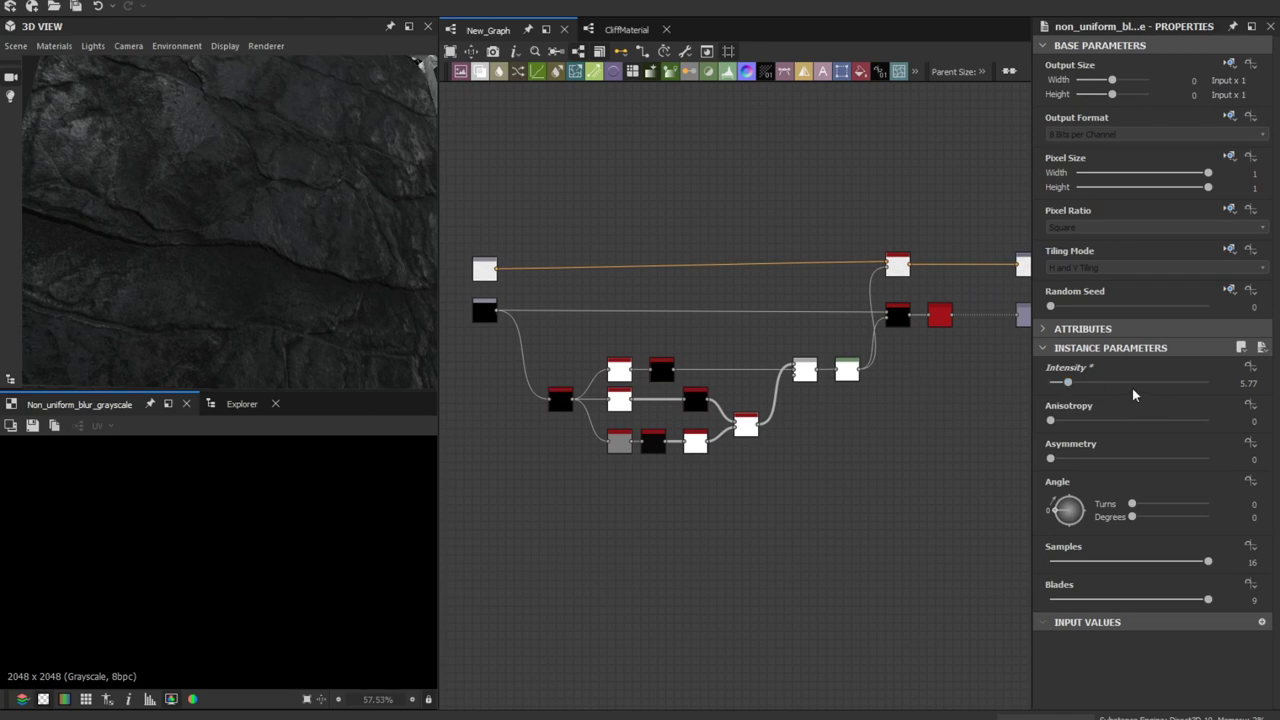
{"action": "scroll", "coordinate": [876, 333], "scroll_direction": "up", "scroll_amount": 6}
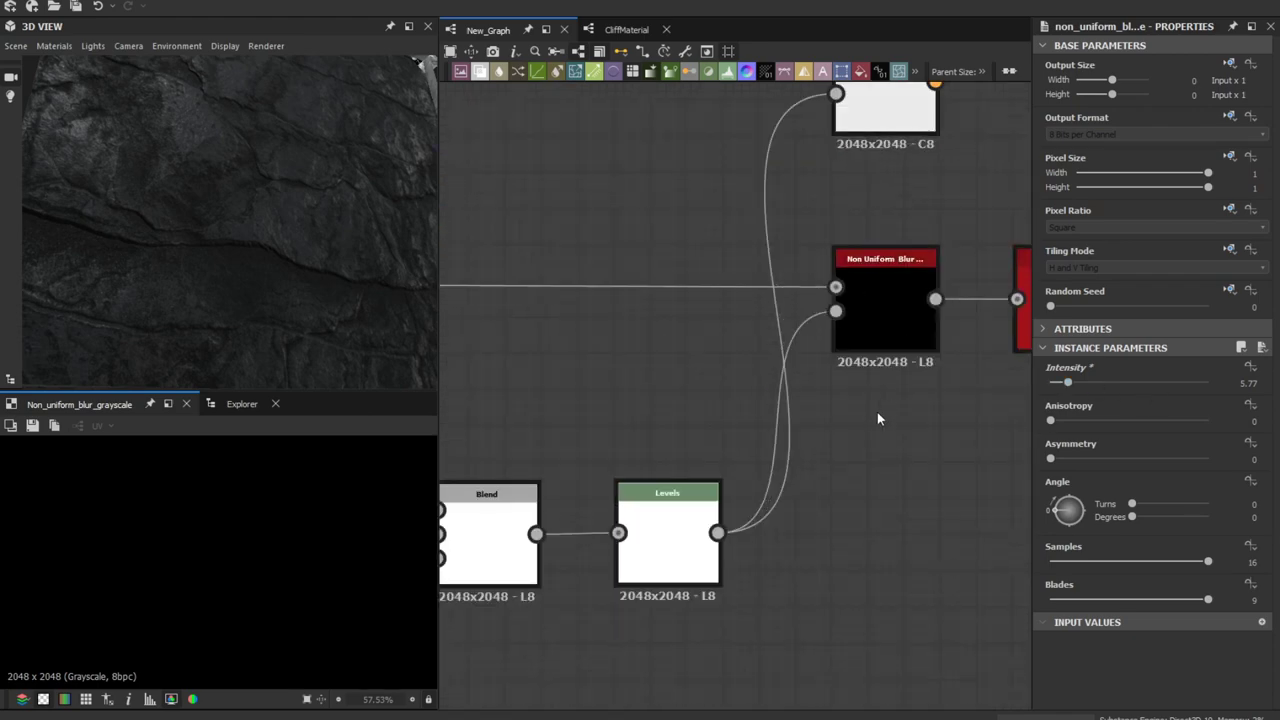
{"action": "middle_click_drag", "start_coordinate": [877, 419], "coordinate": [802, 427]}
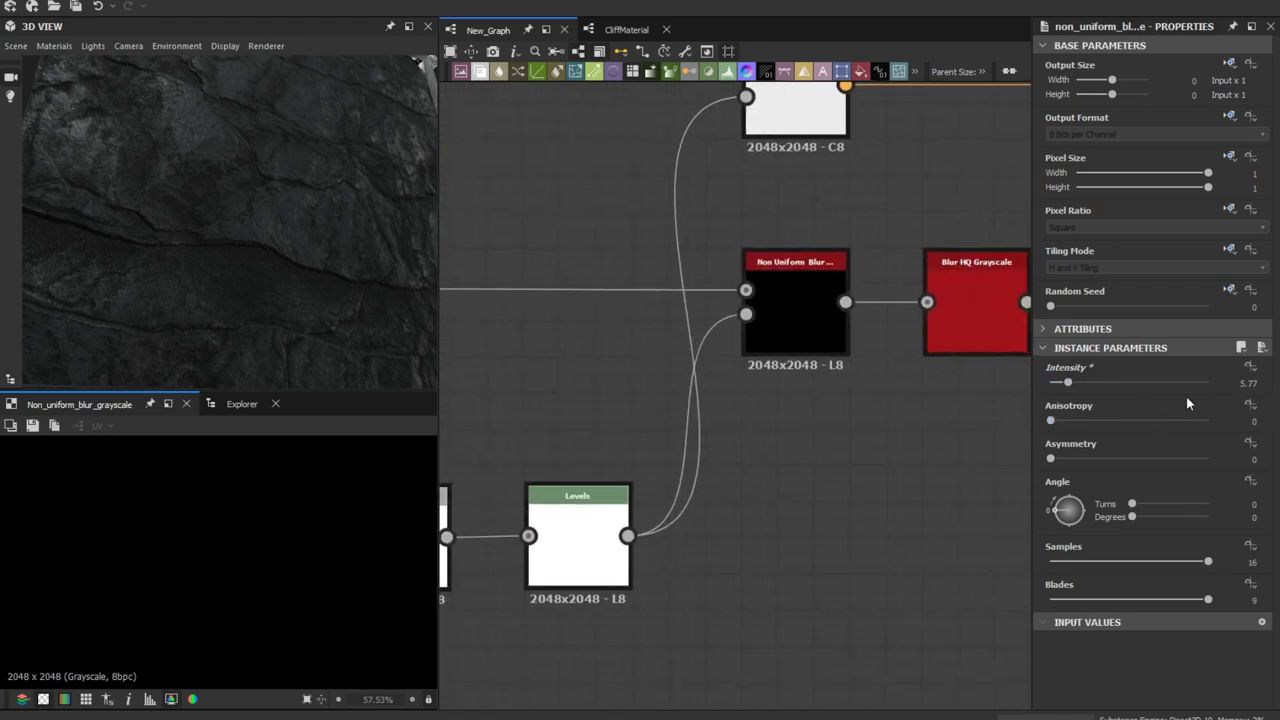
{"action": "scroll", "coordinate": [808, 309], "scroll_direction": "up", "scroll_amount": 4}
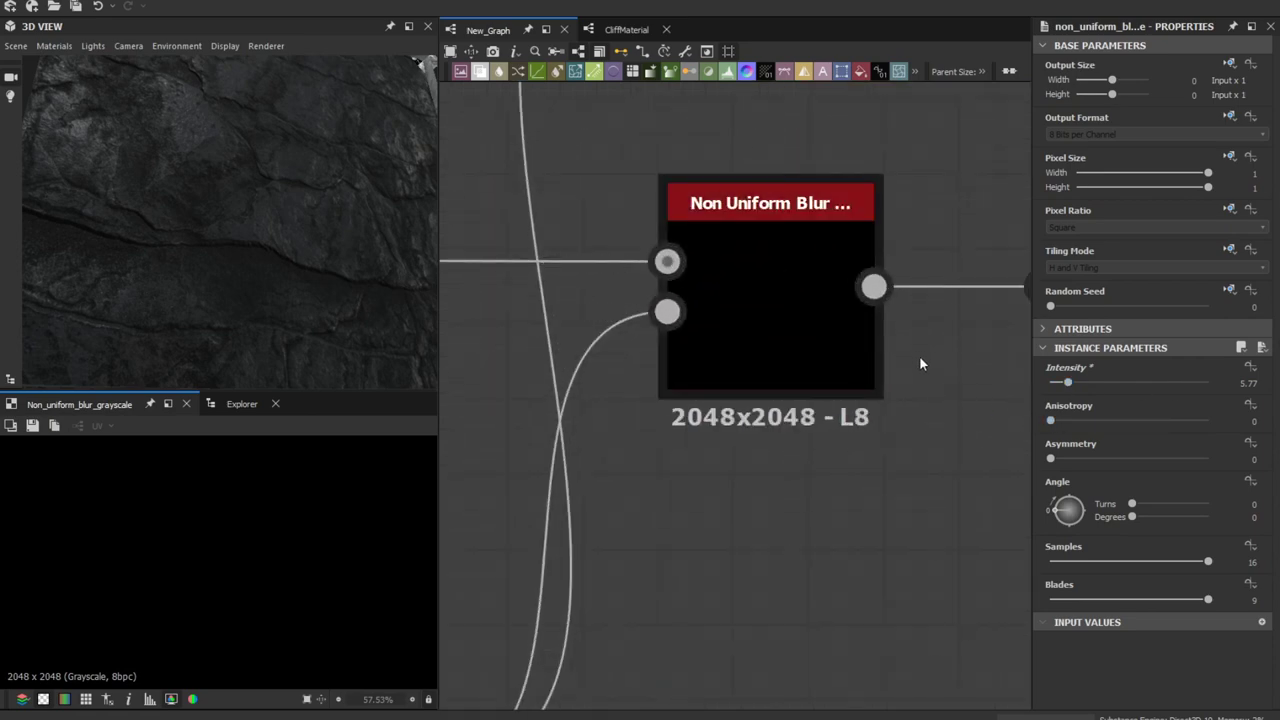
{"action": "left_click", "coordinate": [1251, 370]}
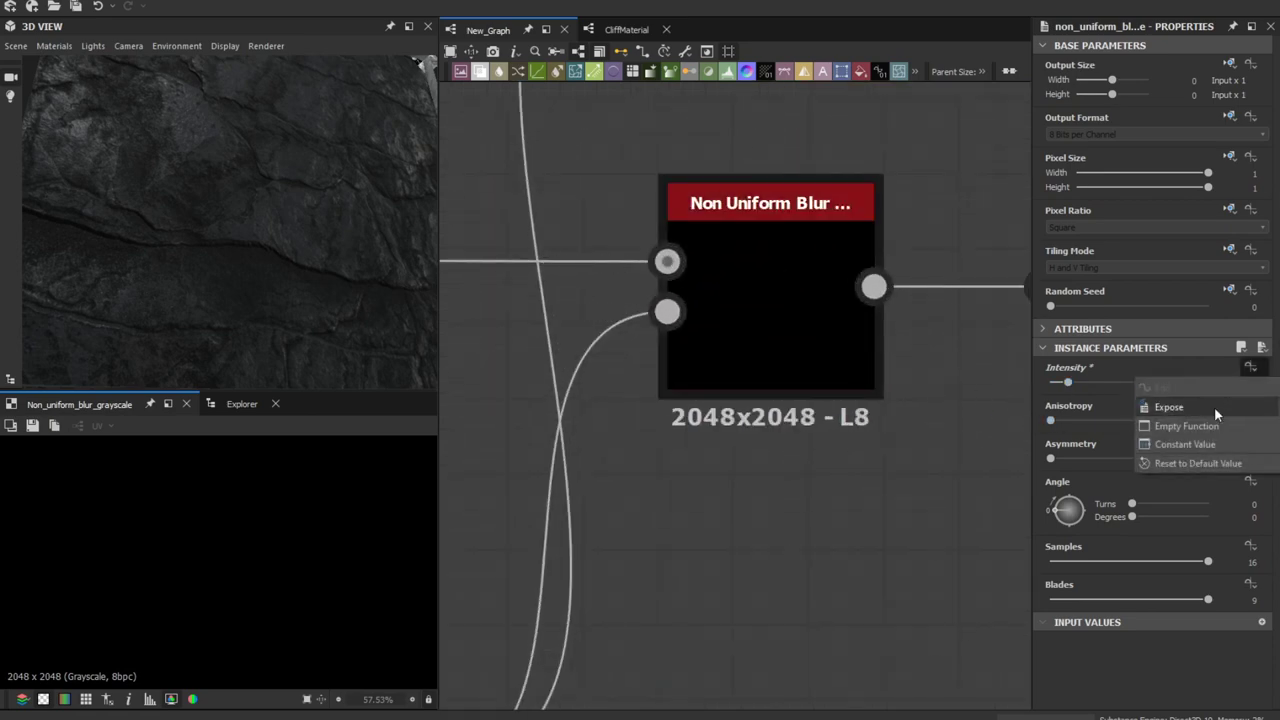
{"action": "left_click", "coordinate": [1213, 406]}
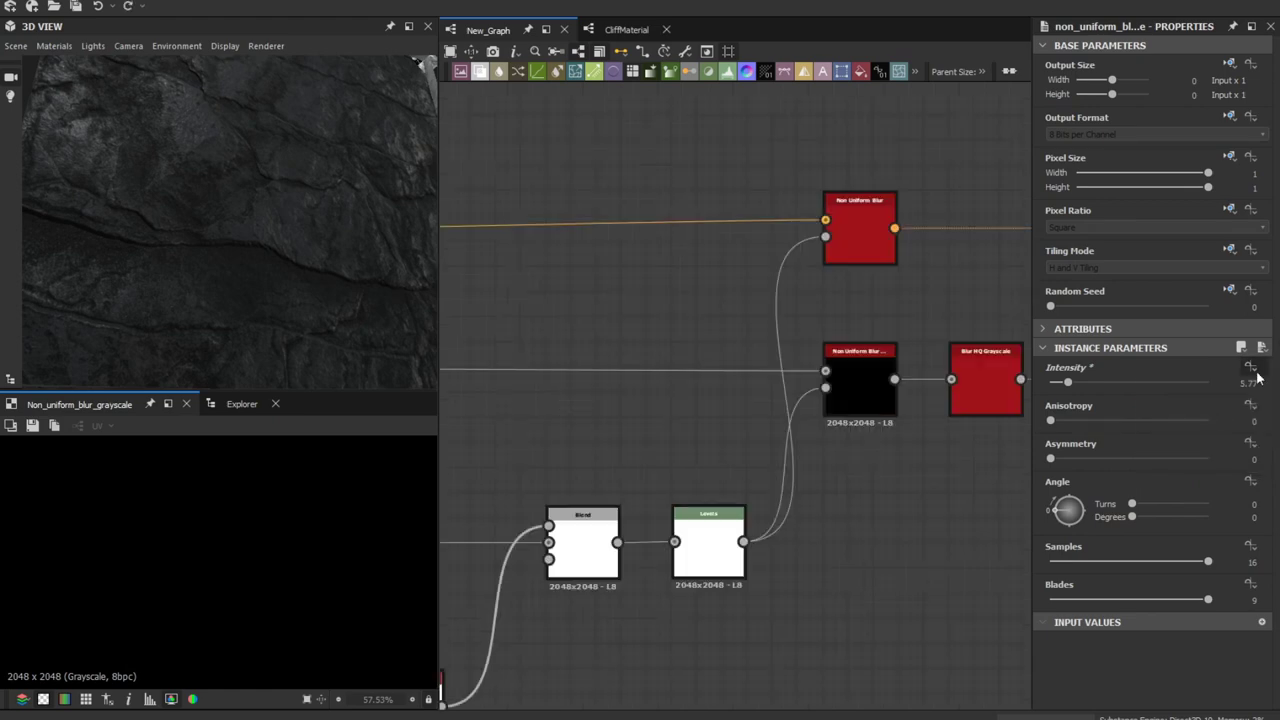
Expose the Non Uniform Blur Grayscale's Intensity as a graph input named Intensity.
{"action": "left_click", "coordinate": [1254, 371]}
{"action": "left_click", "coordinate": [1198, 406]}
{"action": "left_click", "coordinate": [574, 361]}
Expose the Switch parameter of the Switch Grayscale in the mask network as a graph input named switch.
{"action": "scroll", "coordinate": [742, 361], "scroll_direction": "down", "scroll_amount": 4}
{"action": "double_click", "coordinate": [881, 375]}
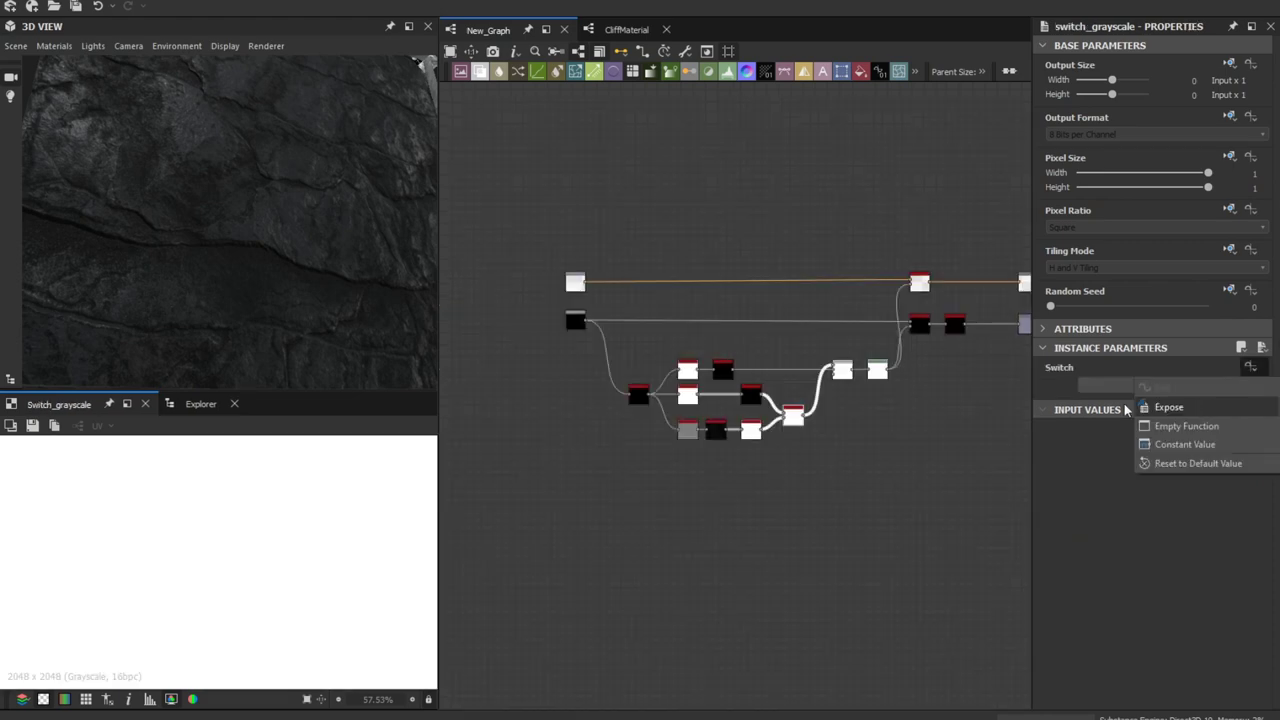
{"action": "key", "text": "Escape"}
{"action": "scroll", "coordinate": [900, 415], "scroll_direction": "up", "scroll_amount": 5}
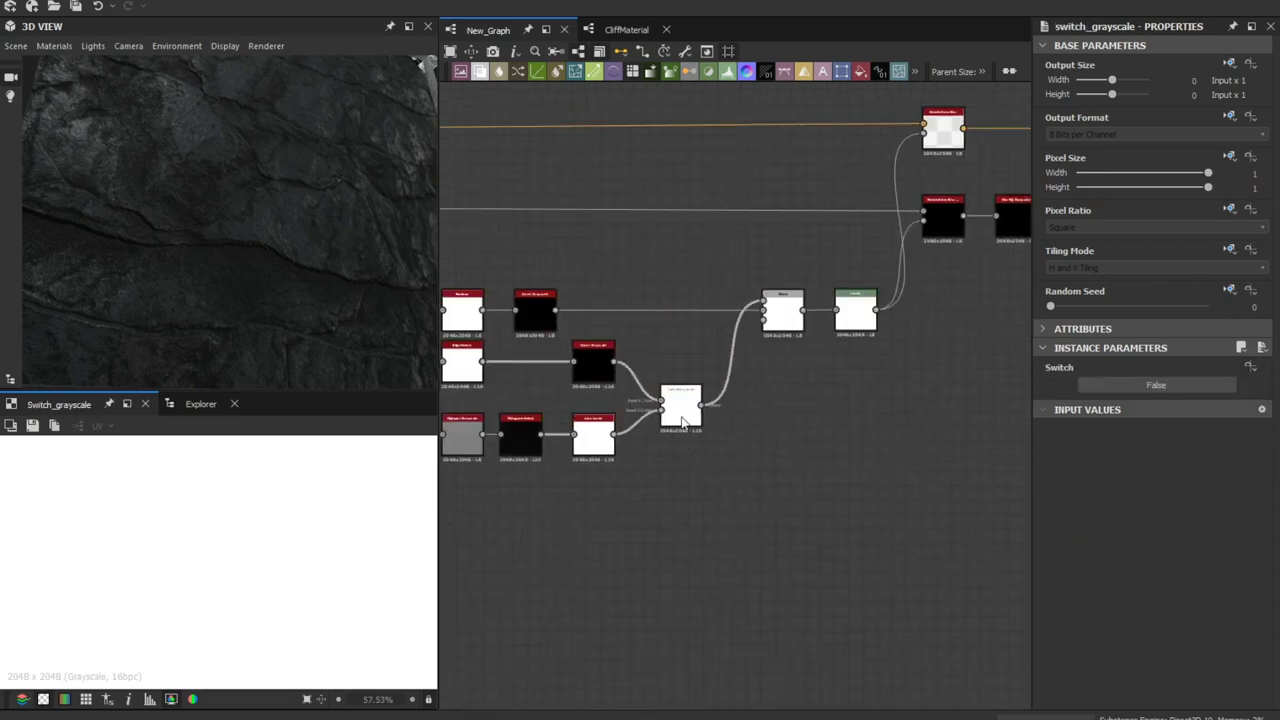
{"action": "left_click", "coordinate": [1251, 367]}
{"action": "left_click", "coordinate": [1169, 407]}
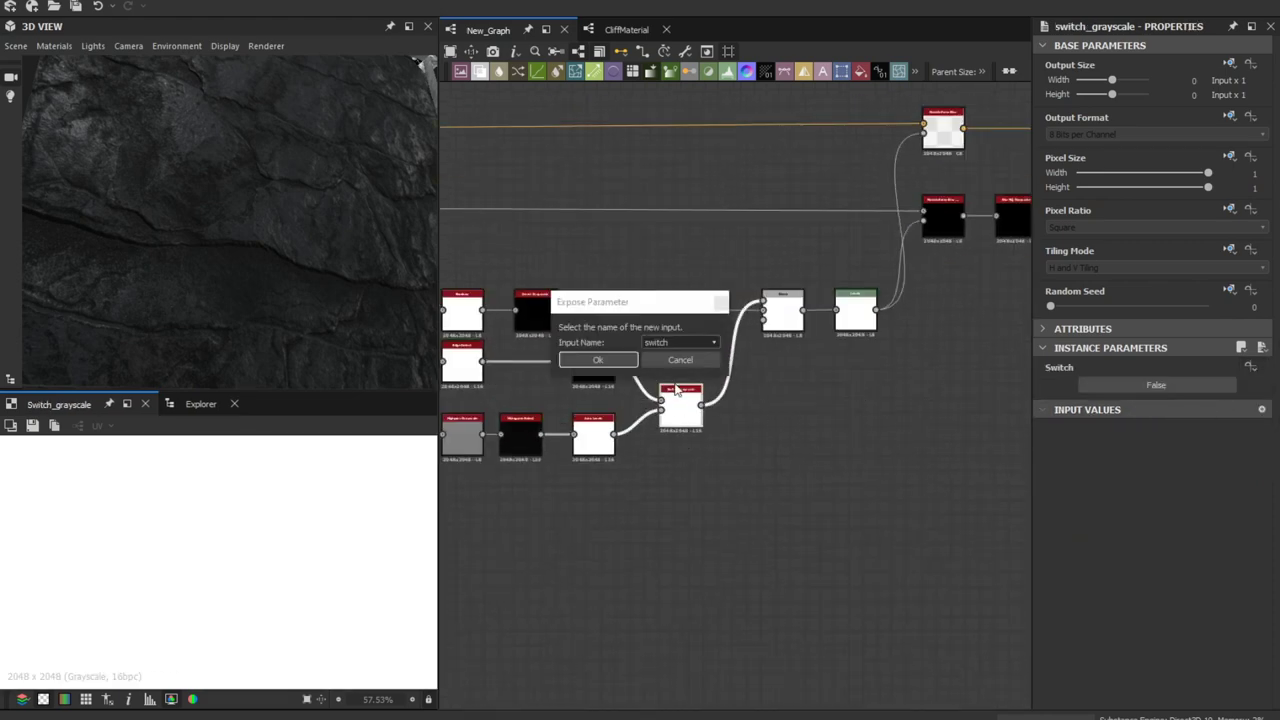
{"action": "left_click", "coordinate": [625, 360]}
Expose the Shadows node's Shadow Distance as a graph input named shadow_distance.
{"action": "middle_click_drag", "start_coordinate": [760, 423], "coordinate": [911, 423]}
{"action": "left_click", "coordinate": [746, 378]}
{"action": "left_click", "coordinate": [612, 365]}
{"action": "left_click", "coordinate": [612, 312]}
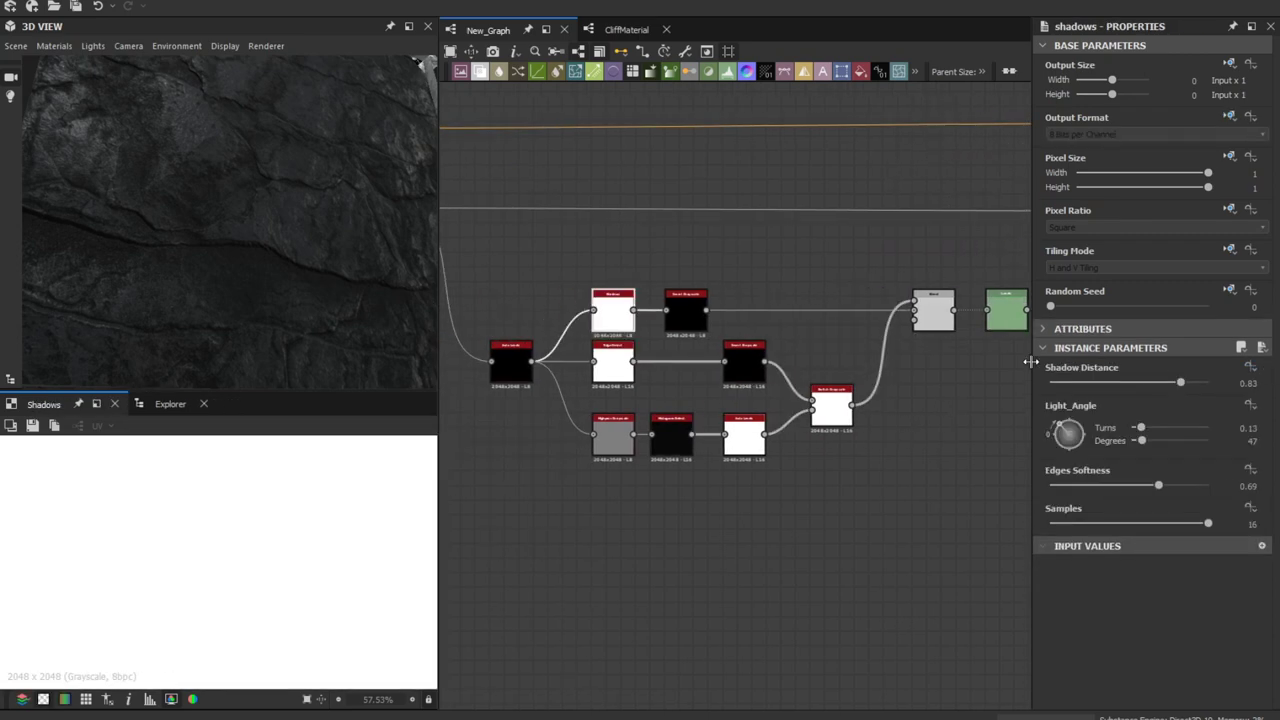
{"action": "left_click", "coordinate": [1253, 372]}
{"action": "left_click", "coordinate": [1216, 411]}
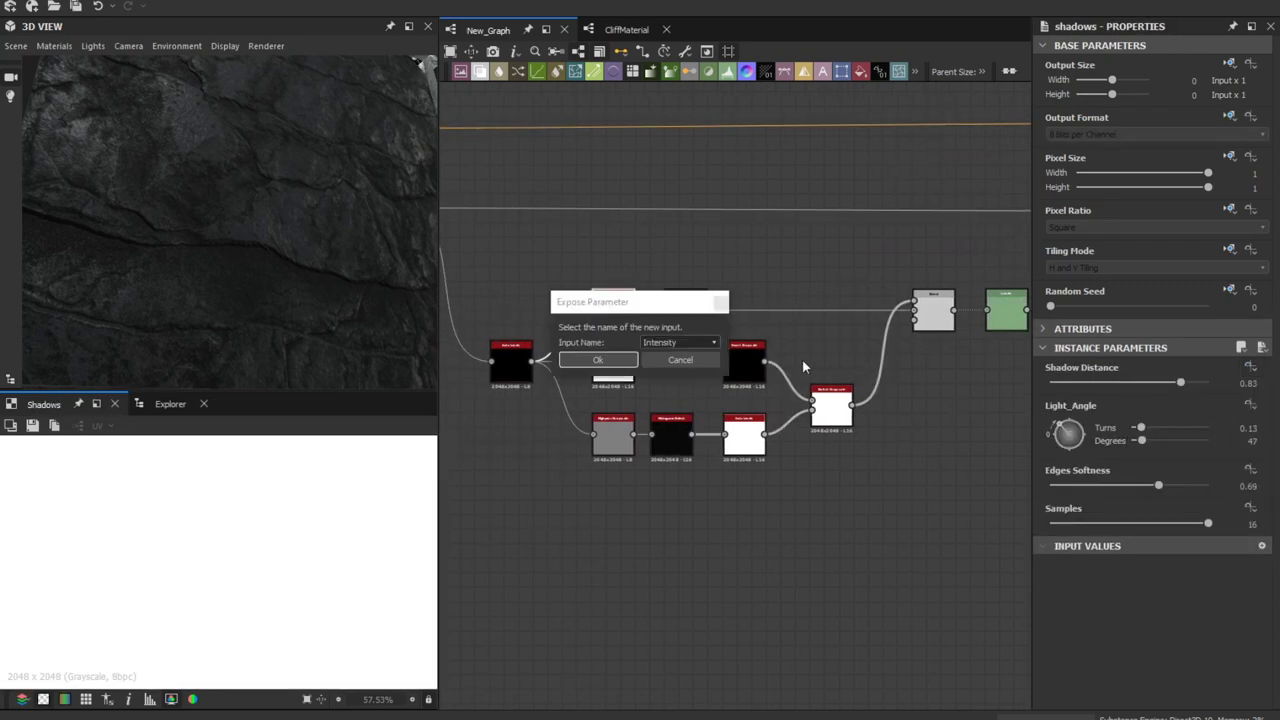
{"action": "type", "text": "shadow_distance"}
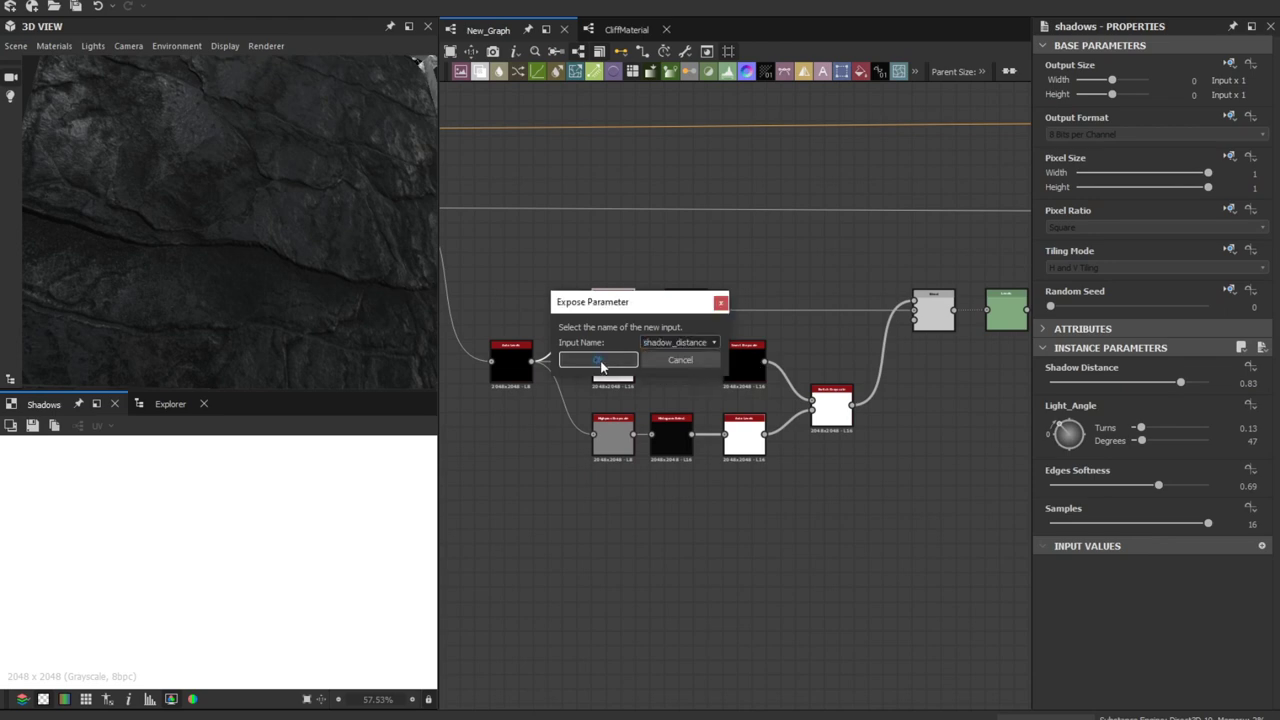
{"action": "key", "text": "Return"}
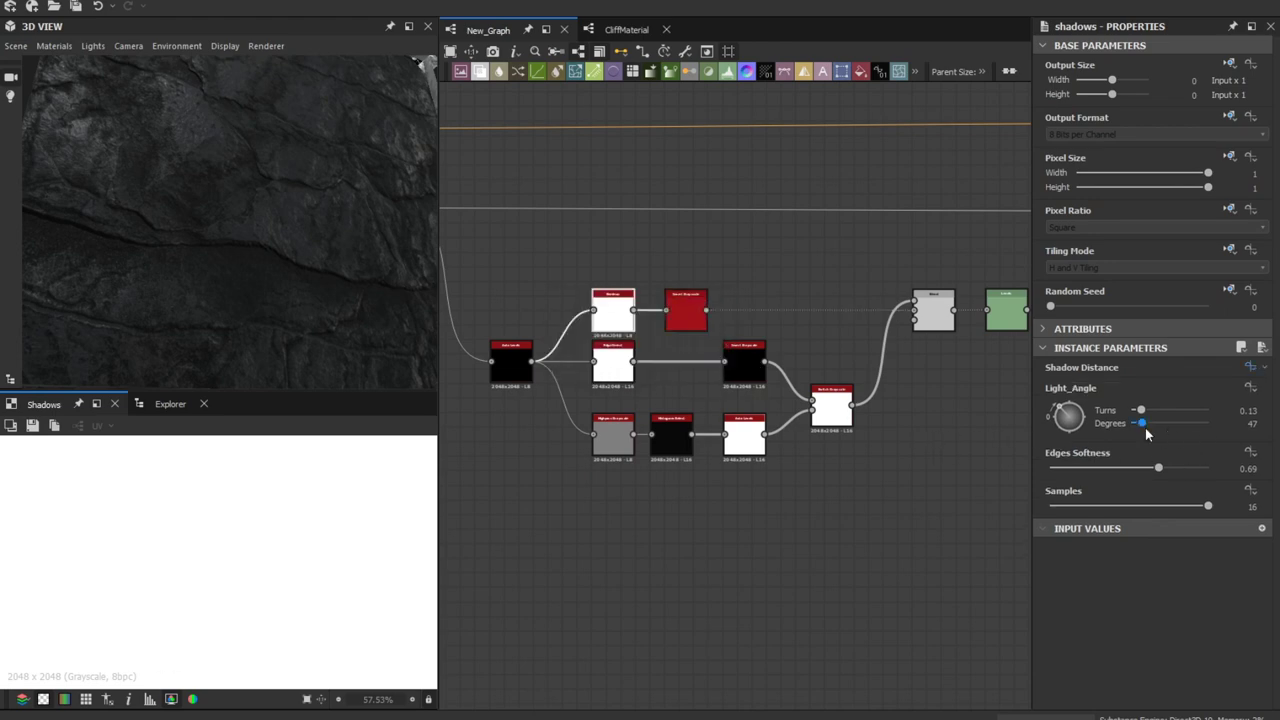
Set the Shadows node's Light_Angle to 0 and expose its Edges Softness as a graph input.
{"action": "left_click_drag", "start_coordinate": [1142, 424], "coordinate": [1069, 452]}
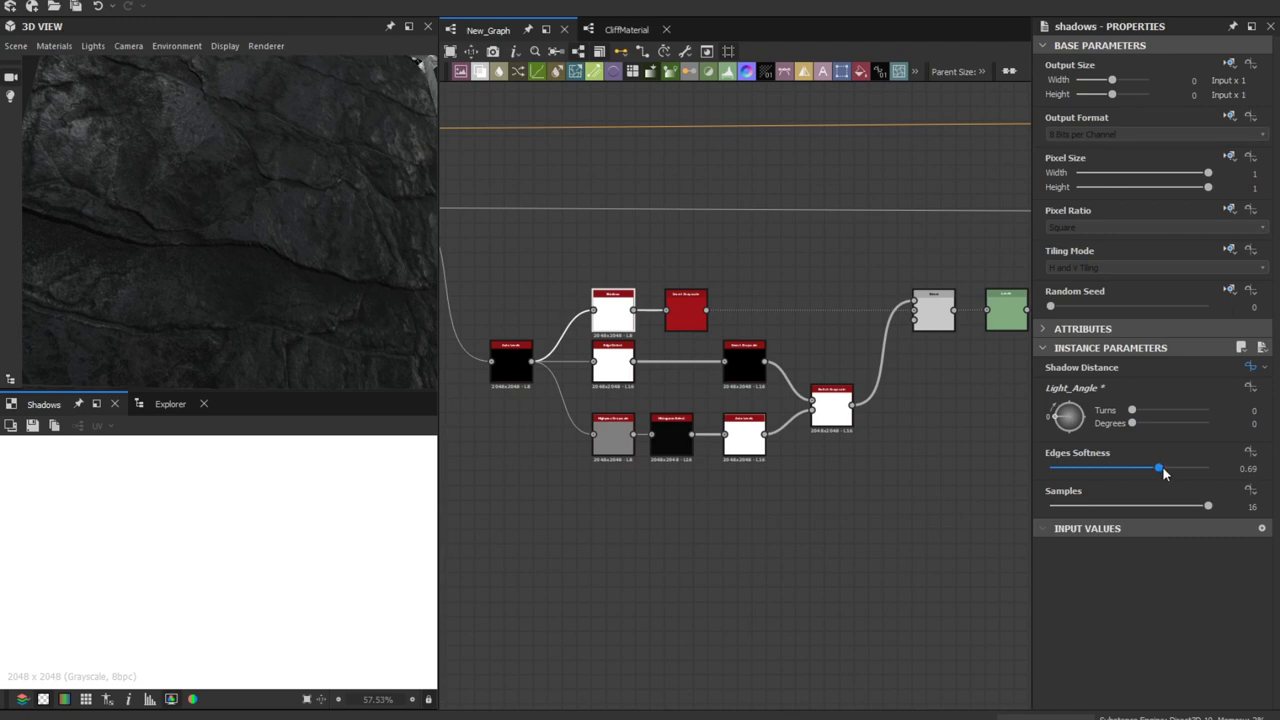
{"action": "left_click_drag", "start_coordinate": [1160, 468], "coordinate": [1131, 468]}
{"action": "left_click", "coordinate": [1247, 456]}
{"action": "left_click", "coordinate": [1160, 488]}
{"action": "left_click", "coordinate": [680, 342]}
{"action": "left_click", "coordinate": [672, 377]}
{"action": "left_click", "coordinate": [597, 360]}
Label the graph's Intensity input parameter as Blurring Intensity.
{"action": "scroll", "coordinate": [673, 453], "scroll_direction": "down", "scroll_amount": 5}
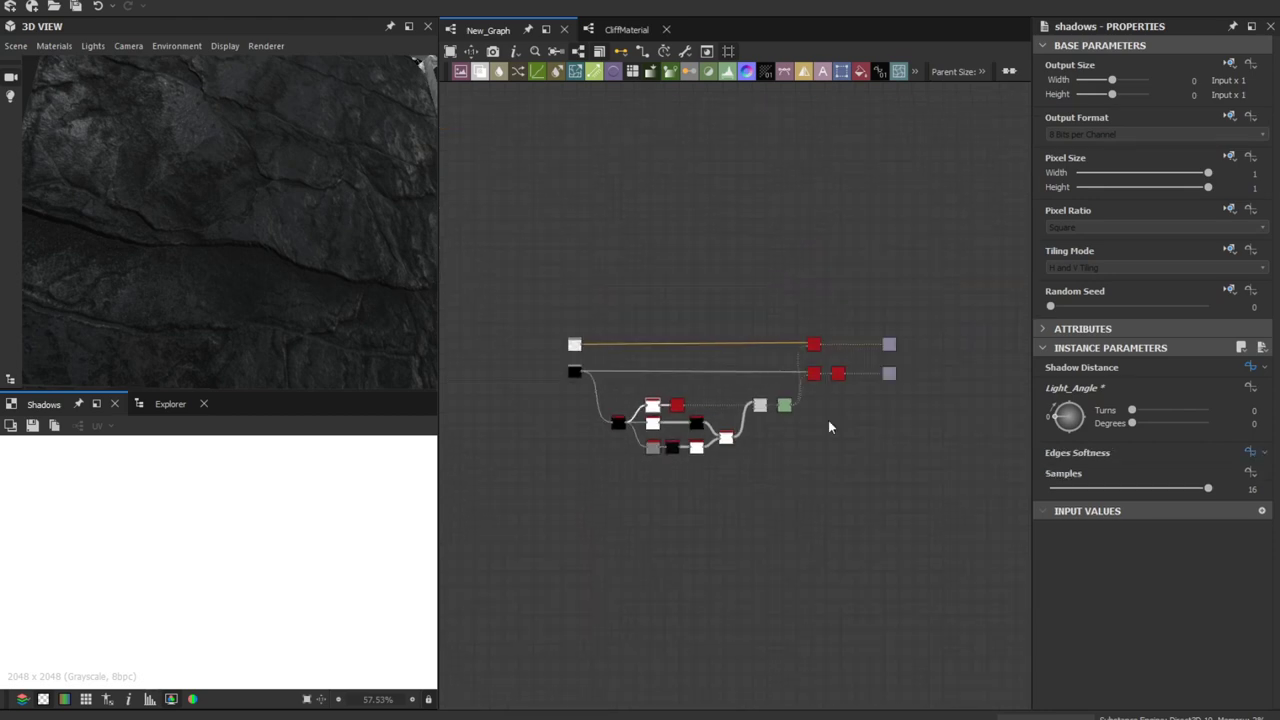
{"action": "scroll", "coordinate": [610, 217], "scroll_direction": "up", "scroll_amount": 1}
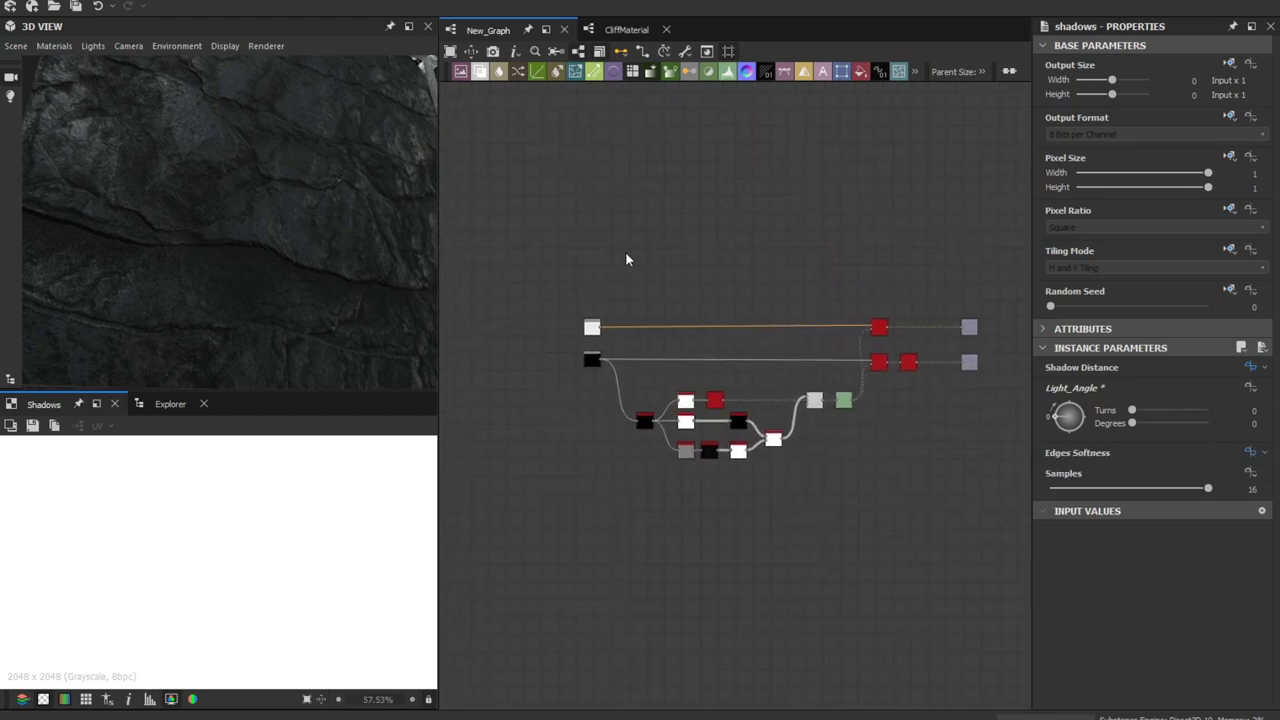
{"action": "middle_click_drag", "start_coordinate": [887, 304], "coordinate": [837, 312]}
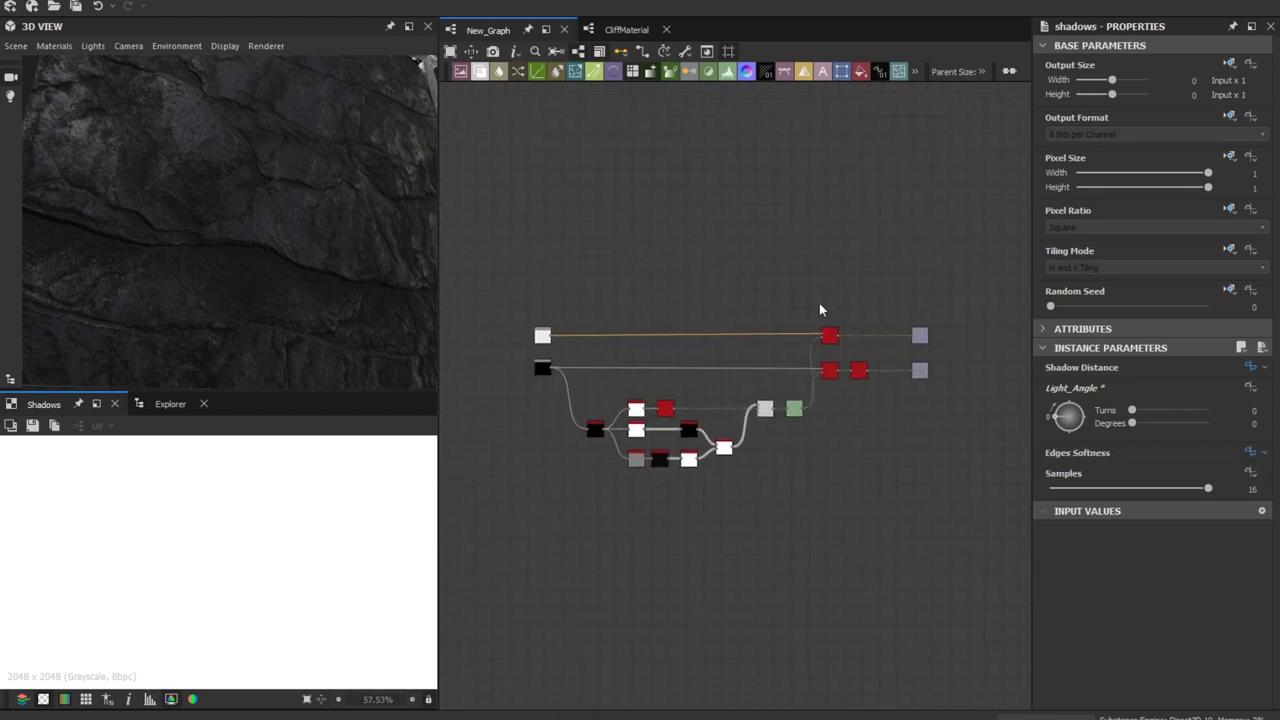
{"action": "double_click", "coordinate": [881, 455]}
{"action": "scroll", "coordinate": [1260, 468], "scroll_direction": "down", "scroll_amount": 5}
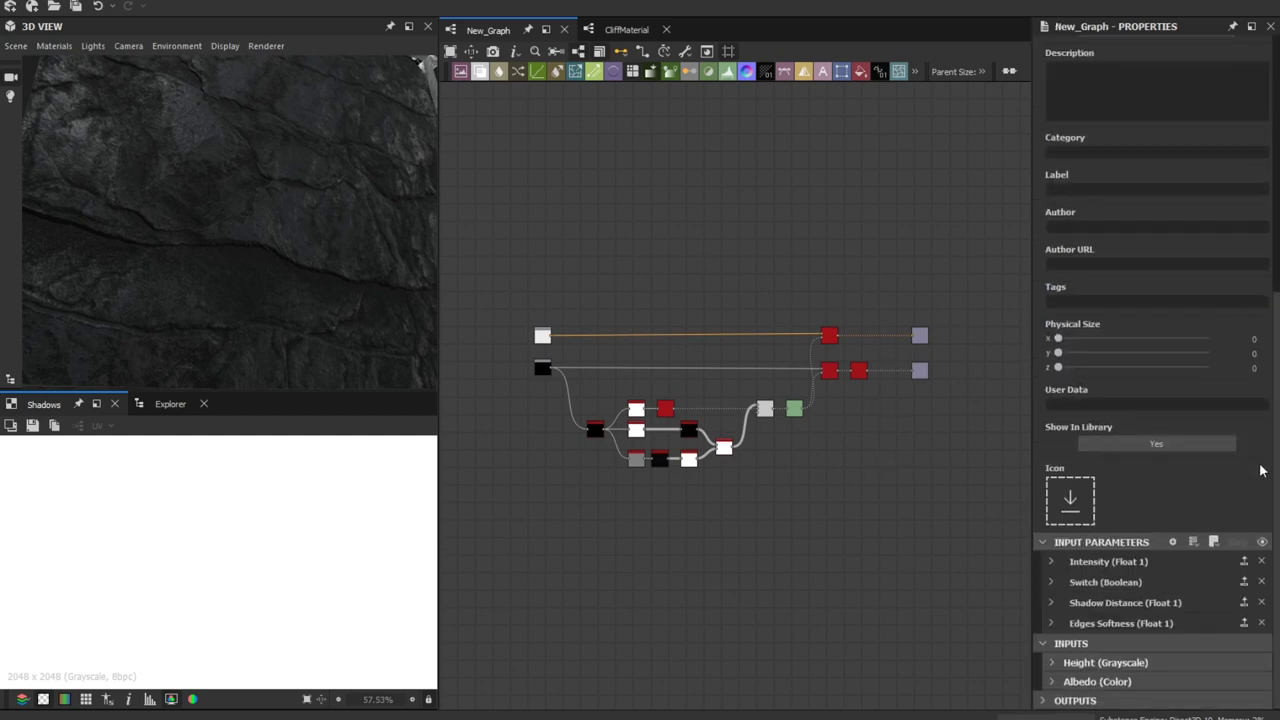
{"action": "left_click", "coordinate": [1052, 562]}
{"action": "double_click", "coordinate": [1150, 580]}
{"action": "key", "text": "ctrl+c"}
{"action": "left_click", "coordinate": [1165, 671]}
{"action": "key", "text": "ctrl+v"}
{"action": "scroll", "coordinate": [1111, 565], "scroll_direction": "down", "scroll_amount": 3}
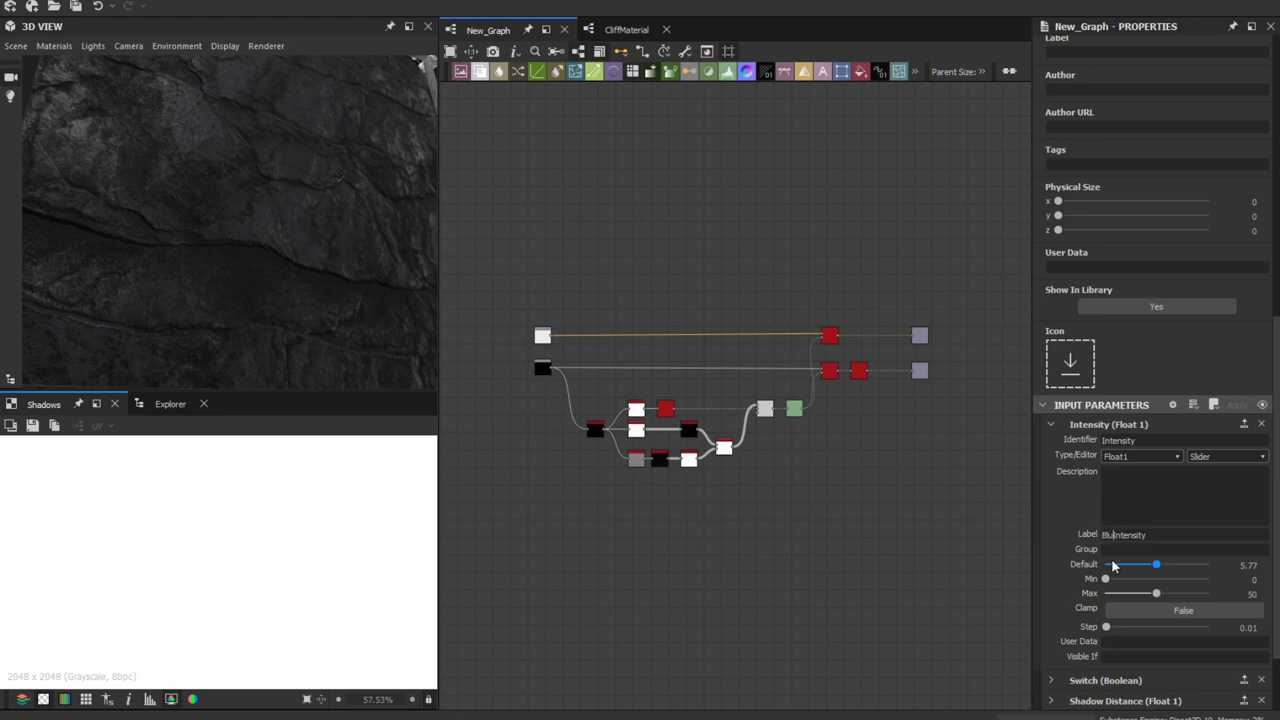
{"action": "key", "text": "Home"}
{"action": "type", "text": "Blurring"}
Set the Blurring Intensity parameter's maximum to 8 and its default to 4.
{"action": "left_click", "coordinate": [1250, 594]}
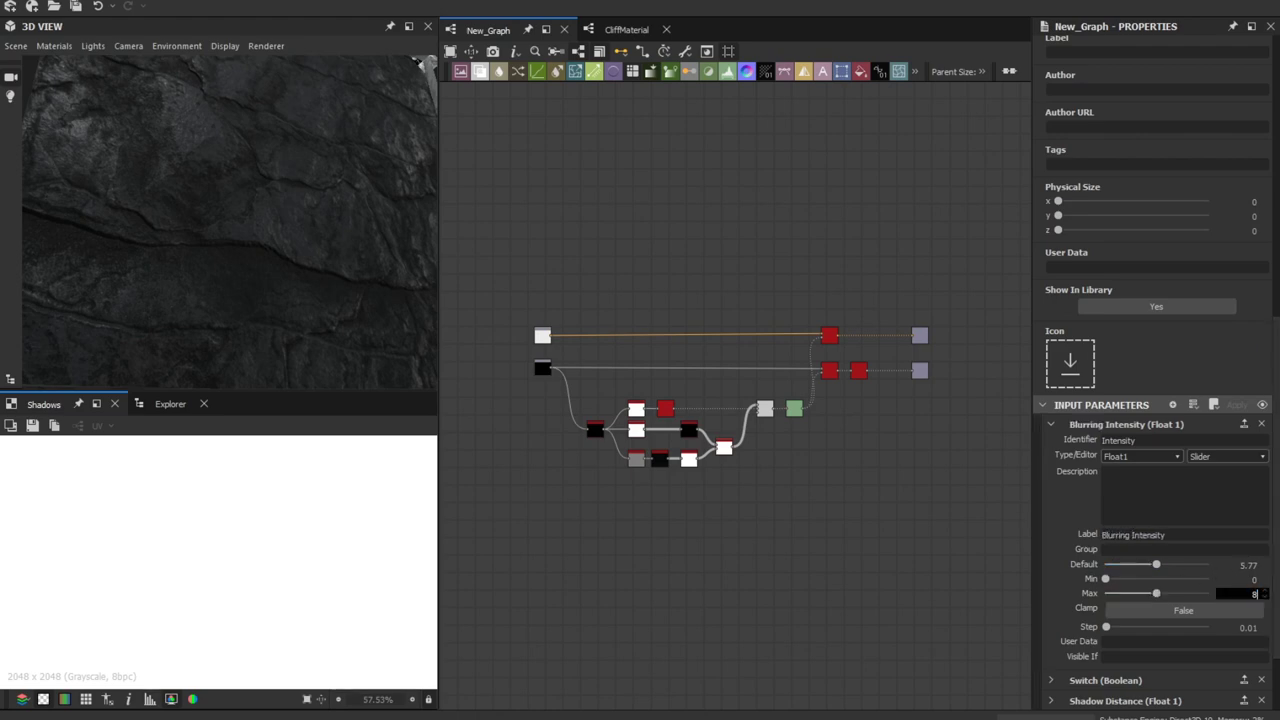
{"action": "key", "text": "Return"}
{"action": "scroll", "coordinate": [1250, 560], "scroll_direction": "down", "scroll_amount": 1}
{"action": "left_click", "coordinate": [1250, 521]}
{"action": "type", "text": "4"}
{"action": "key", "text": "Return"}
{"action": "scroll", "coordinate": [1200, 530], "scroll_direction": "down", "scroll_amount": 1}
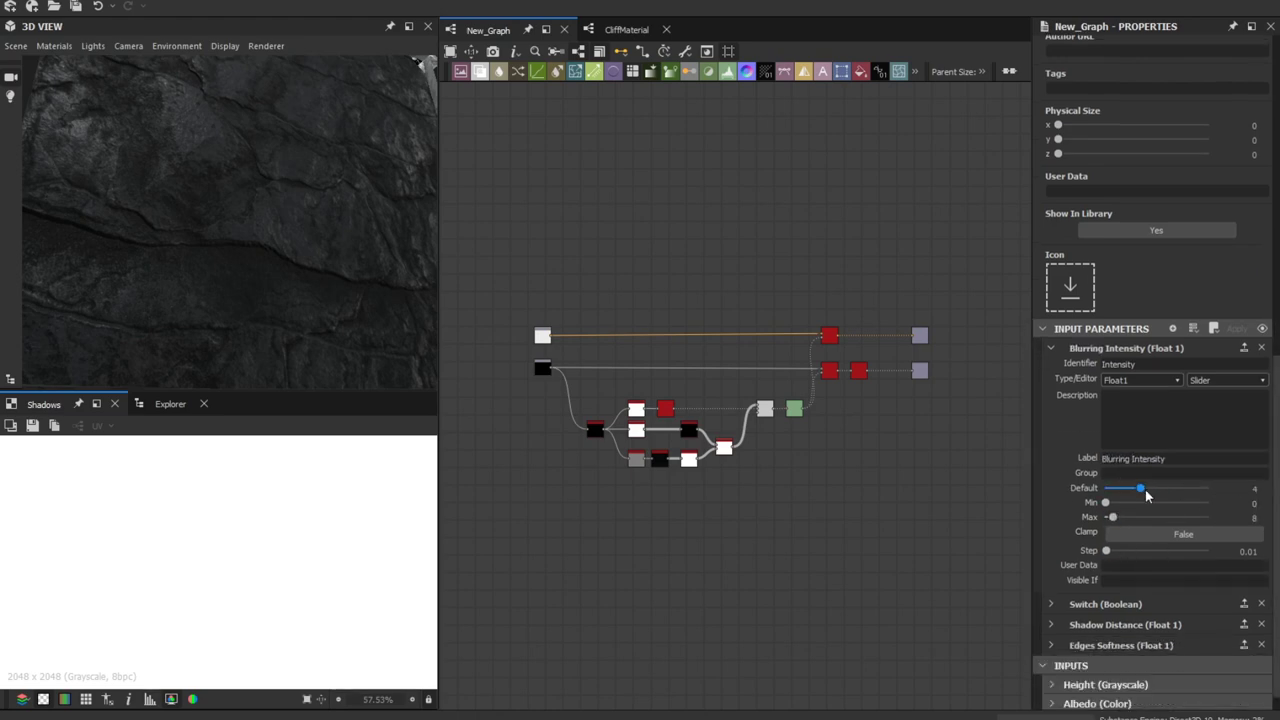
{"action": "scroll", "coordinate": [1065, 423], "scroll_direction": "down", "scroll_amount": 1}
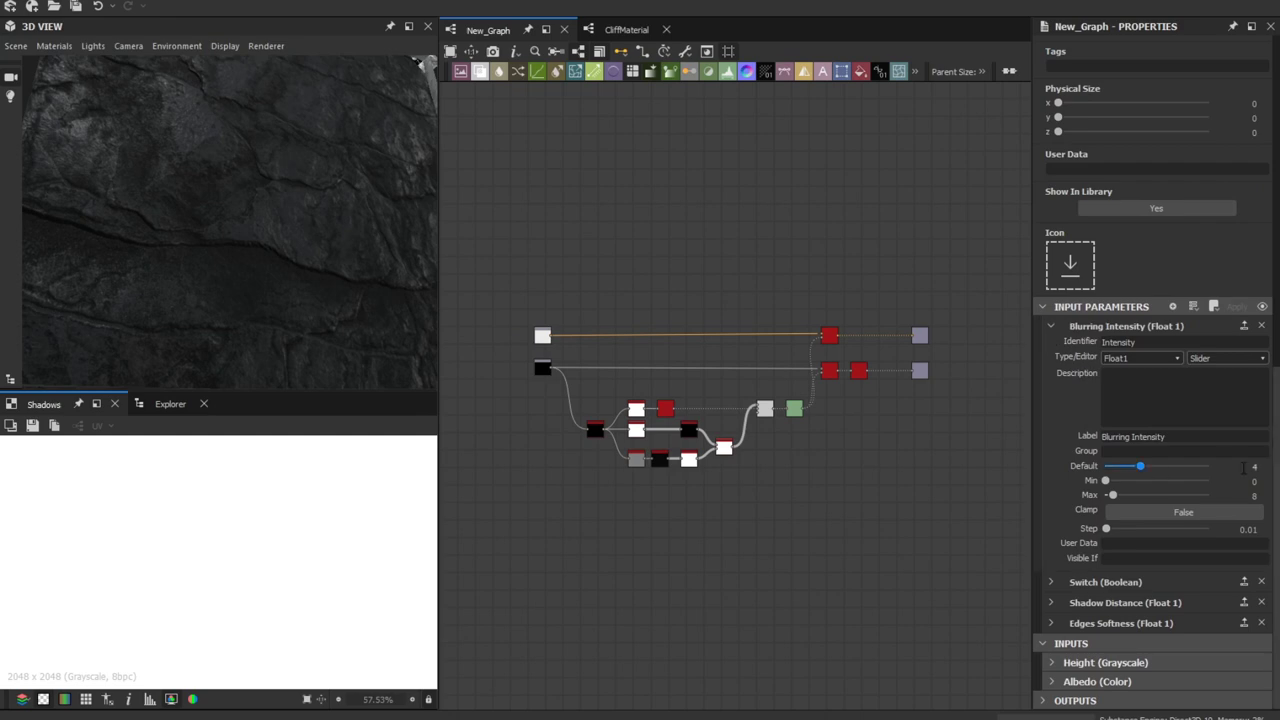
Label the graph's Switch input parameter as Method and name its true option 1 and its false option 2.
{"action": "left_click", "coordinate": [1060, 327]}
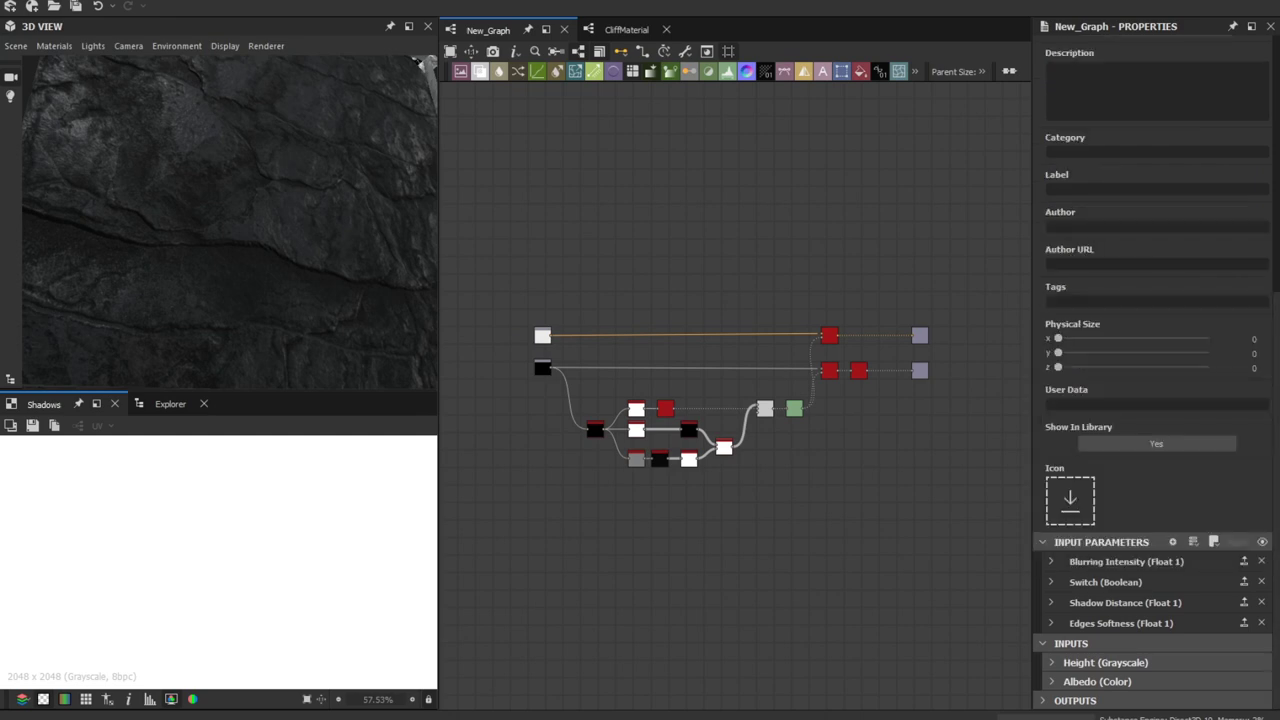
{"action": "left_click", "coordinate": [1058, 582]}
{"action": "double_click", "coordinate": [1137, 538]}
{"action": "type", "text": "Method"}
{"action": "double_click", "coordinate": [1142, 590]}
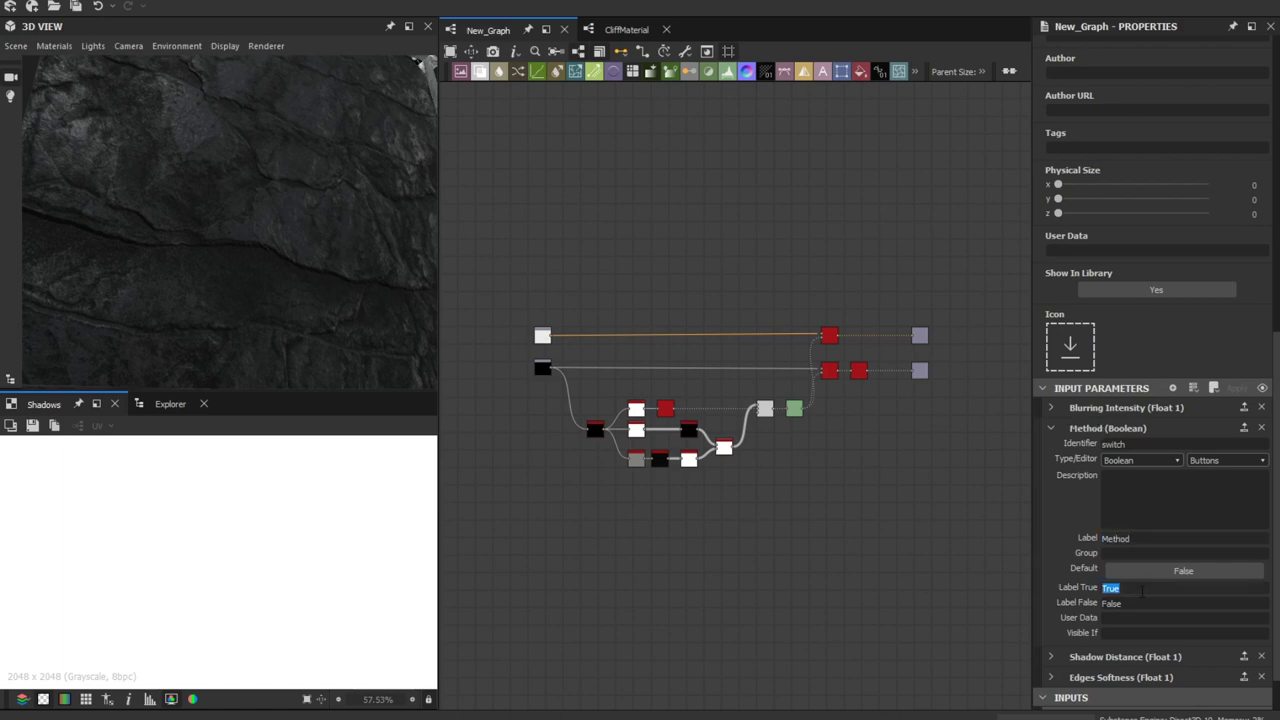
{"action": "type", "text": "1"}
{"action": "key", "text": "Tab"}
{"action": "left_click", "coordinate": [1050, 428]}
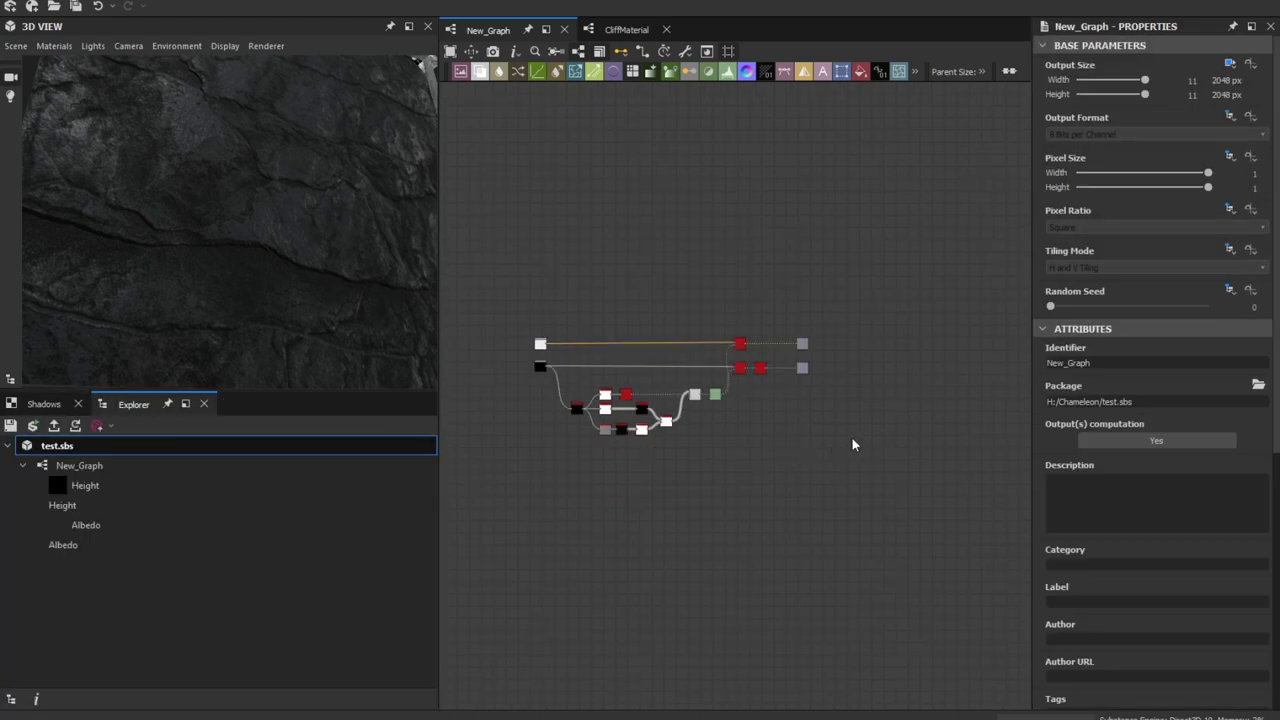
Make the graph's output size relative to its parent.
{"action": "left_click", "coordinate": [1230, 63]}
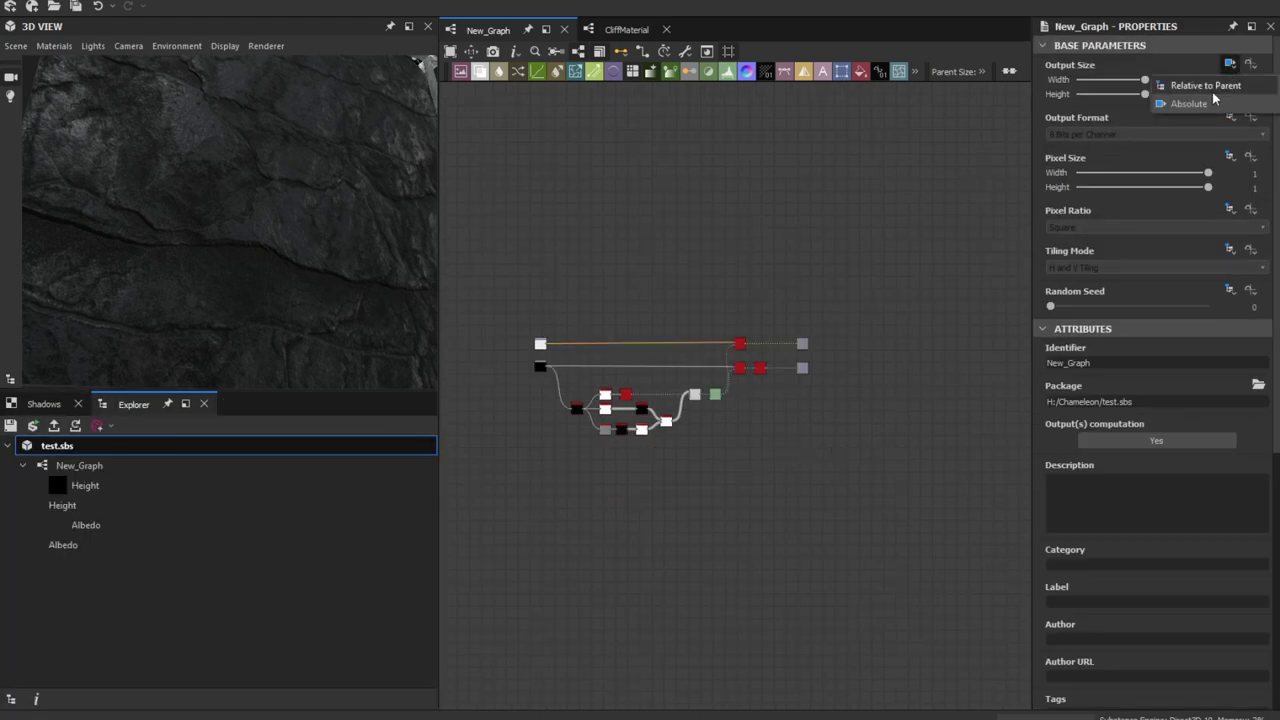
{"action": "left_click", "coordinate": [1208, 89]}
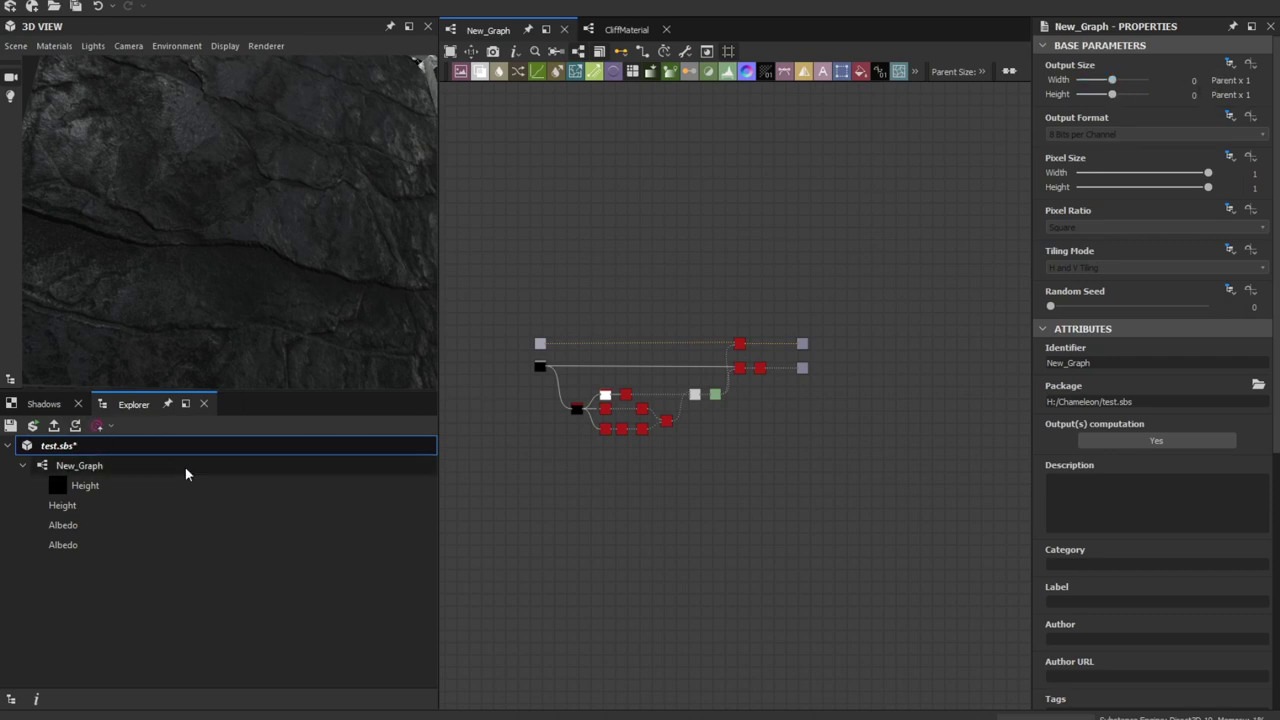
Publish the test.sbs package as a Substance archive, overwriting PS.sbsar and keeping the default publish options.
{"action": "right_click", "coordinate": [80, 445]}
{"action": "right_click", "coordinate": [74, 462]}
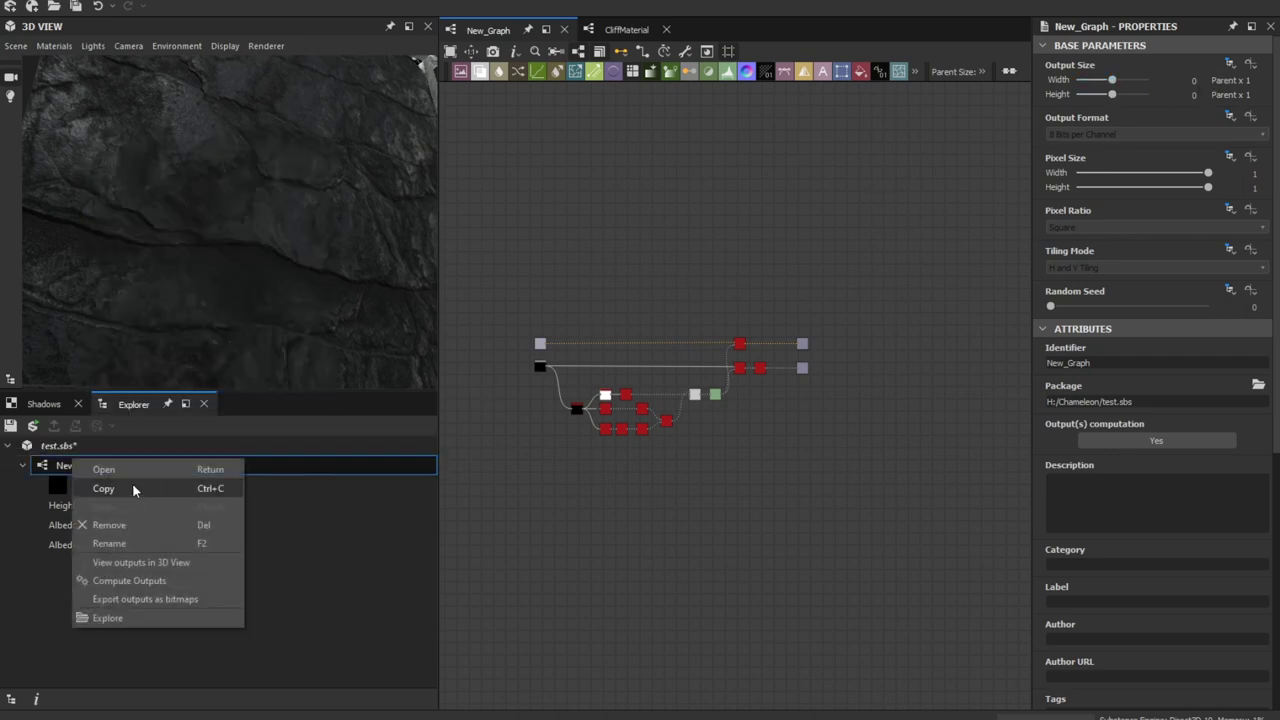
{"action": "left_click", "coordinate": [66, 450]}
{"action": "right_click", "coordinate": [66, 450]}
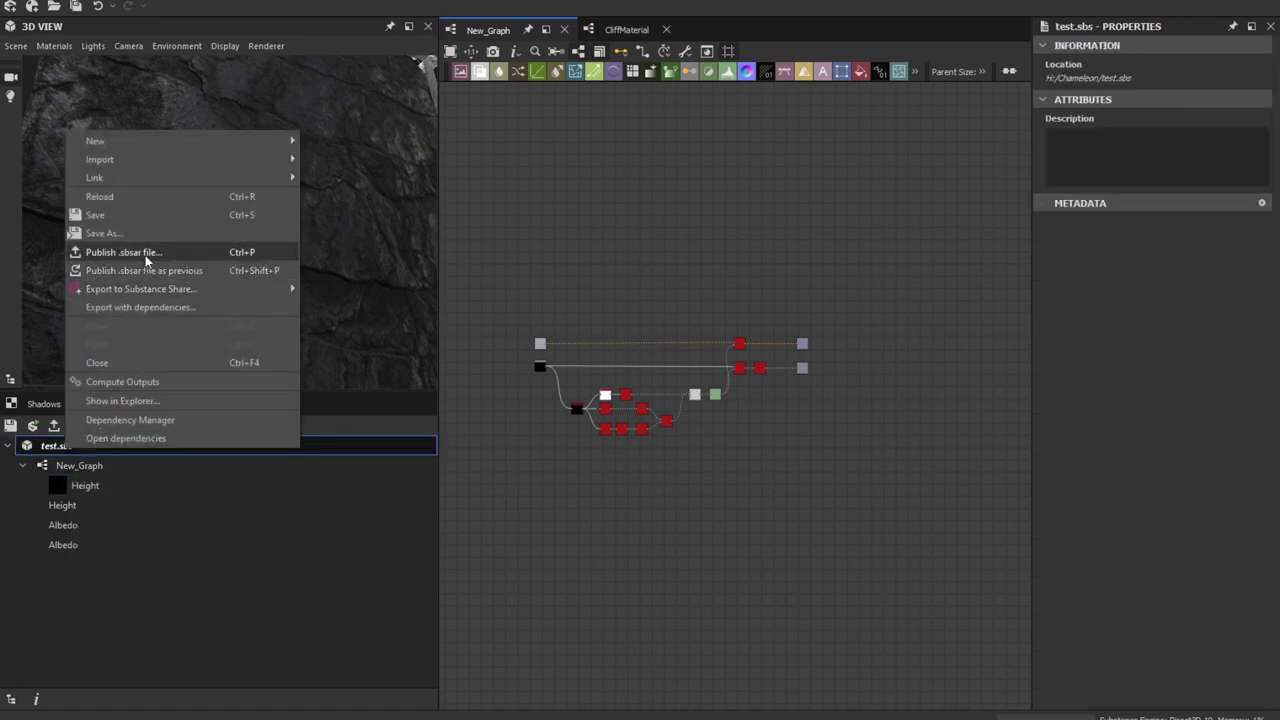
{"action": "left_click", "coordinate": [147, 270]}
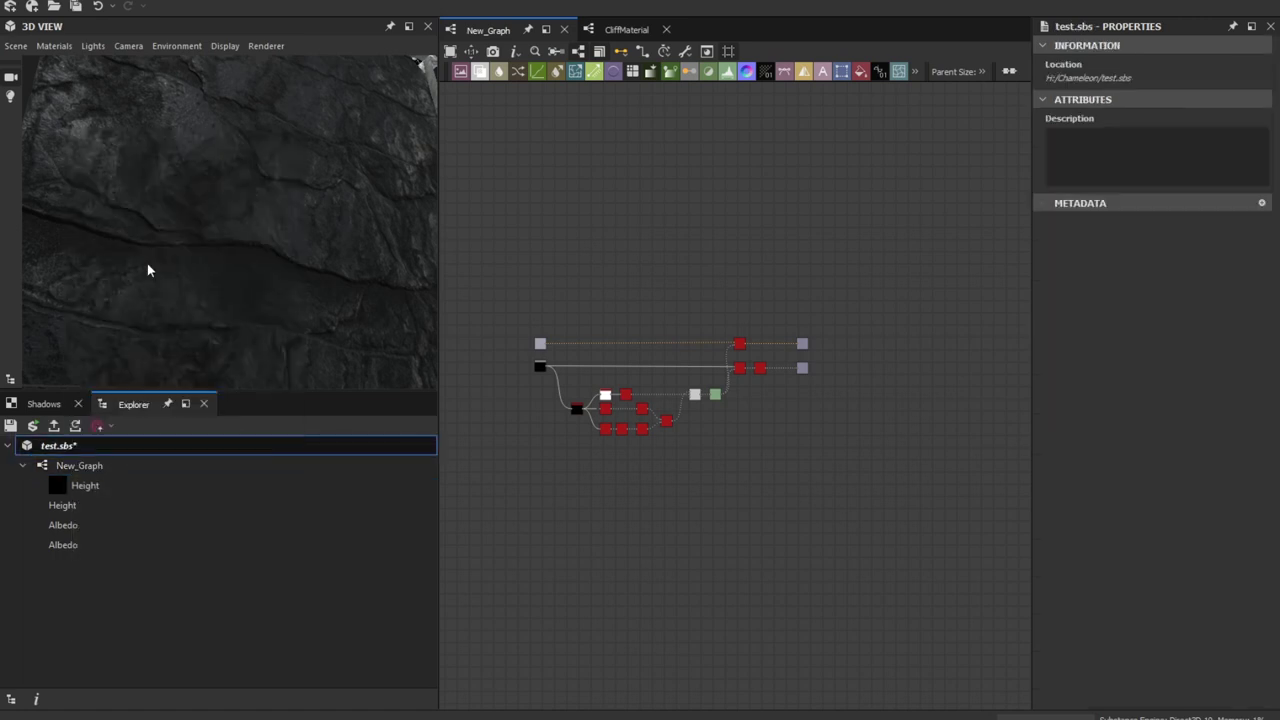
{"action": "right_click", "coordinate": [80, 449]}
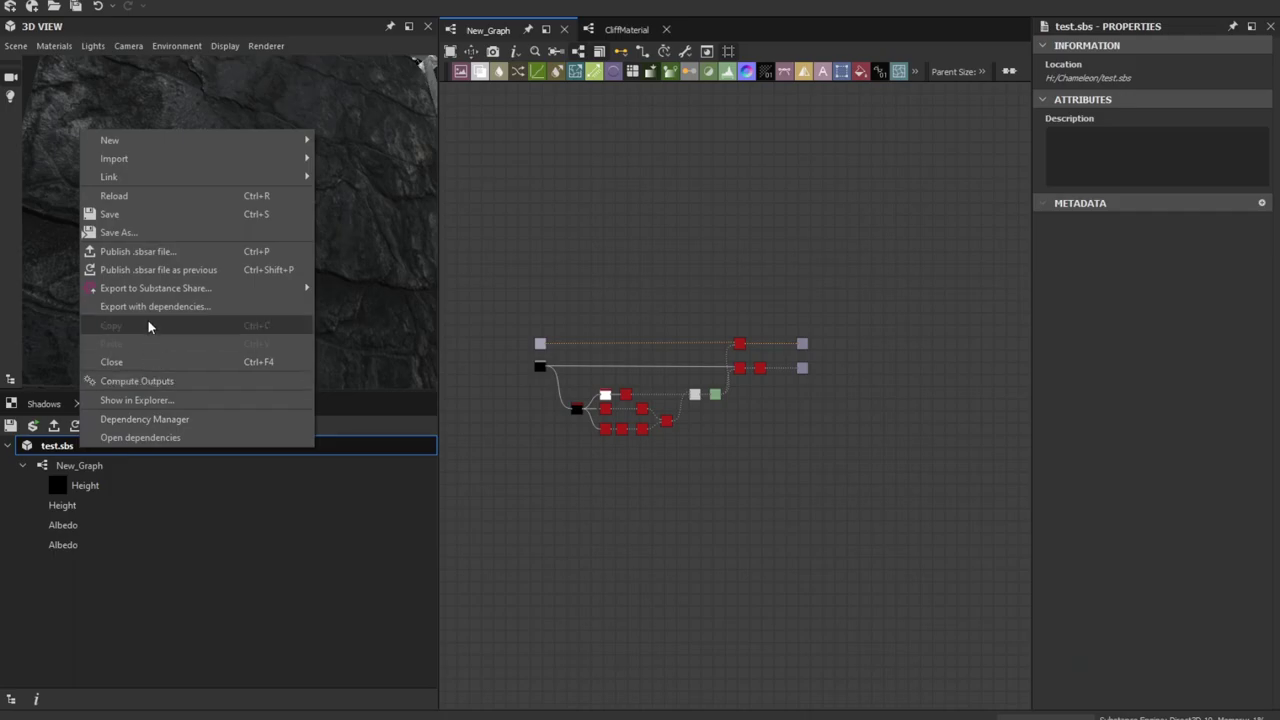
{"action": "left_click", "coordinate": [149, 254]}
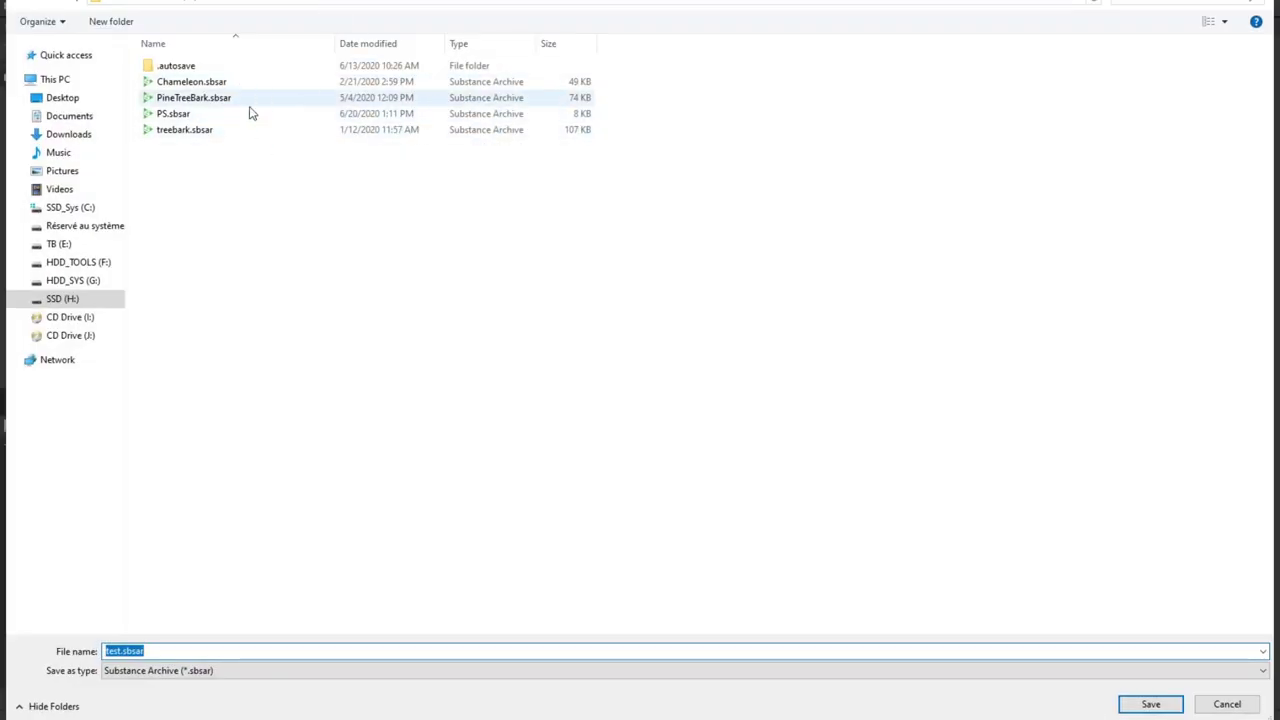
{"action": "right_click", "coordinate": [185, 117]}
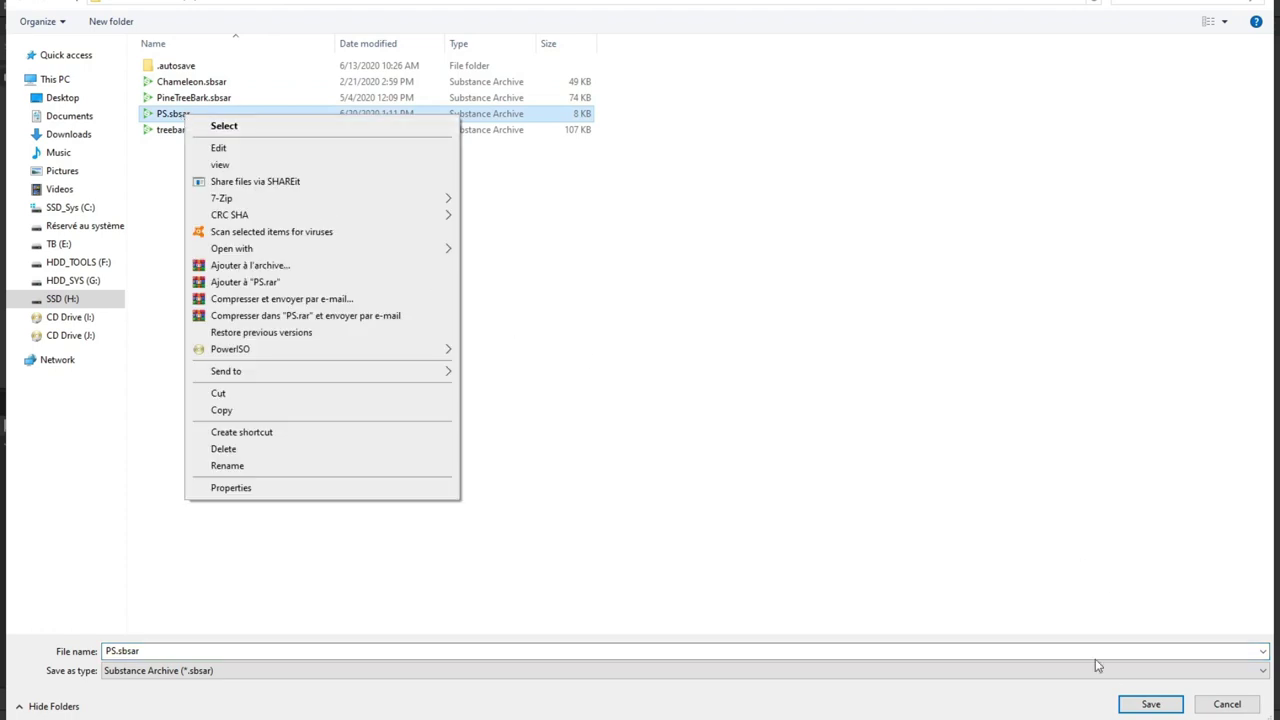
{"action": "left_click", "coordinate": [1140, 703]}
{"action": "left_click", "coordinate": [1148, 704]}
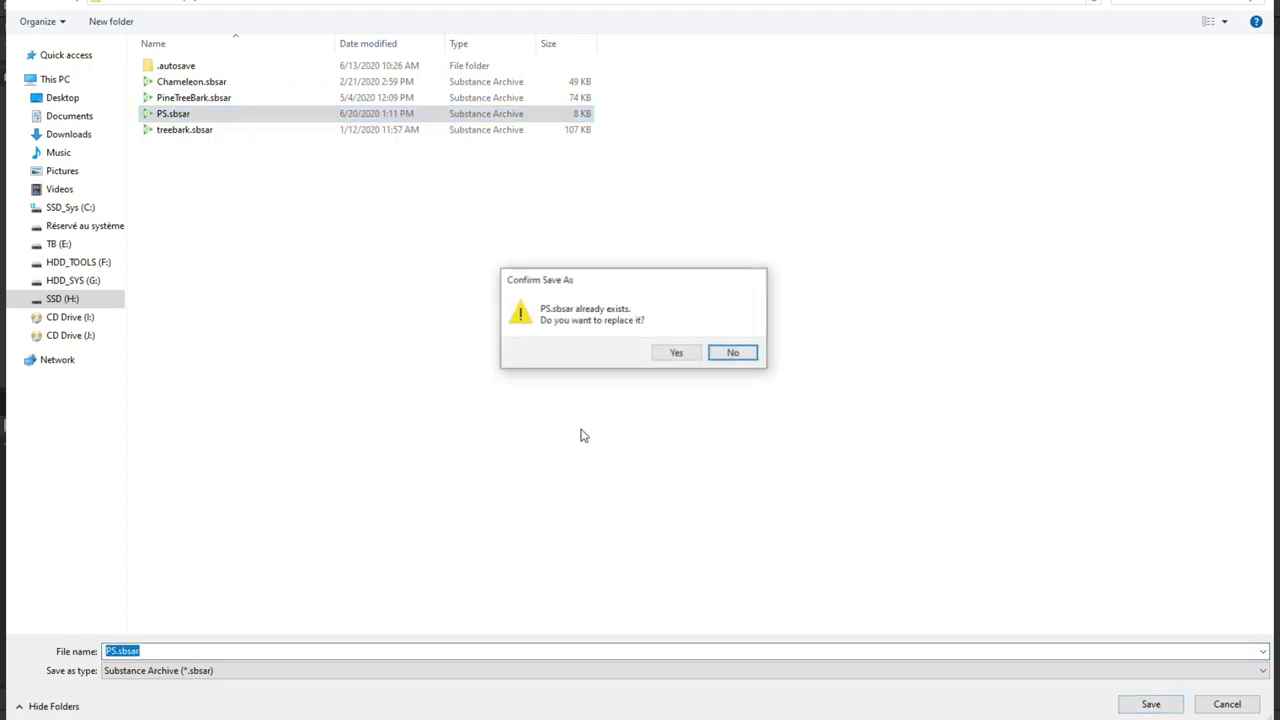
{"action": "left_click", "coordinate": [676, 354]}
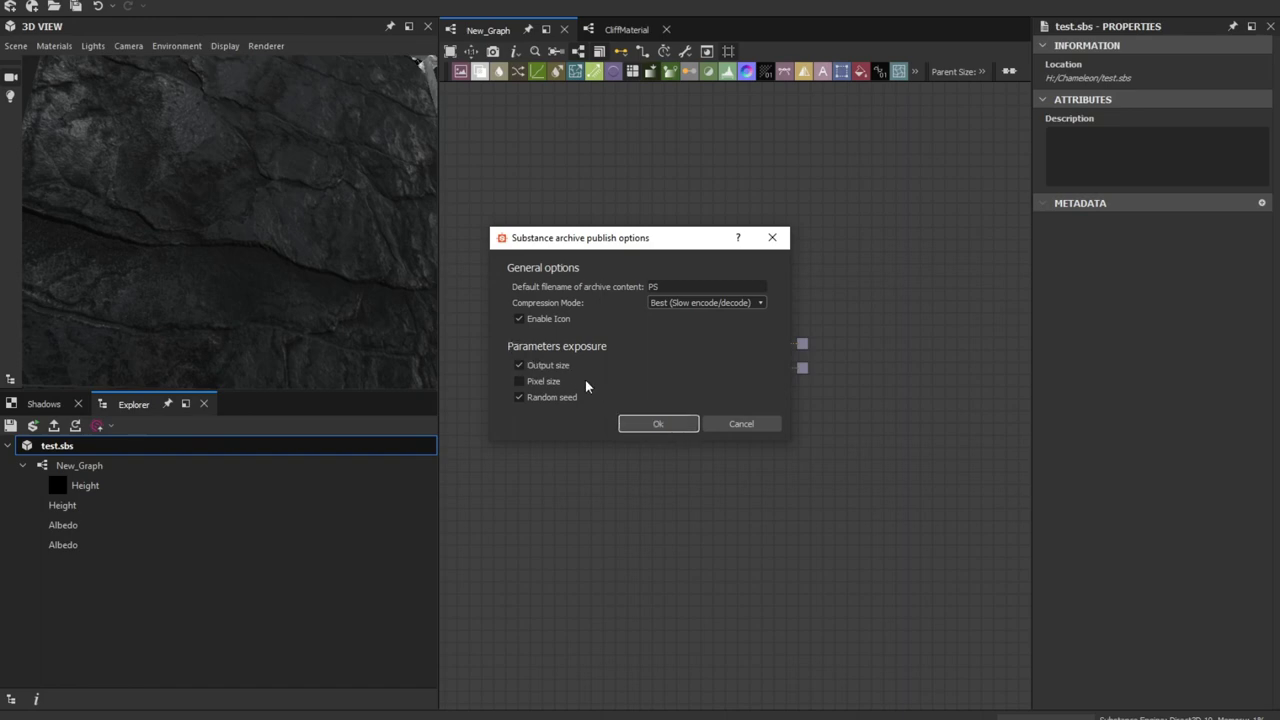
{"action": "left_click", "coordinate": [656, 424]}
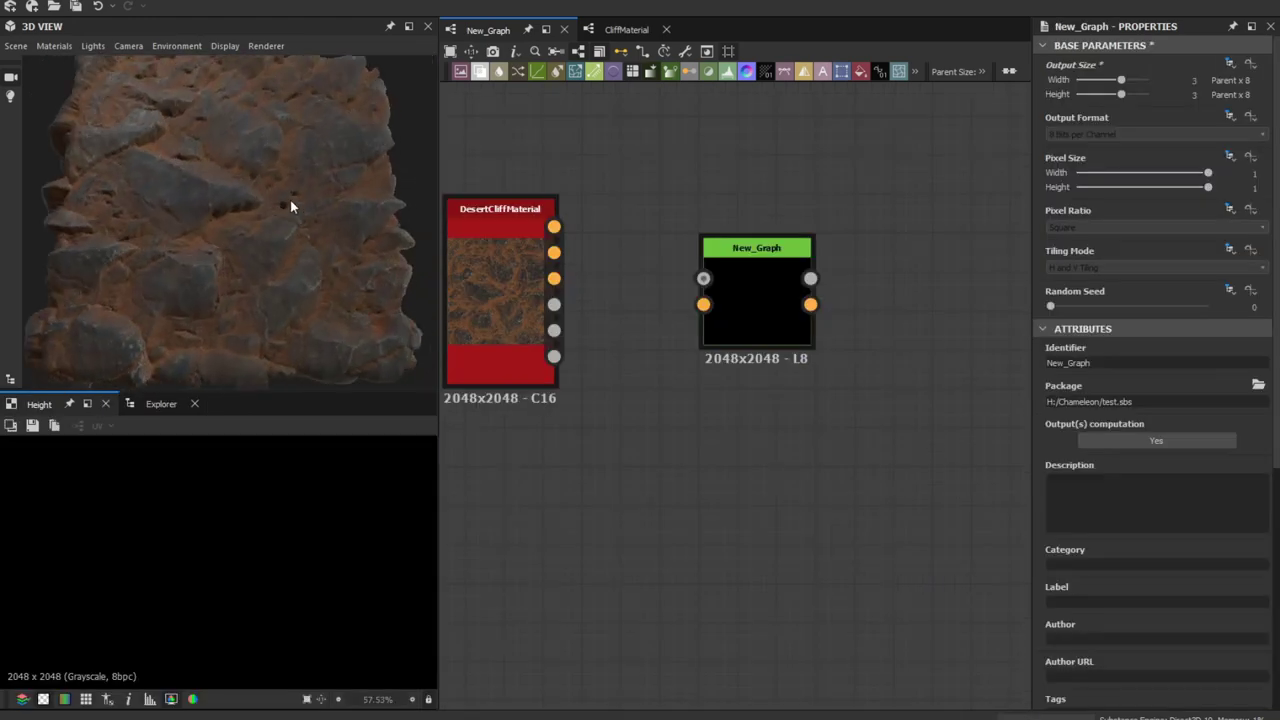
Connect DesertCliffMaterial's Base Color to the Albedo input and its Height to the Height input of the New_Graph node.
{"action": "scroll", "coordinate": [237, 165], "scroll_direction": "up", "scroll_amount": 3}
{"action": "left_click_drag", "start_coordinate": [290, 201], "coordinate": [198, 148]}
{"action": "middle_click_drag", "start_coordinate": [634, 218], "coordinate": [677, 207]}
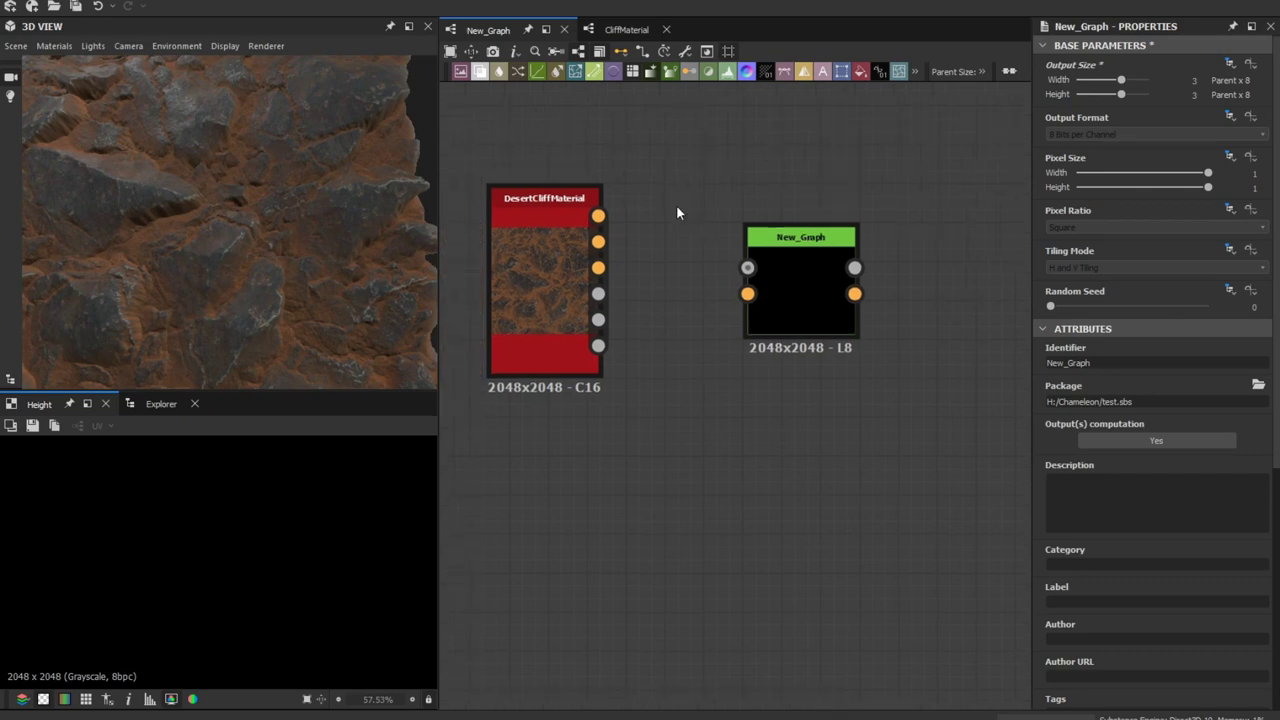
{"action": "left_click", "coordinate": [803, 293]}
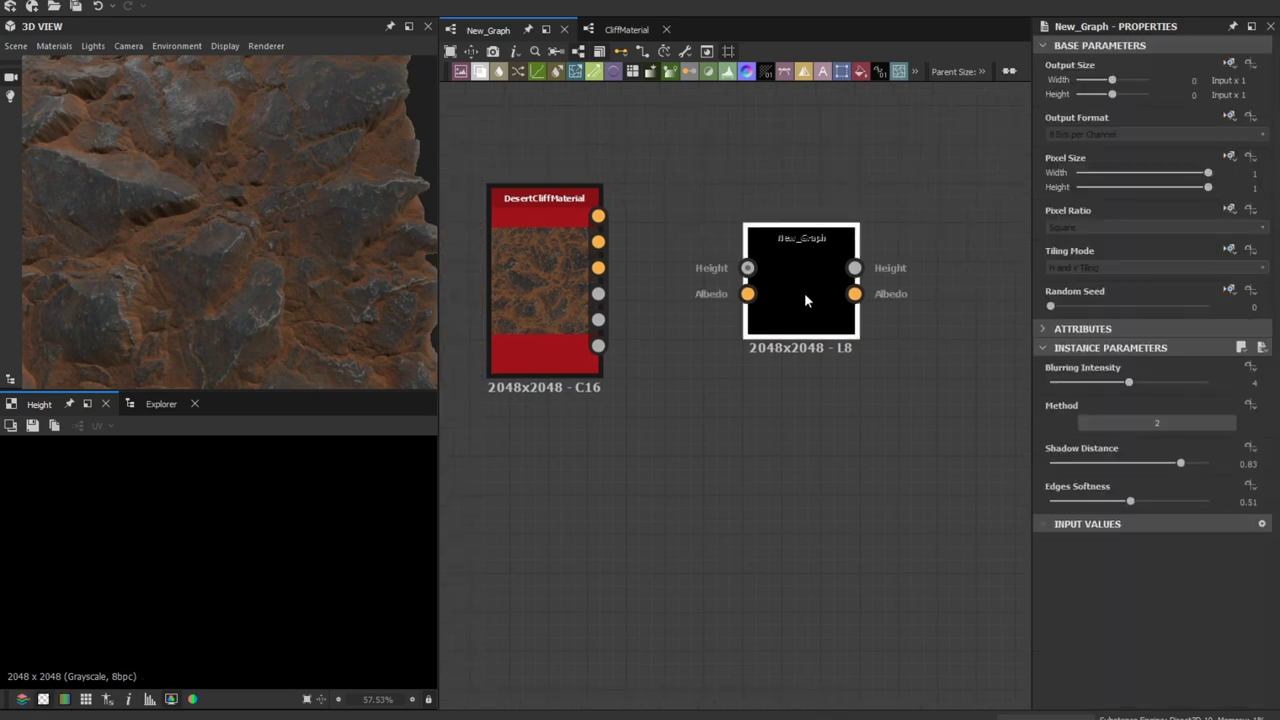
{"action": "scroll", "coordinate": [656, 280], "scroll_direction": "up", "scroll_amount": 3}
{"action": "scroll", "coordinate": [606, 237], "scroll_direction": "down", "scroll_amount": 4}
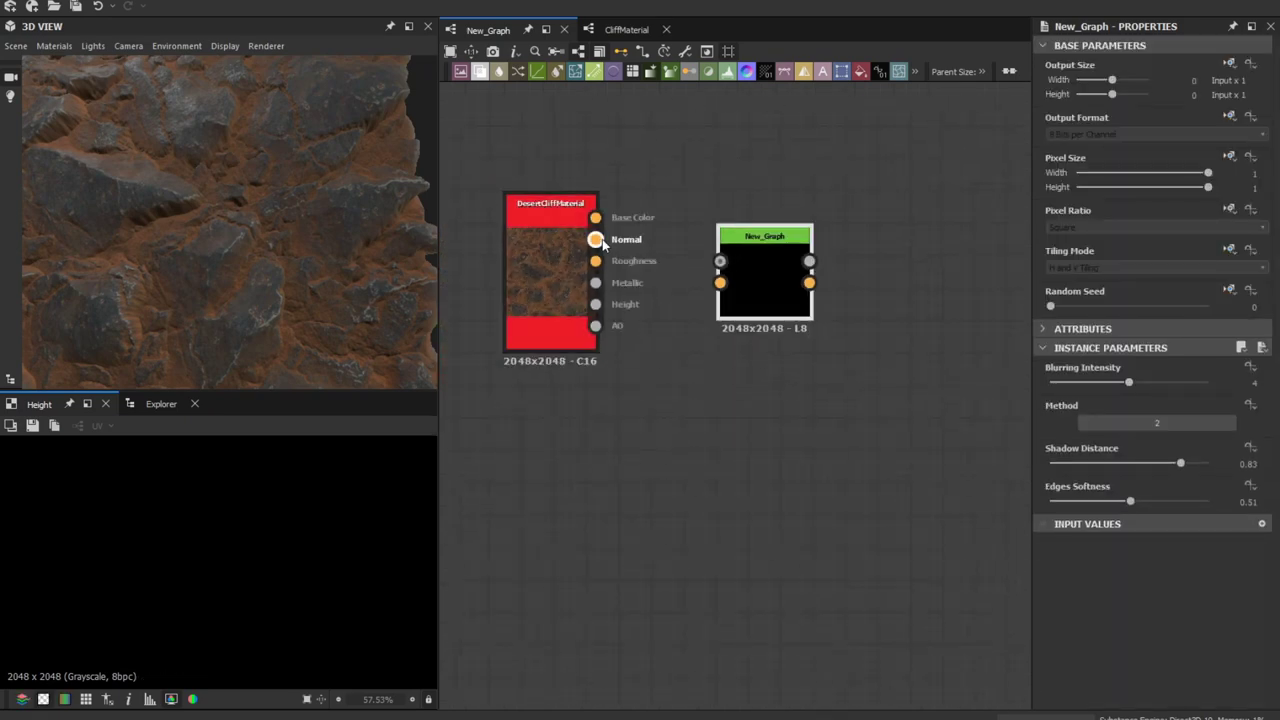
{"action": "left_click_drag", "start_coordinate": [595, 217], "coordinate": [583, 308]}
{"action": "scroll", "coordinate": [658, 295], "scroll_direction": "up", "scroll_amount": 1}
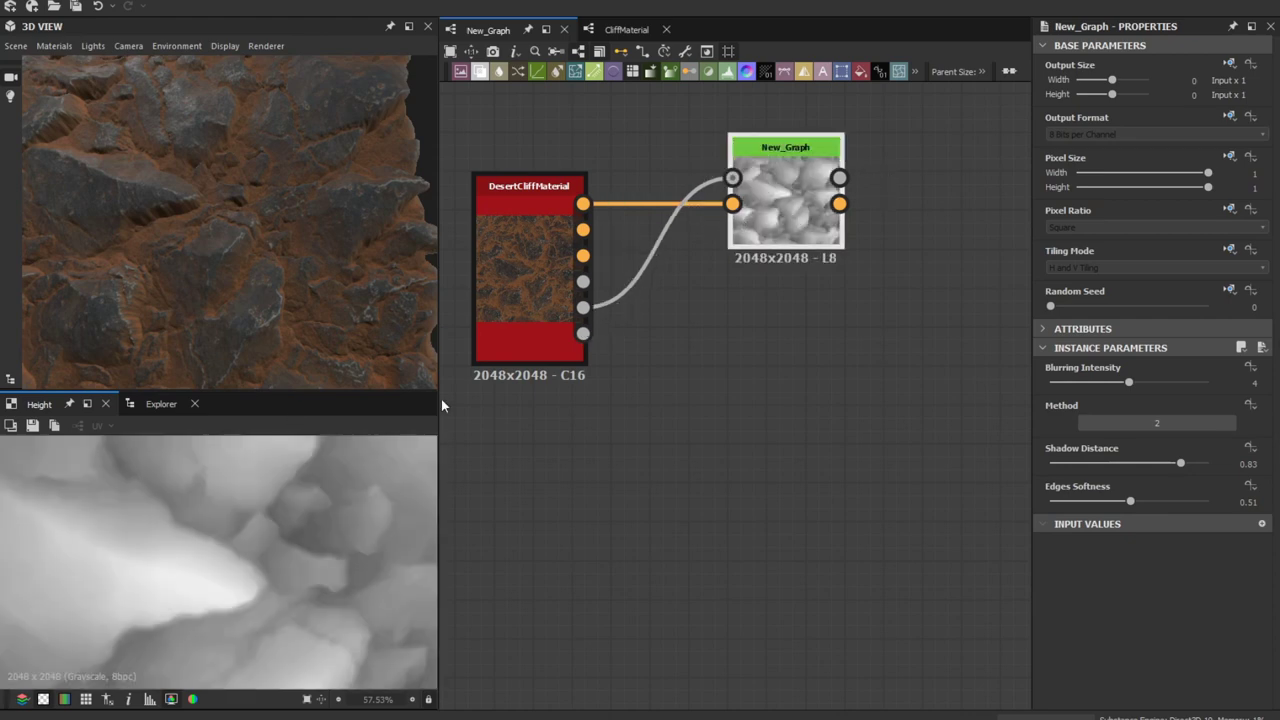
Add an output node fed by New_Graph's Height output and apply it to the material in the 3D view.
{"action": "middle_click_drag", "start_coordinate": [790, 195], "coordinate": [662, 291]}
{"action": "left_click", "coordinate": [807, 279]}
{"action": "left_click_drag", "start_coordinate": [673, 277], "coordinate": [305, 270]}
{"action": "left_click", "coordinate": [399, 281]}
{"action": "left_click_drag", "start_coordinate": [710, 273], "coordinate": [838, 311]}
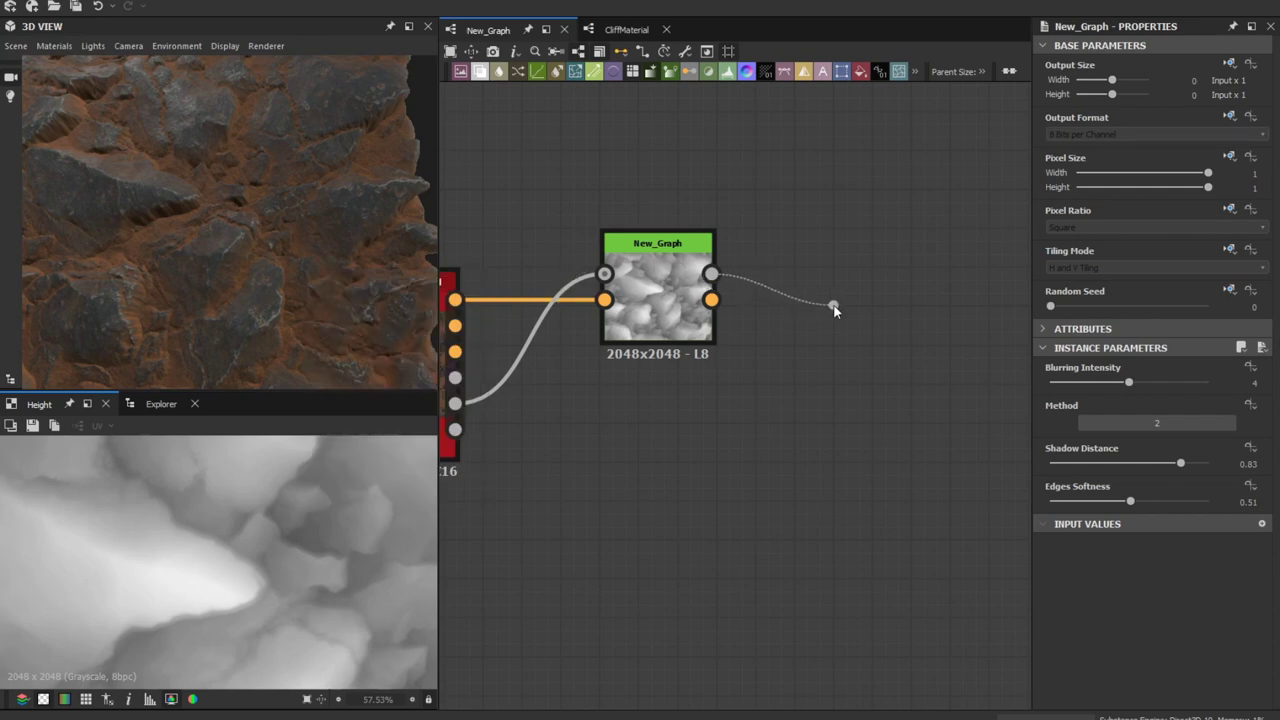
{"action": "key", "text": "space"}
{"action": "type", "text": "out"}
{"action": "key", "text": "Return"}
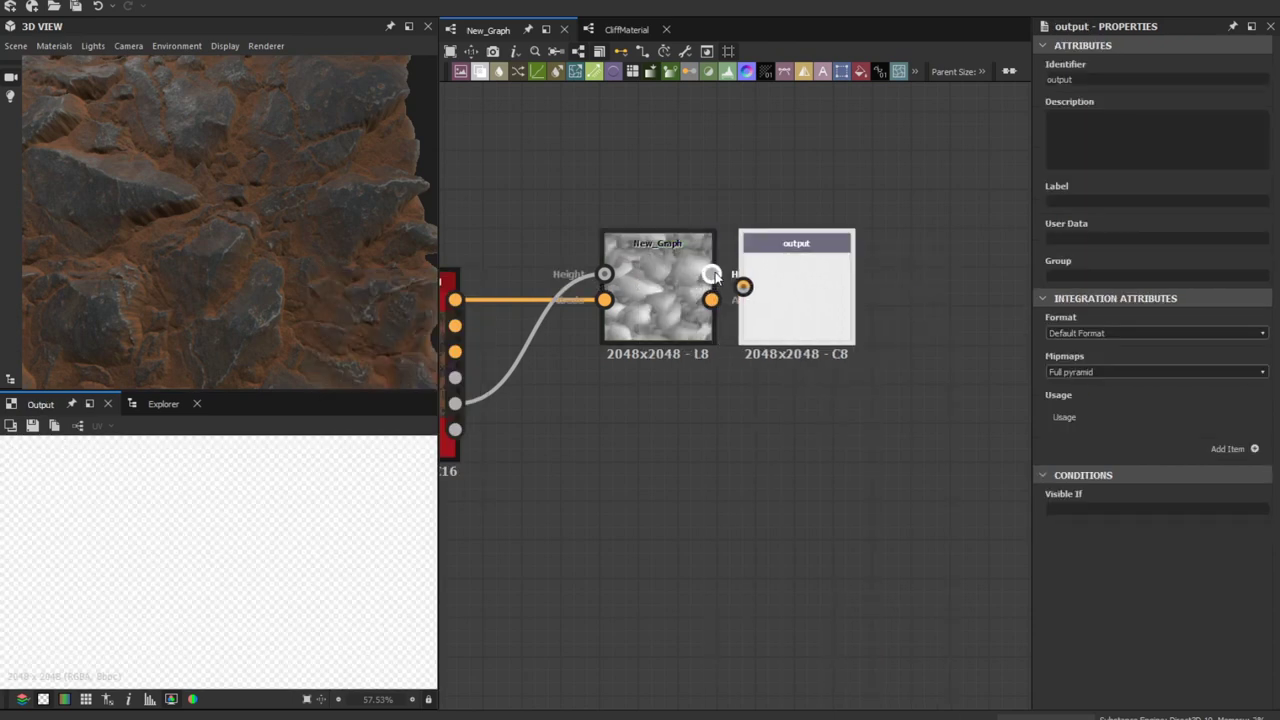
{"action": "left_click_drag", "start_coordinate": [852, 255], "coordinate": [294, 284]}
{"action": "left_click", "coordinate": [364, 386]}
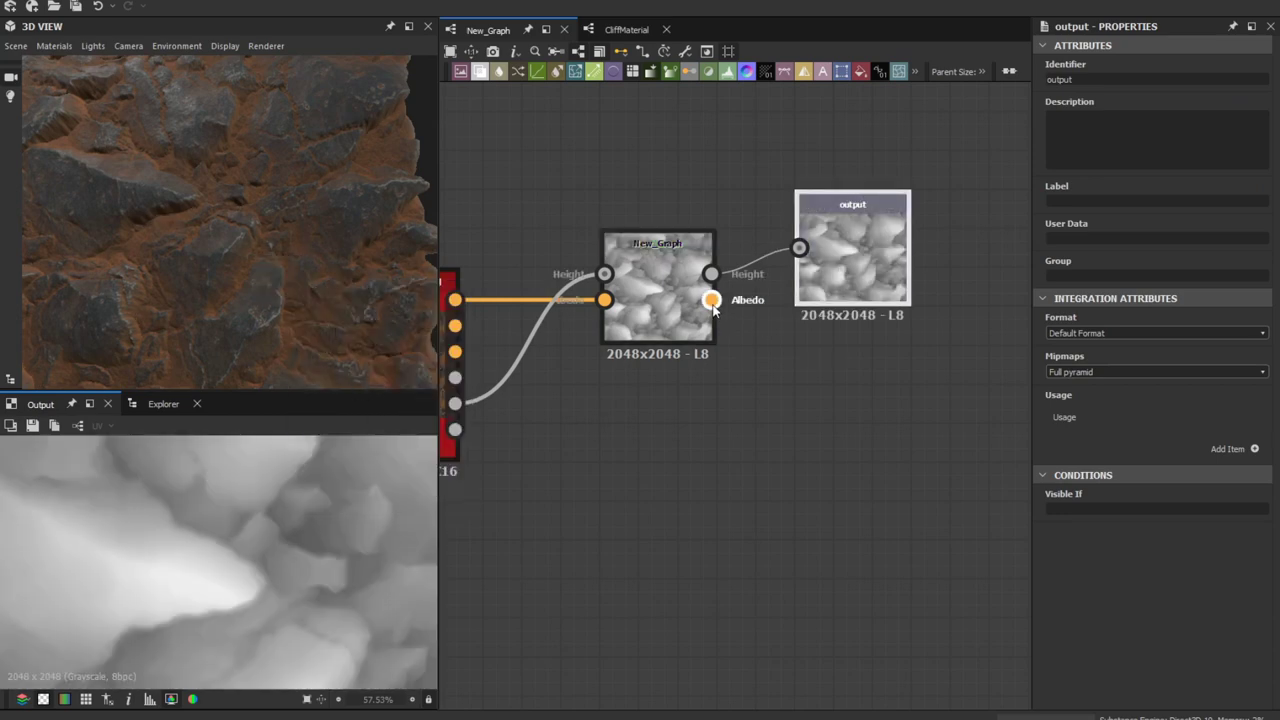
Add a second output node fed by New_Graph's Albedo output, place it below the first, and apply it to the 3D view's material.
{"action": "left_click_drag", "start_coordinate": [834, 300], "coordinate": [851, 279]}
{"action": "left_click", "coordinate": [817, 321]}
{"action": "key", "text": "space"}
{"action": "type", "text": "a"}
{"action": "key", "text": "BackSpace"}
{"action": "type", "text": "out"}
{"action": "key", "text": "Return"}
{"action": "left_click_drag", "start_coordinate": [760, 324], "coordinate": [711, 300]}
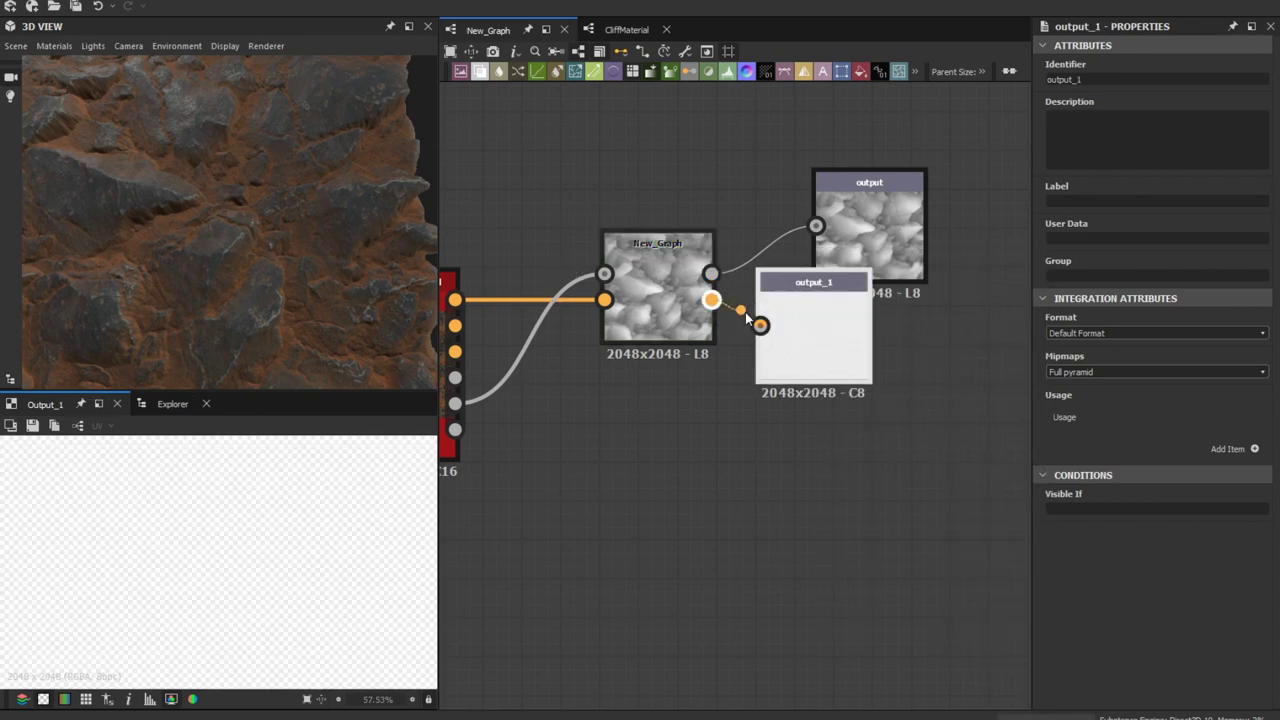
{"action": "left_click_drag", "start_coordinate": [852, 354], "coordinate": [930, 416]}
{"action": "right_click_drag", "start_coordinate": [882, 372], "coordinate": [235, 298]}
{"action": "left_click", "coordinate": [300, 365]}
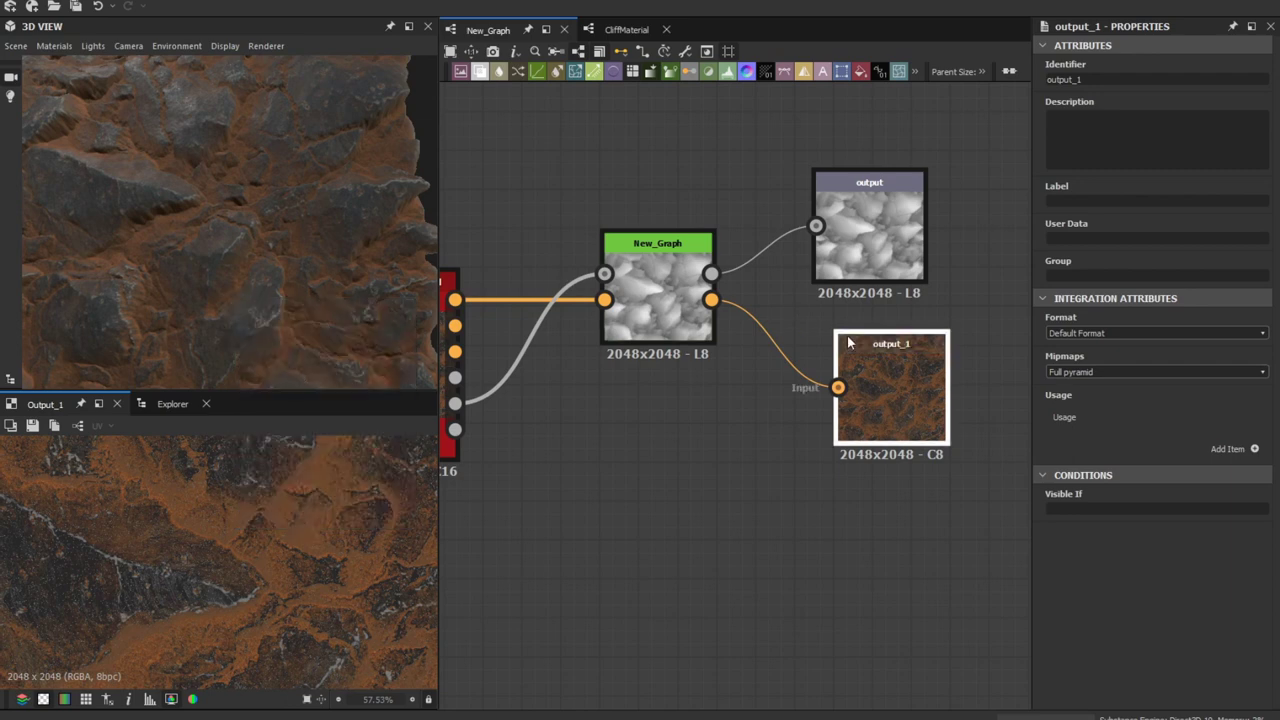
Set New_Graph's Blurring Intensity to about 7.23, Method to 1, Shadow Distance to about 0.76 and Edges Softness to about 0.54.
{"action": "scroll", "coordinate": [729, 357], "scroll_direction": "down", "scroll_amount": 2}
{"action": "left_click", "coordinate": [729, 356]}
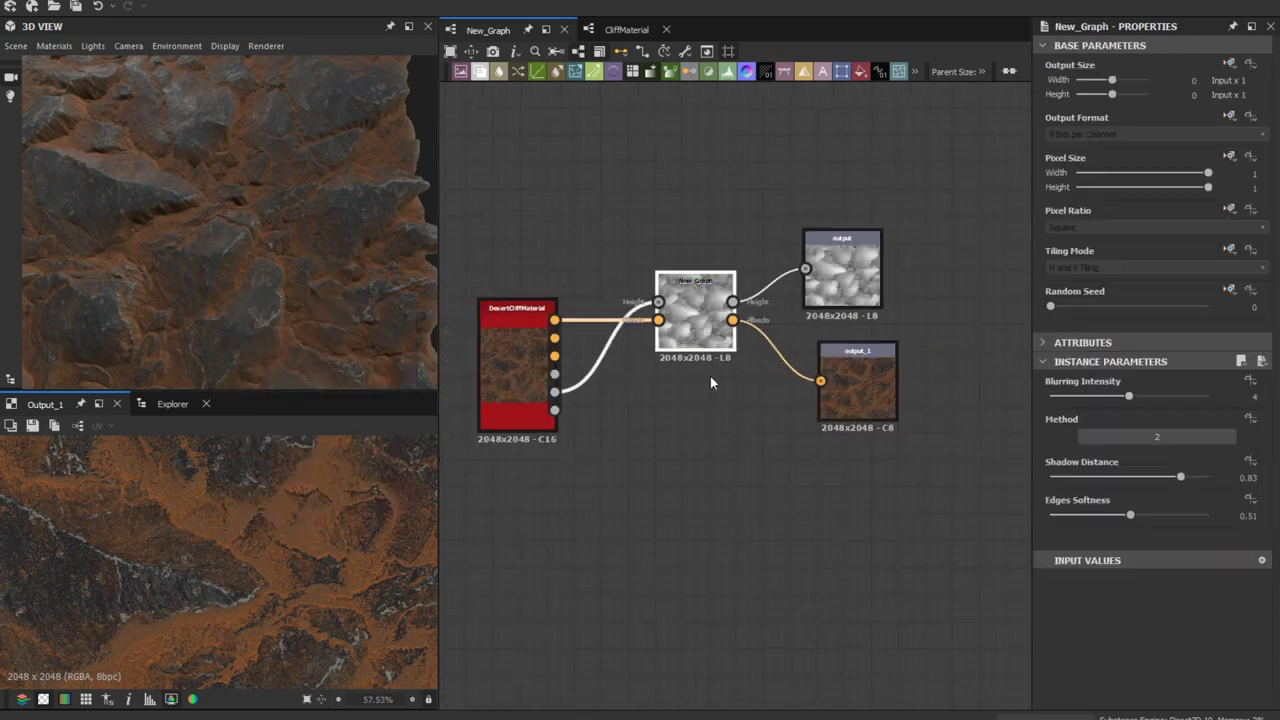
{"action": "left_click_drag", "start_coordinate": [1088, 382], "coordinate": [1184, 387]}
{"action": "left_click", "coordinate": [1148, 425]}
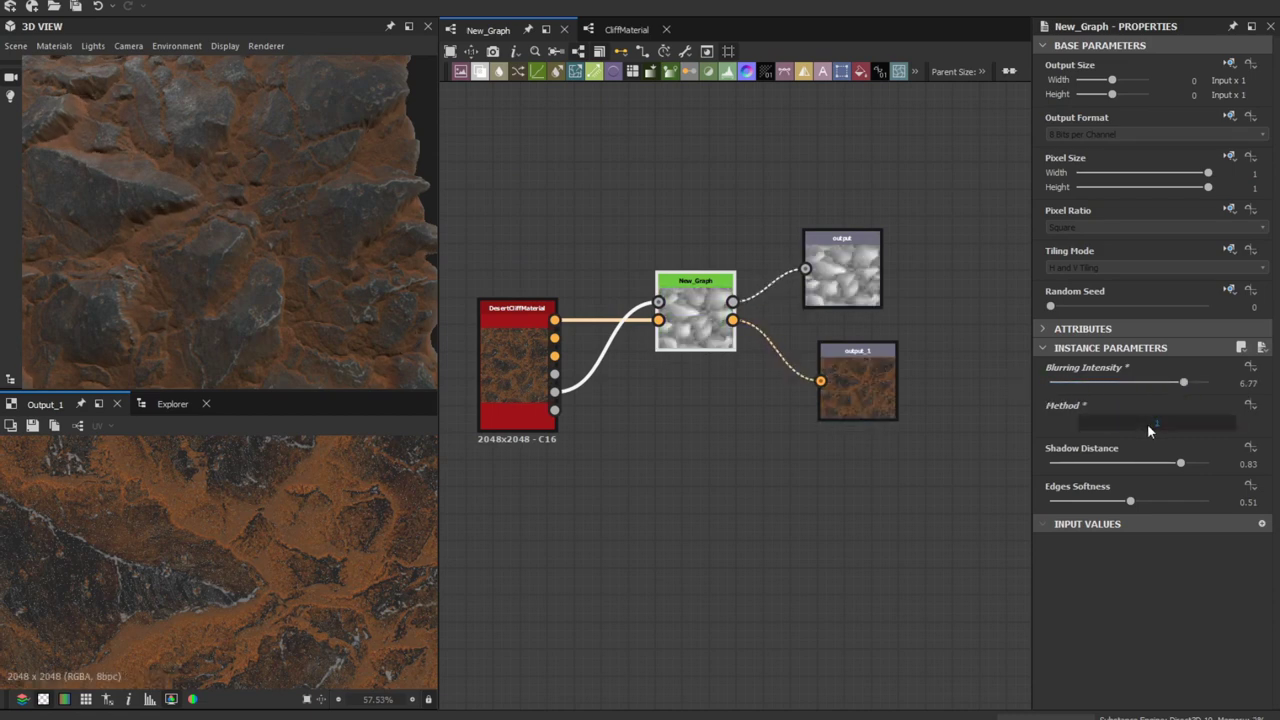
{"action": "left_click_drag", "start_coordinate": [1150, 463], "coordinate": [1109, 503]}
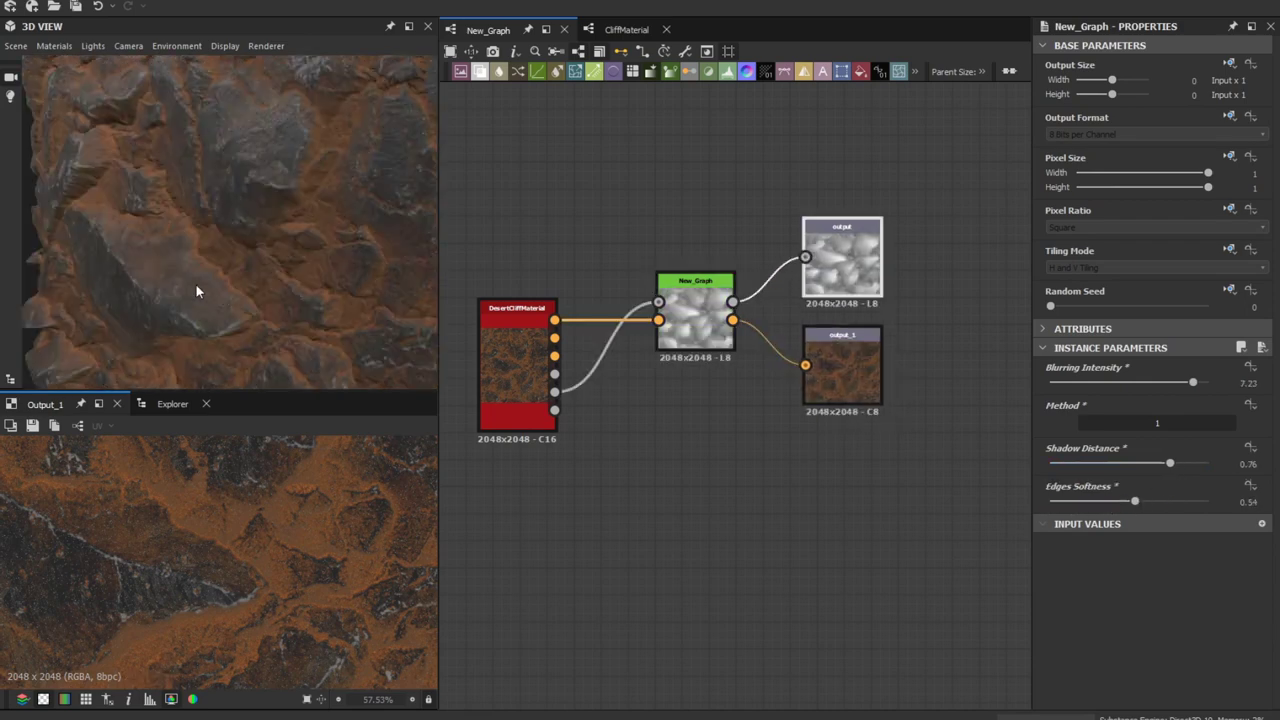
{"action": "left_click_drag", "start_coordinate": [195, 283], "coordinate": [190, 230]}
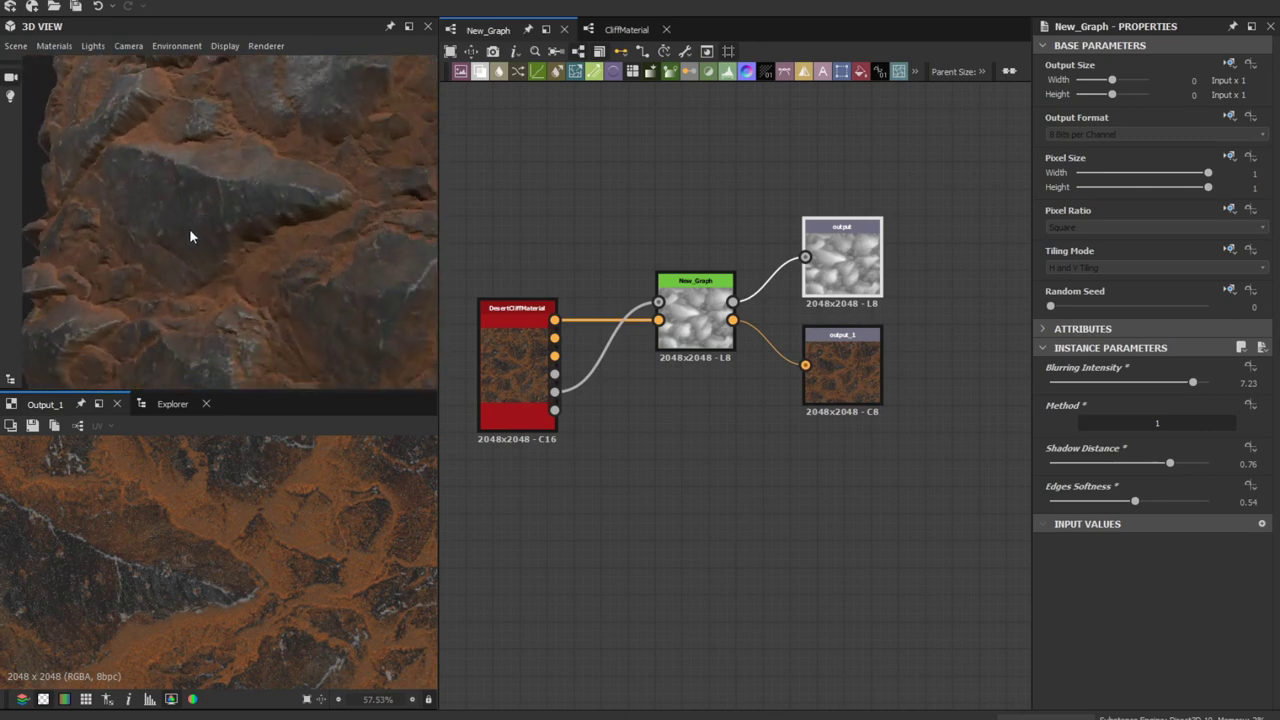